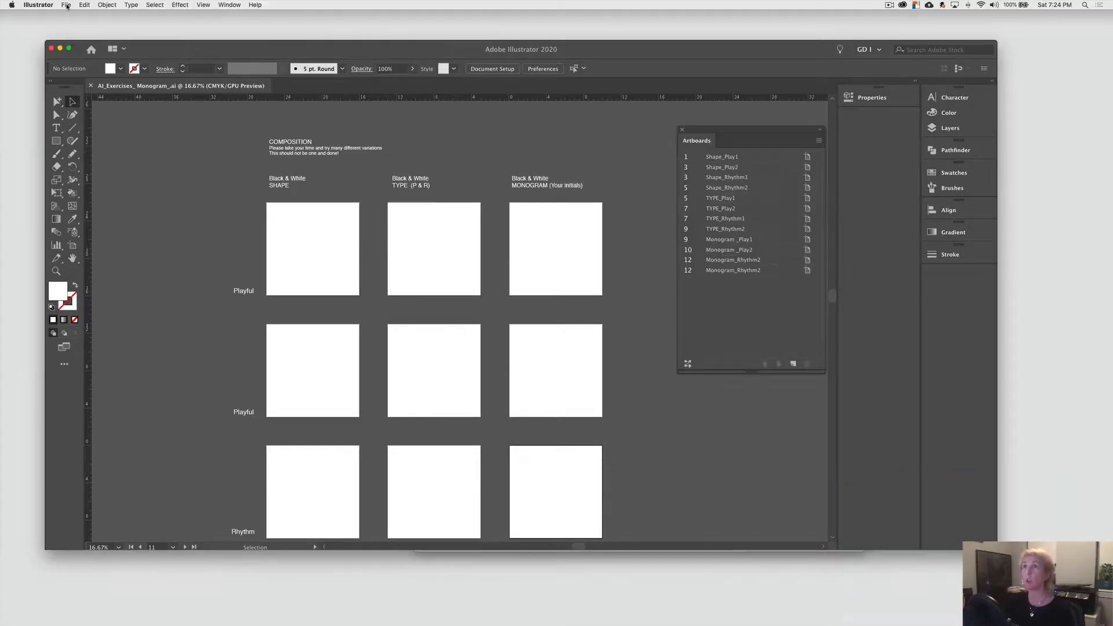
Step: Open AI_Exercises_ Monogram_.ai from the Desktop folder, accepting another window for the document
{"action": "left_click", "coordinate": [71, 5]}
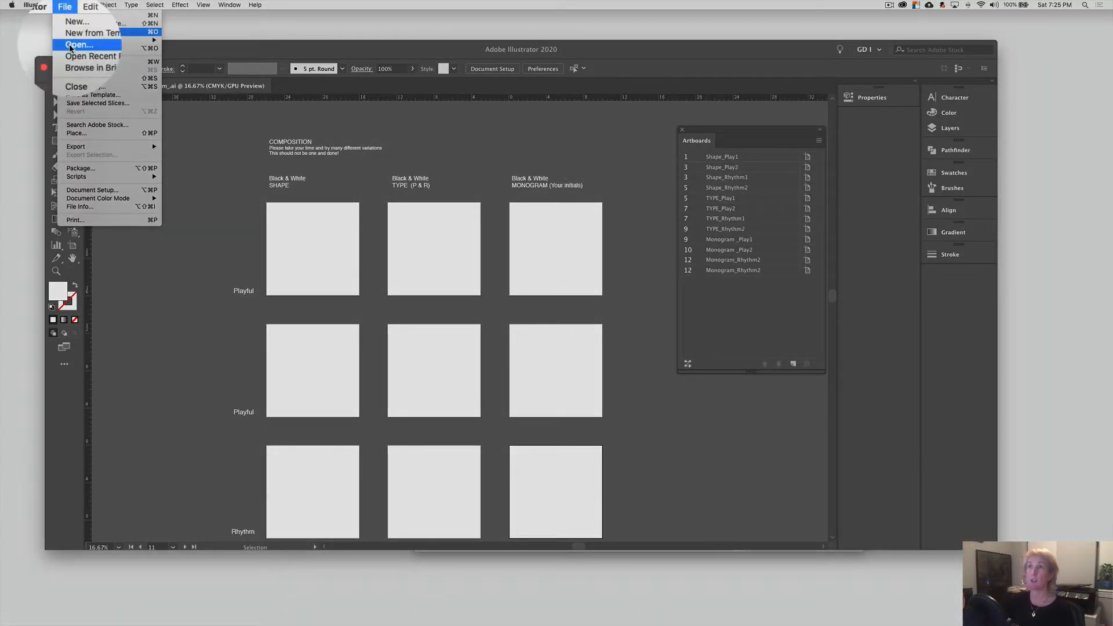
{"action": "left_click", "coordinate": [69, 44]}
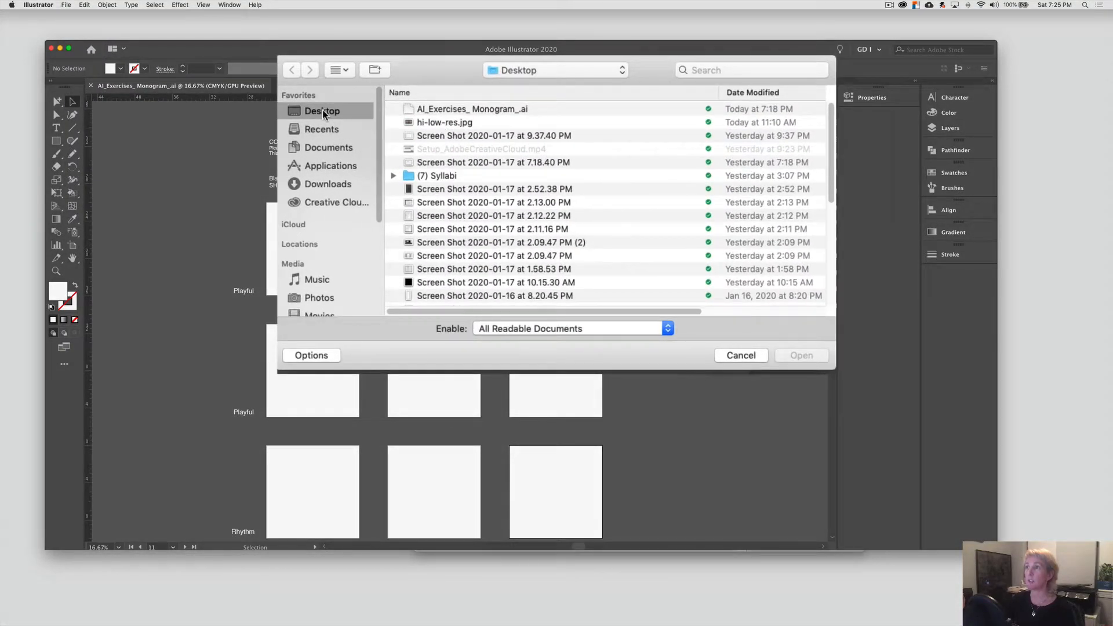
{"action": "left_click", "coordinate": [320, 149]}
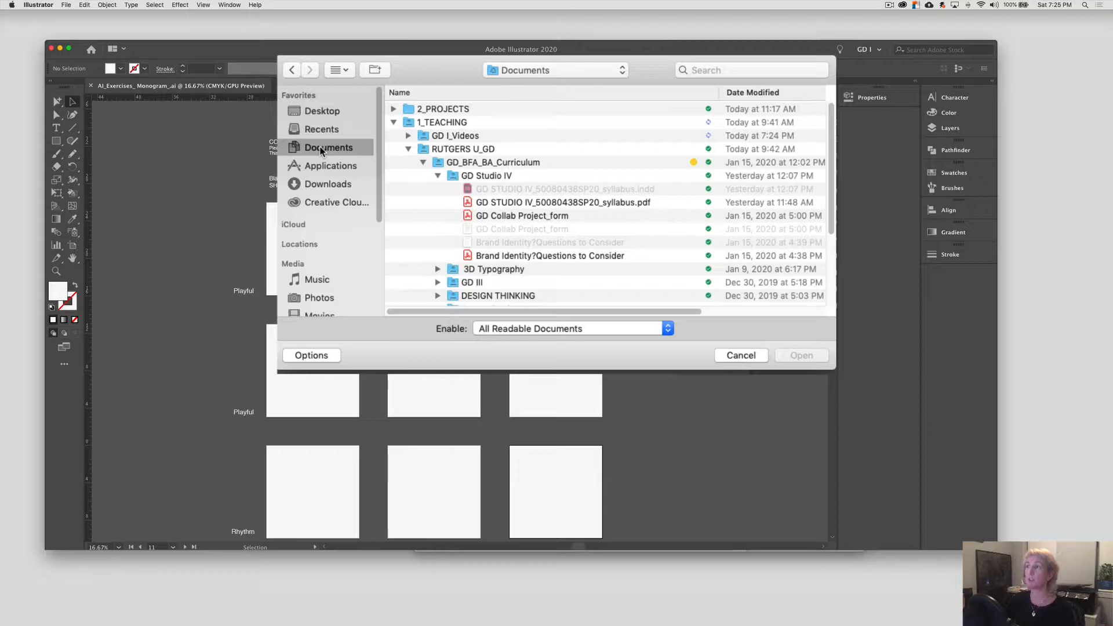
{"action": "left_click", "coordinate": [393, 123]}
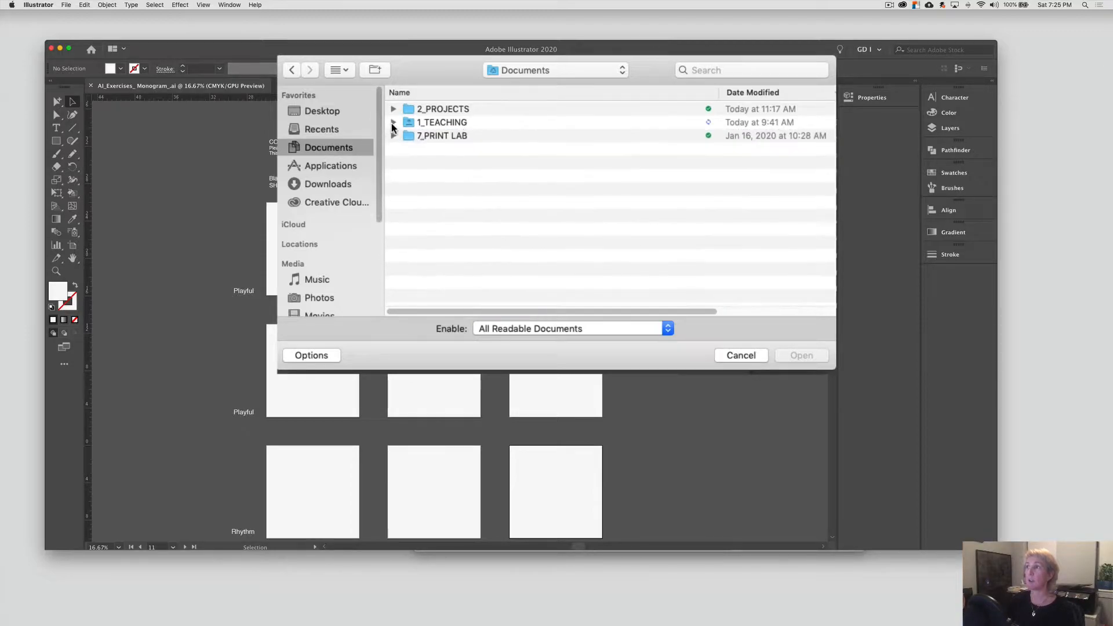
{"action": "left_click", "coordinate": [321, 111]}
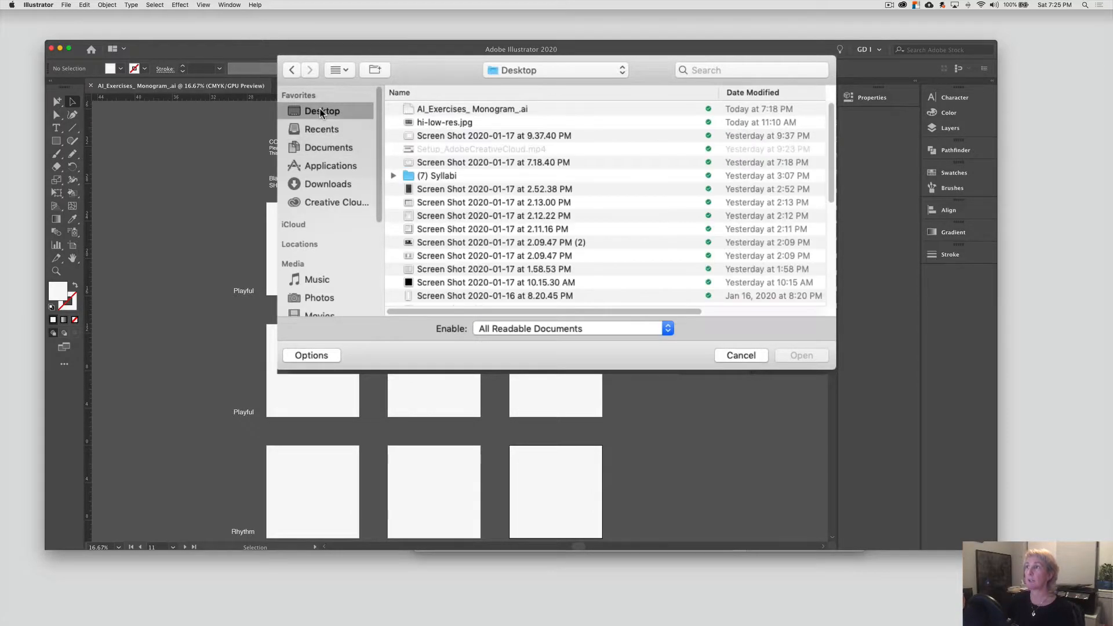
{"action": "left_click", "coordinate": [441, 109]}
{"action": "left_click", "coordinate": [801, 355]}
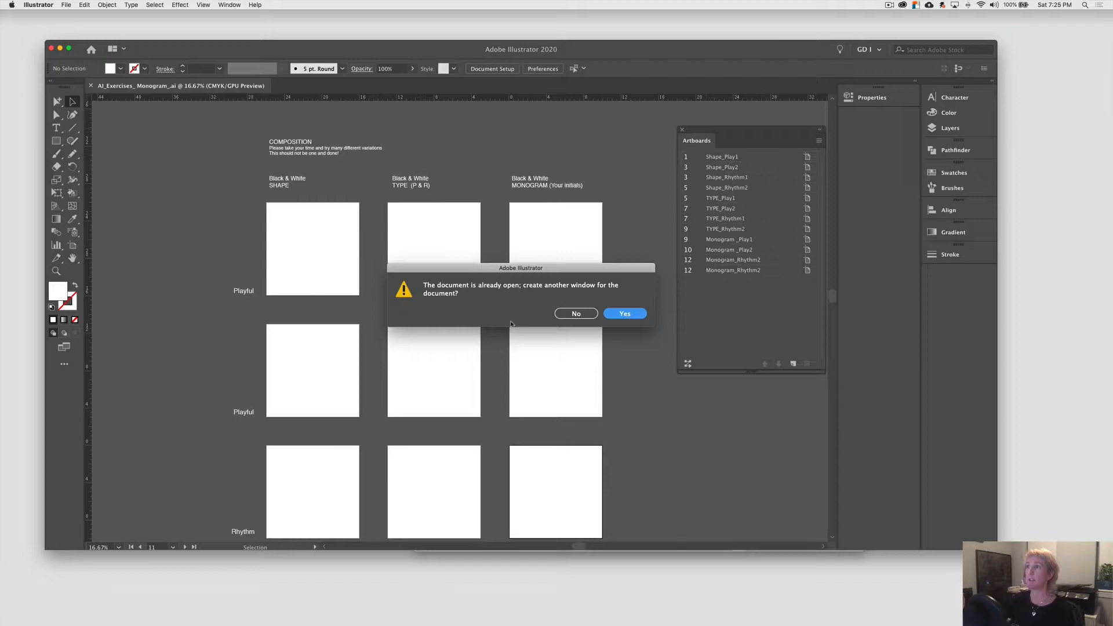
{"action": "left_click", "coordinate": [625, 313]}
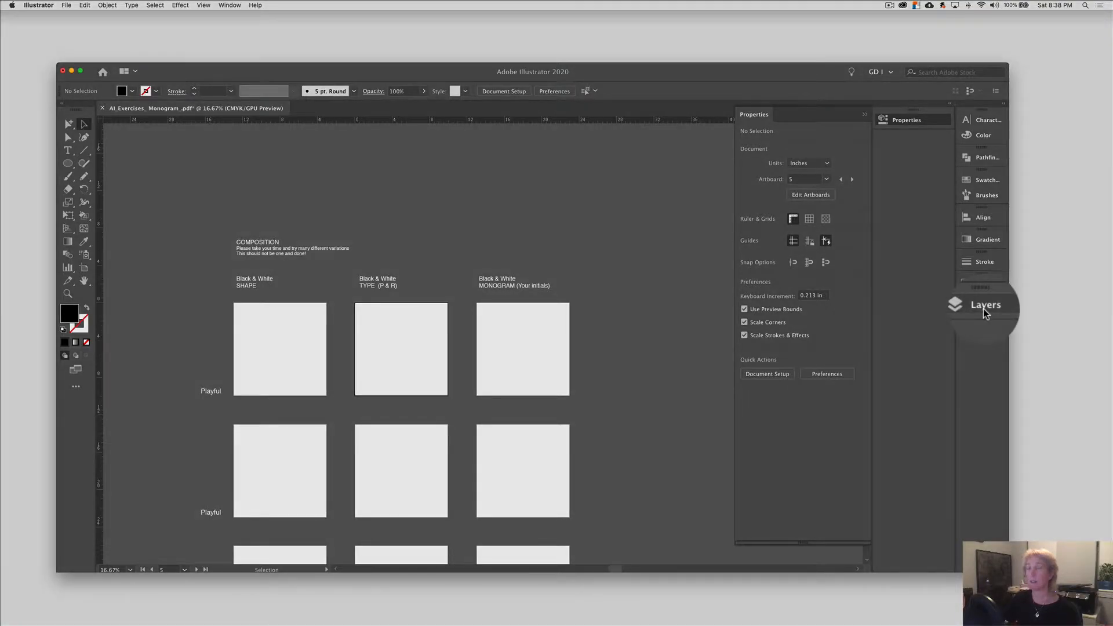
Step: Display the Layers panel as a floating panel above the artboards
{"action": "left_click", "coordinate": [983, 308]}
{"action": "left_click_drag", "start_coordinate": [831, 304], "coordinate": [591, 169]}
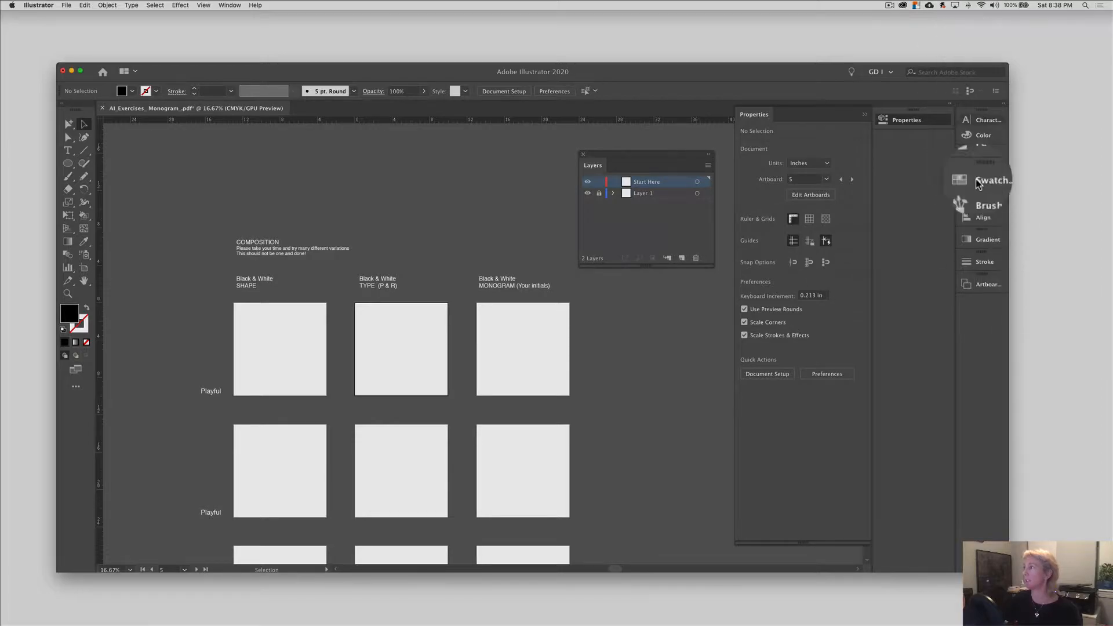
{"action": "left_click", "coordinate": [229, 5]}
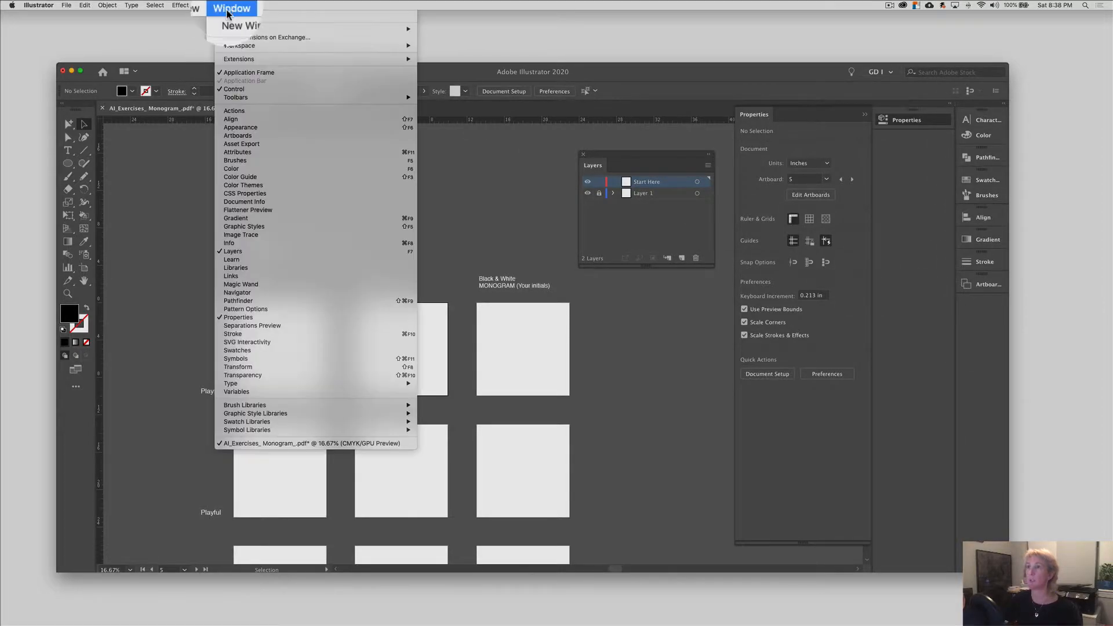
{"action": "left_click", "coordinate": [150, 211]}
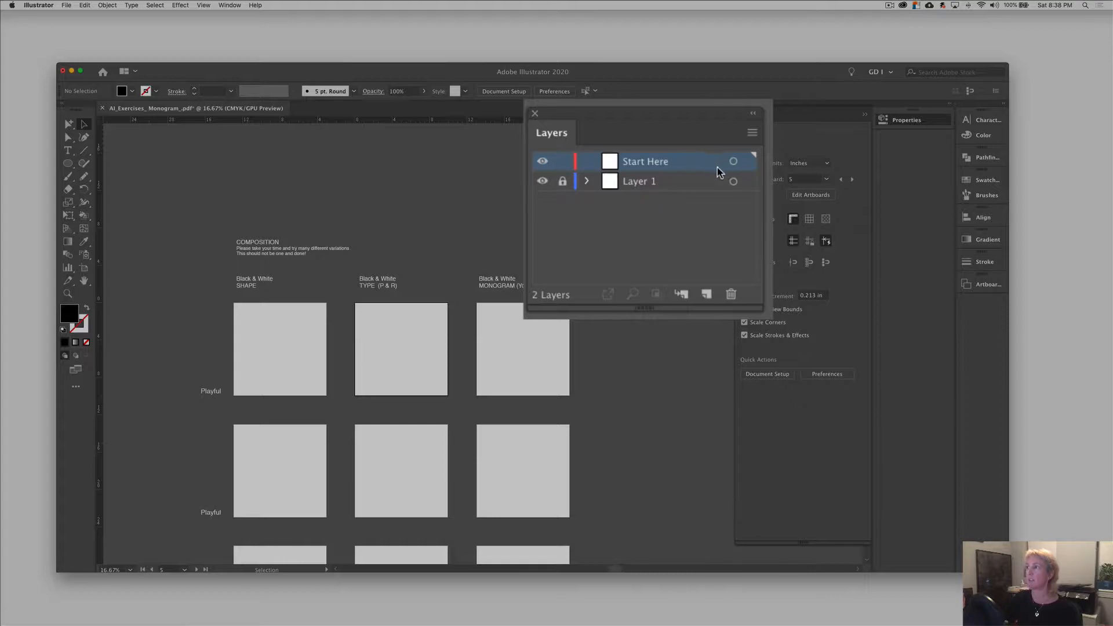
Step: Toggle the visibility of Layer 1 off and on to check which content it holds
{"action": "left_click", "coordinate": [543, 181]}
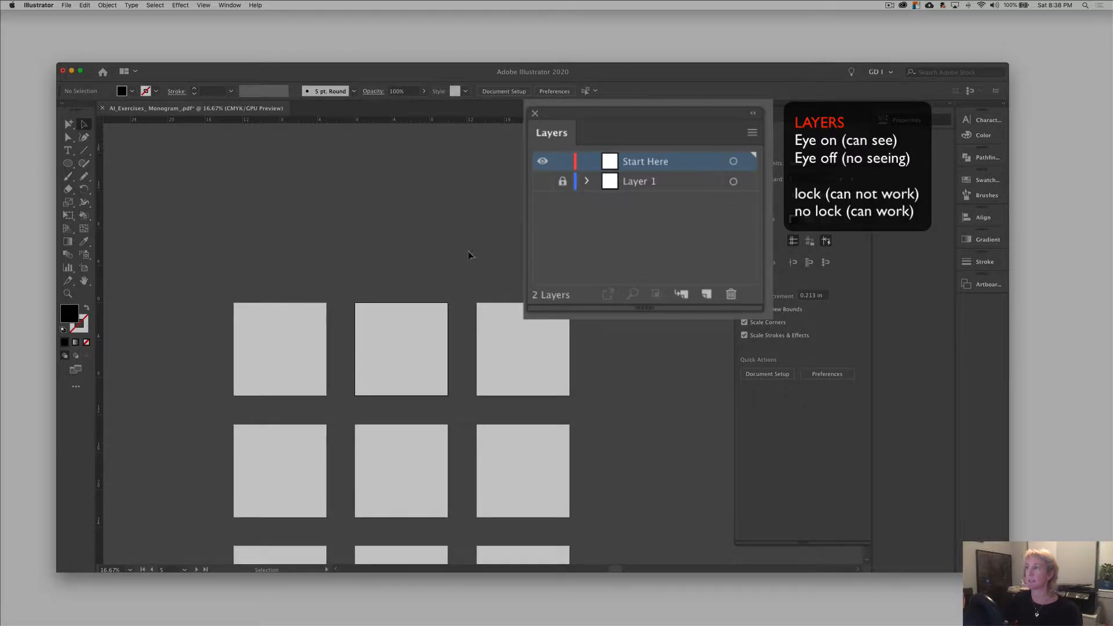
{"action": "left_click", "coordinate": [543, 182]}
{"action": "left_click", "coordinate": [542, 181]}
{"action": "left_click", "coordinate": [543, 181]}
{"action": "left_click", "coordinate": [541, 181]}
{"action": "left_click", "coordinate": [542, 181]}
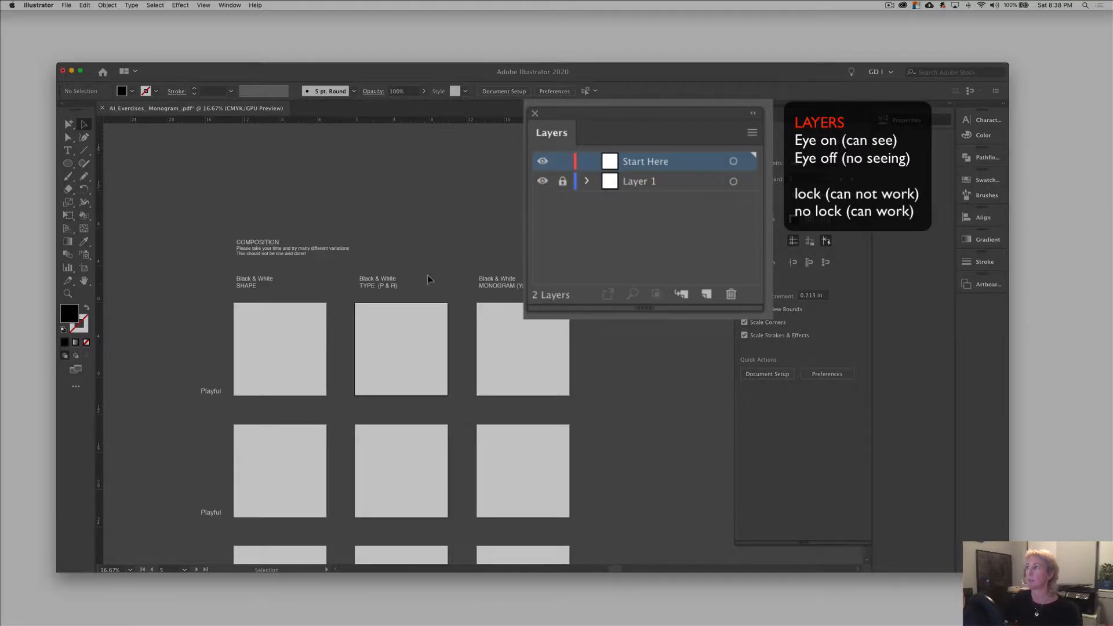
Step: Try to paint with the Paintbrush on the top-row artboards while the locked Layer 1 is active
{"action": "left_click", "coordinate": [68, 176]}
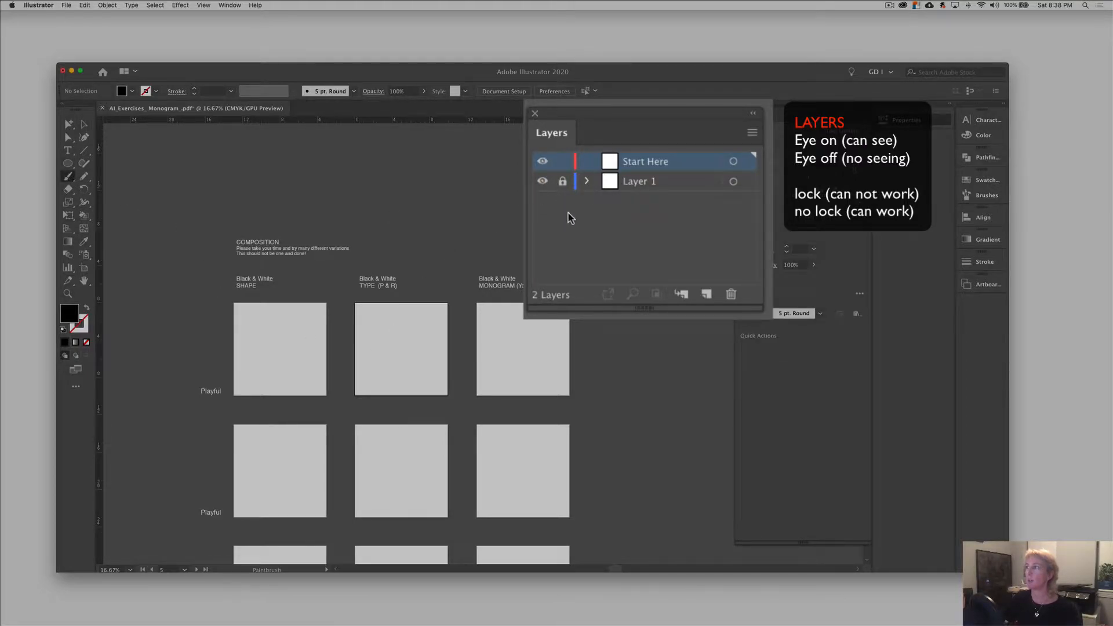
{"action": "left_click", "coordinate": [587, 182]}
{"action": "left_click", "coordinate": [588, 181]}
{"action": "left_click", "coordinate": [671, 184]}
{"action": "left_click", "coordinate": [274, 345]}
{"action": "left_click", "coordinate": [399, 338]}
{"action": "left_click", "coordinate": [517, 350]}
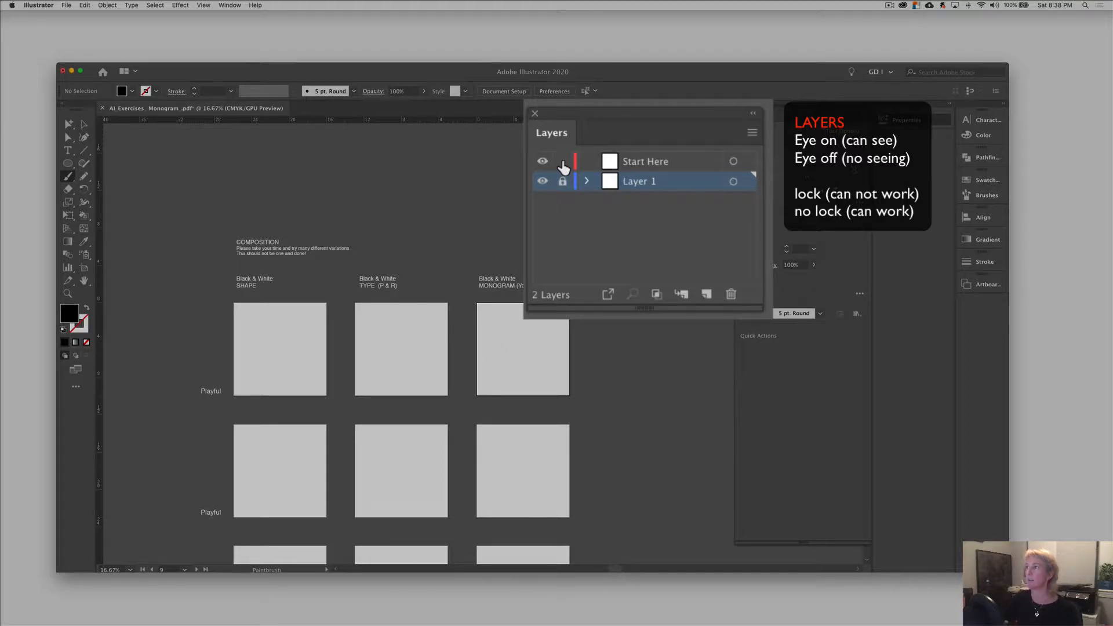
Step: Paint a small looping test scribble on the first TYPE artboard in the Start Here layer, then return to the Selection tool
{"action": "left_click", "coordinate": [684, 164]}
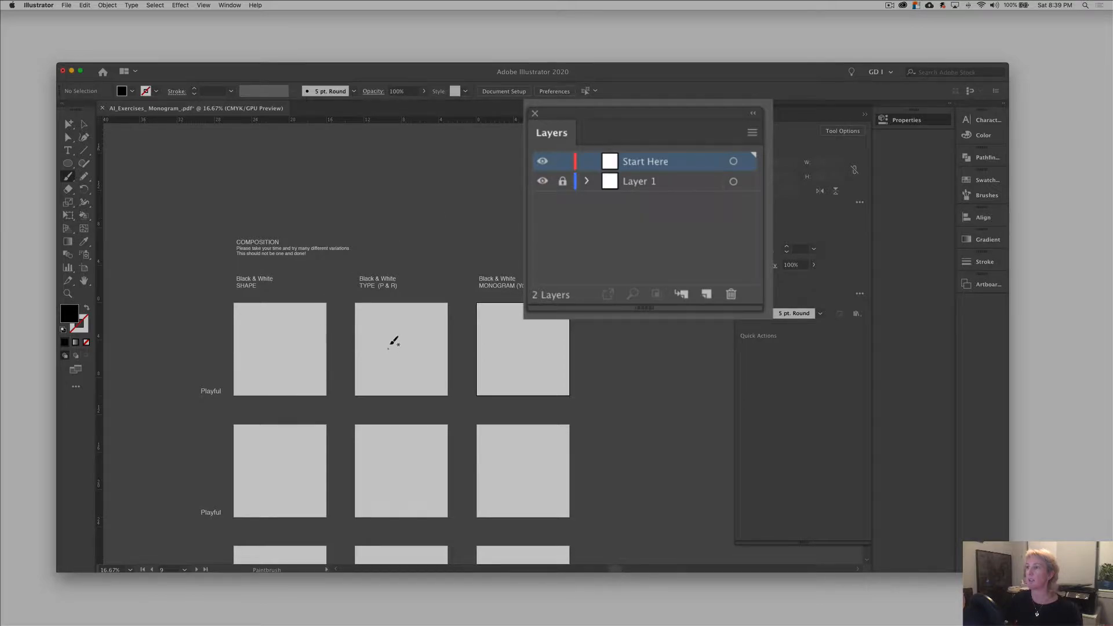
{"action": "left_click_drag", "start_coordinate": [398, 334], "coordinate": [406, 347]}
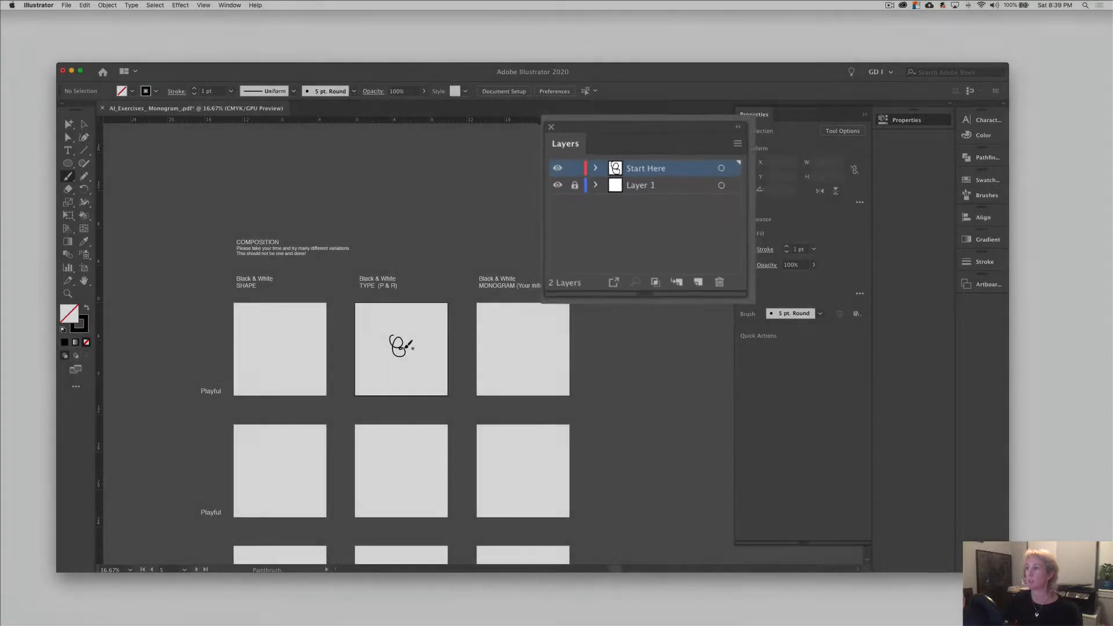
{"action": "key", "text": "v"}
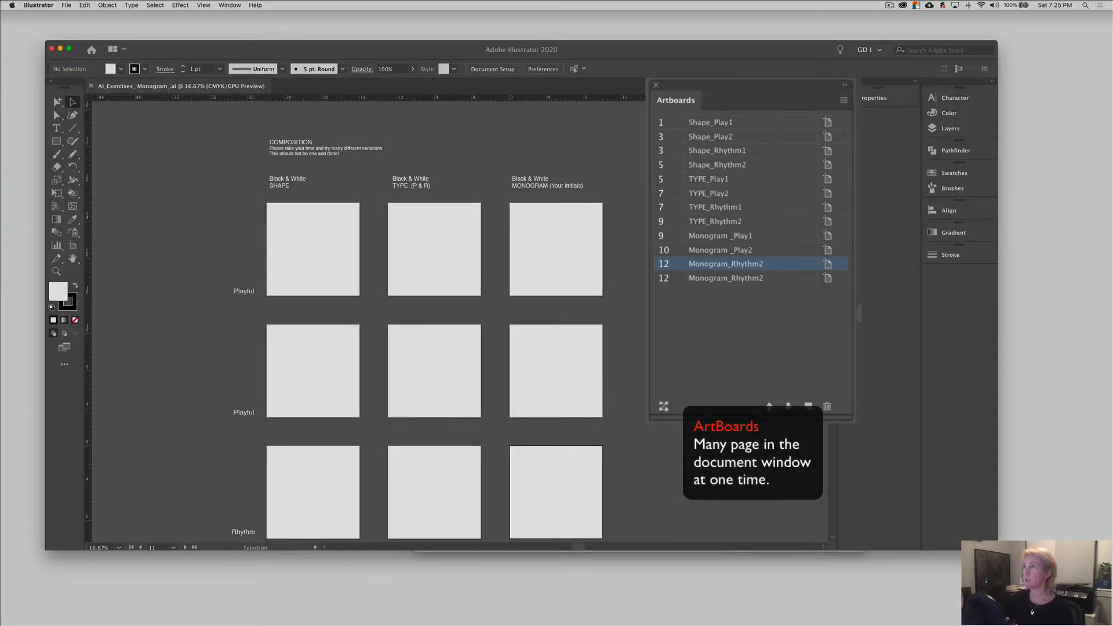
Step: Activate the Shape_Play1, Shape_Play2 and Shape_Rhythm1 artboards in turn to match them with their names in the artboard list
{"action": "scroll", "coordinate": [647, 206], "scroll_direction": "down", "scroll_amount": 3}
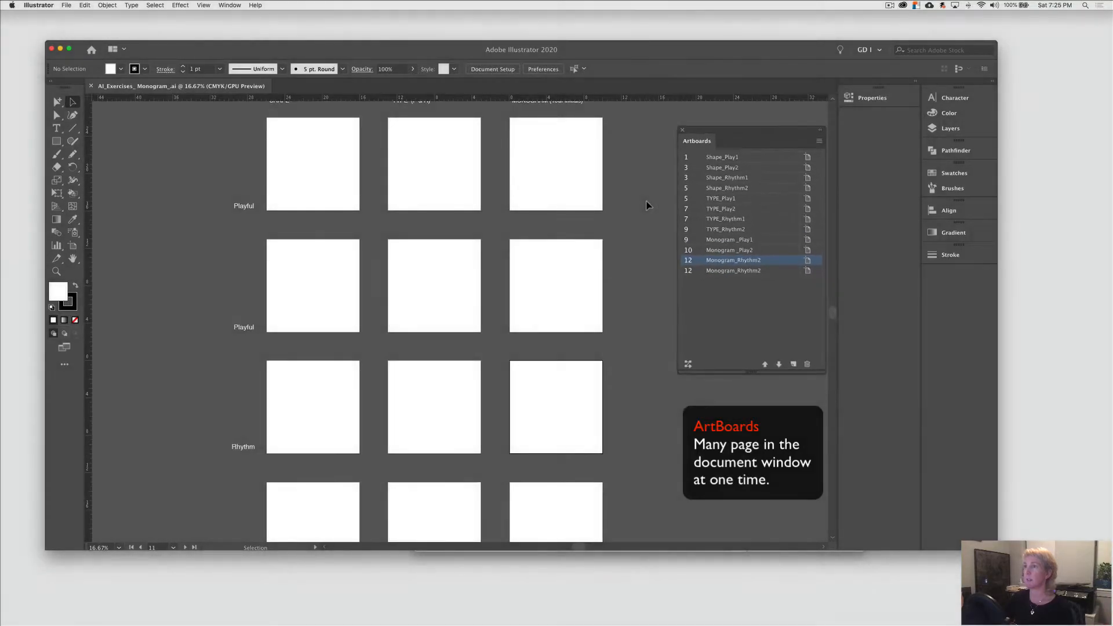
{"action": "scroll", "coordinate": [648, 205], "scroll_direction": "up", "scroll_amount": 2}
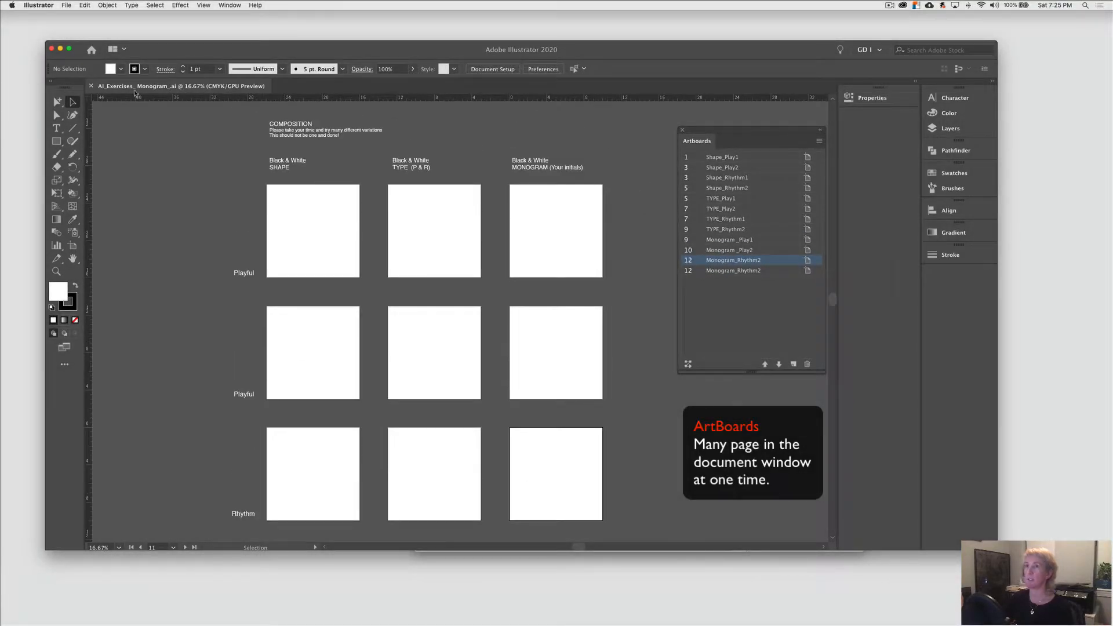
{"action": "left_click", "coordinate": [296, 225]}
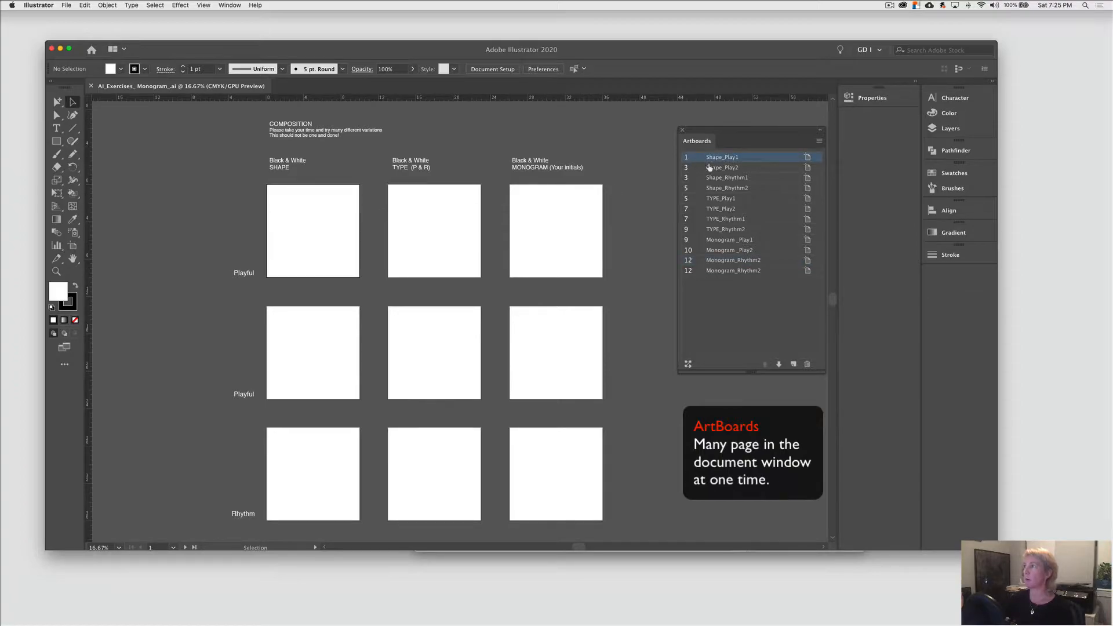
{"action": "left_click", "coordinate": [315, 345]}
{"action": "left_click", "coordinate": [315, 439]}
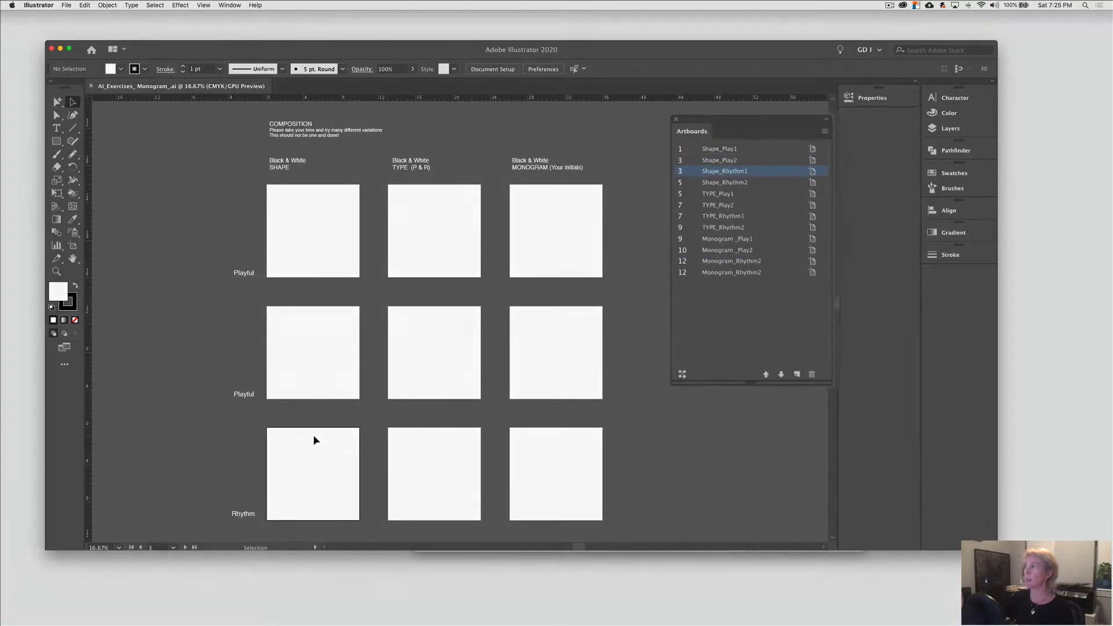
Step: Examine the SHAPE, TYPE and MONOGRAM columns and their Playful and Rhythm rows of artboards
{"action": "scroll", "coordinate": [314, 440], "scroll_direction": "down", "scroll_amount": 2}
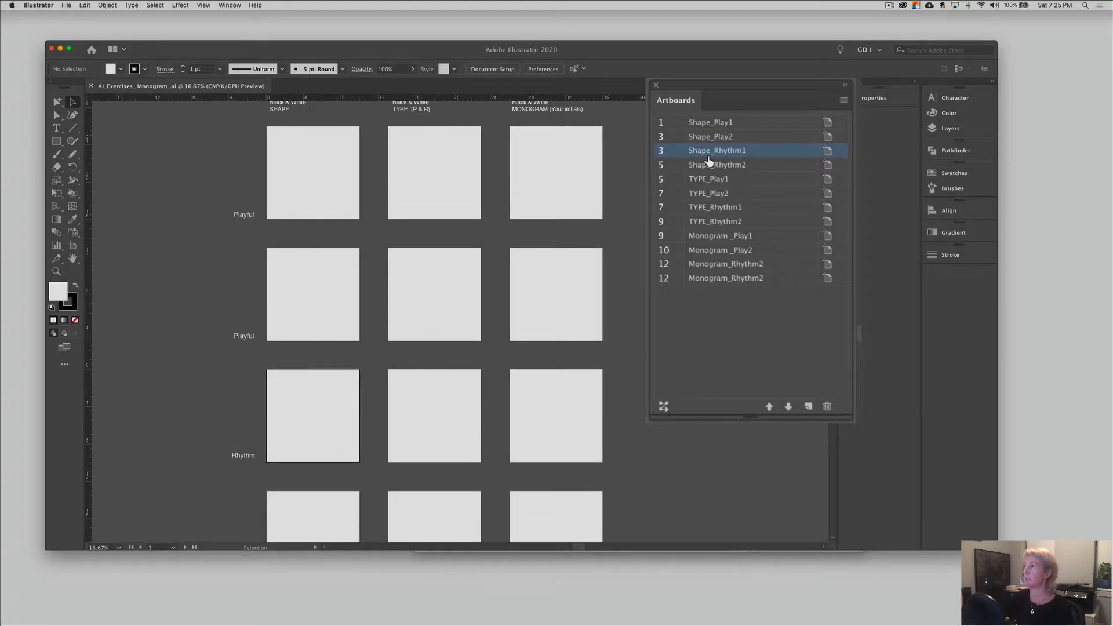
{"action": "scroll", "coordinate": [275, 169], "scroll_direction": "up", "scroll_amount": 1}
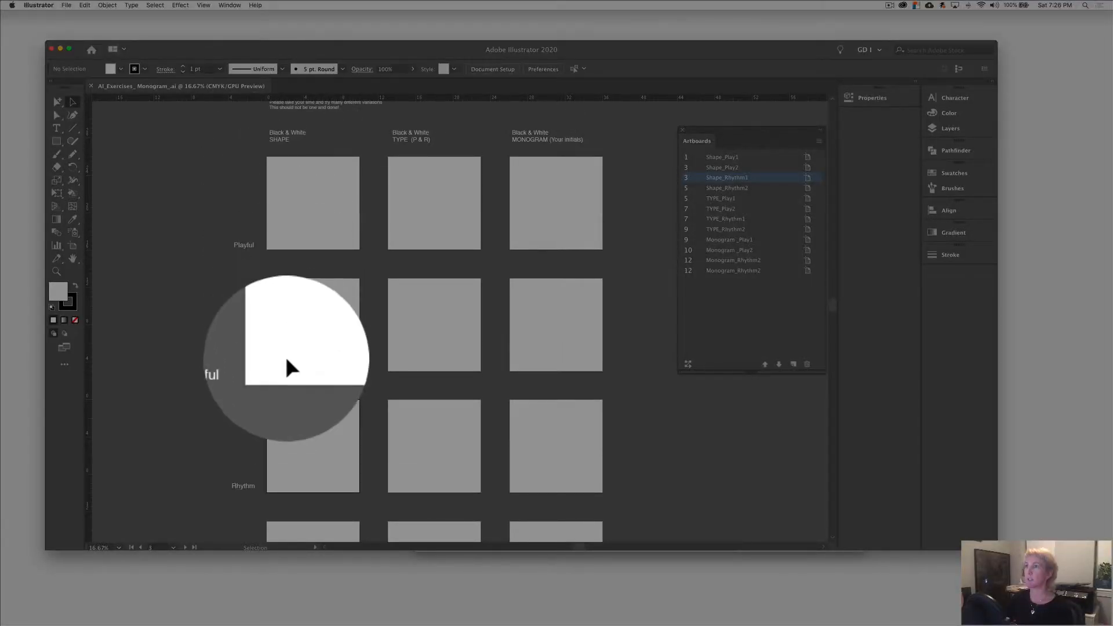
{"action": "scroll", "coordinate": [287, 360], "scroll_direction": "down", "scroll_amount": 4}
{"action": "scroll", "coordinate": [287, 369], "scroll_direction": "up", "scroll_amount": 8}
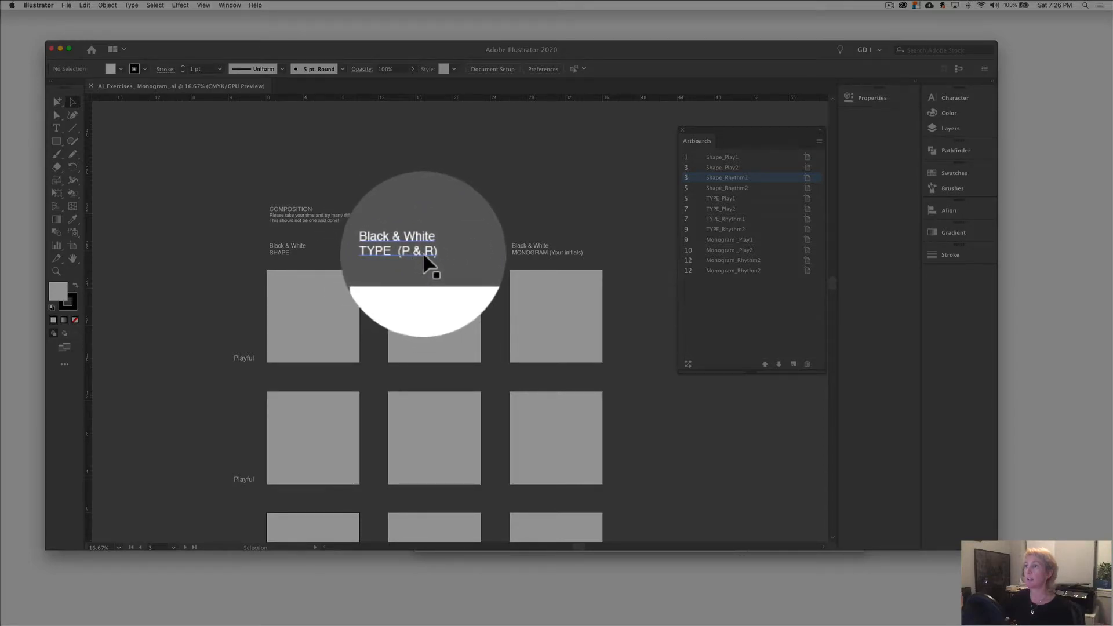
{"action": "scroll", "coordinate": [426, 286], "scroll_direction": "down", "scroll_amount": 6}
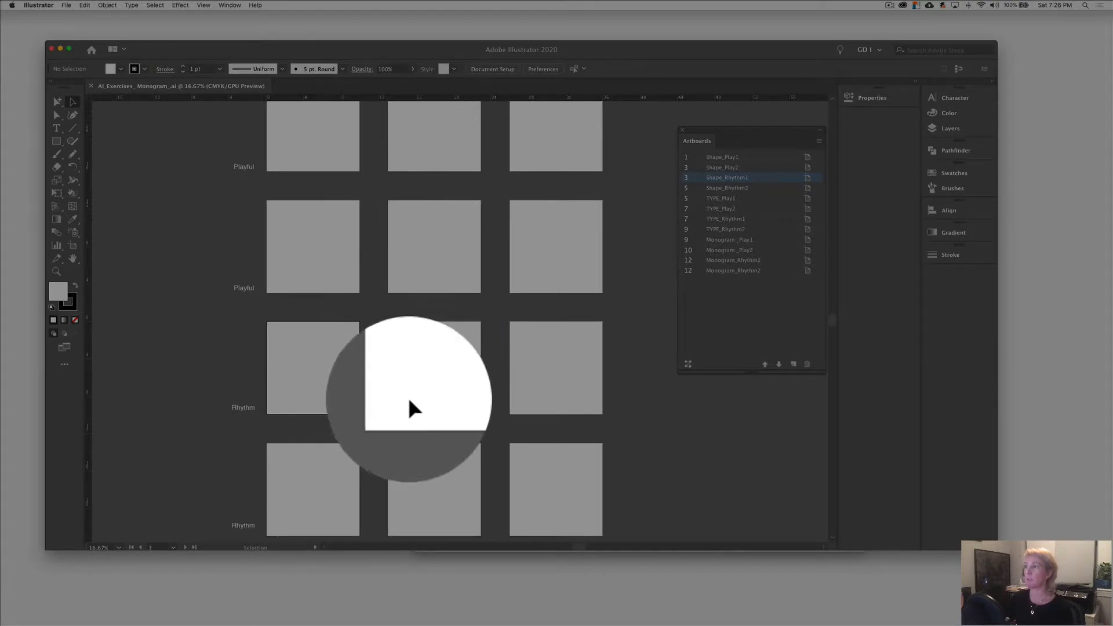
{"action": "scroll", "coordinate": [444, 307], "scroll_direction": "up", "scroll_amount": 2}
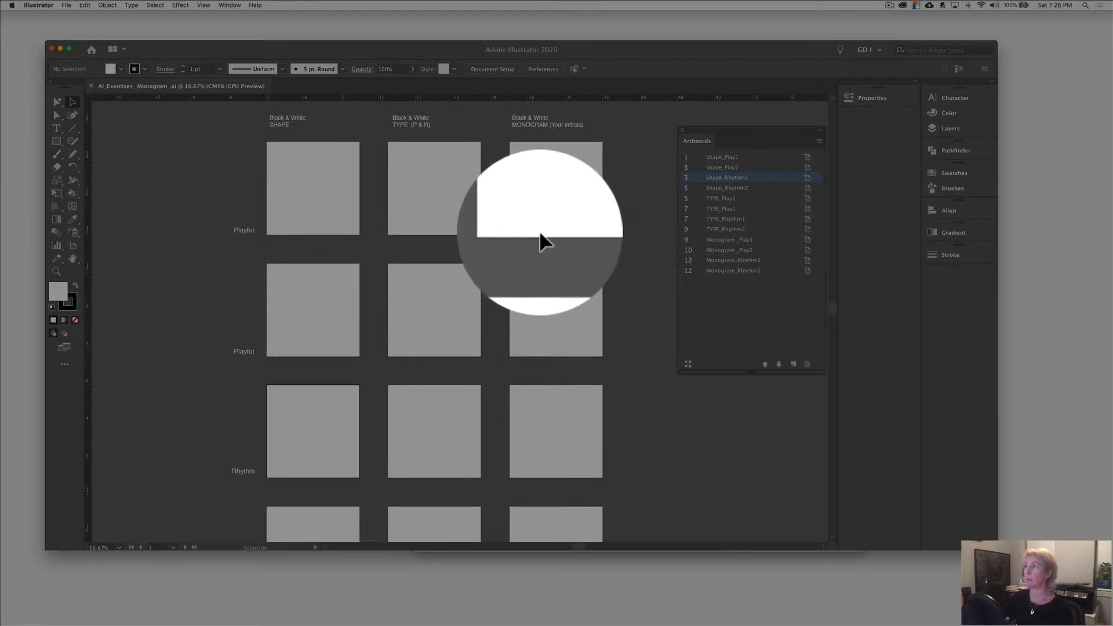
{"action": "scroll", "coordinate": [571, 127], "scroll_direction": "up", "scroll_amount": 1}
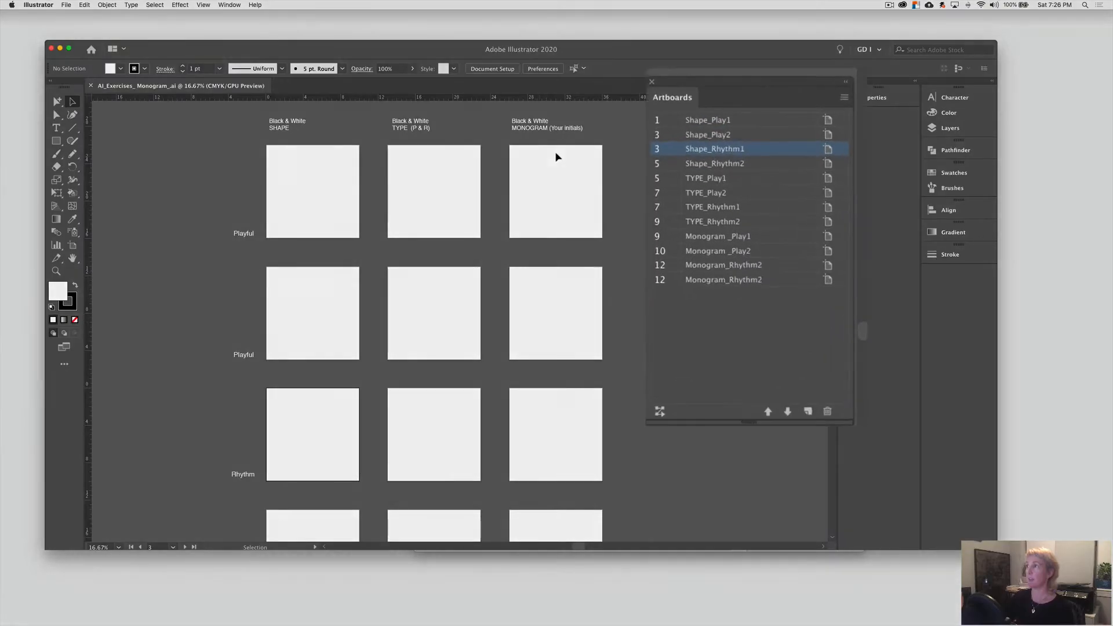
Step: Make Shape_Play1 the active artboard and review the composition instructions and the artboard grid
{"action": "left_click", "coordinate": [696, 110]}
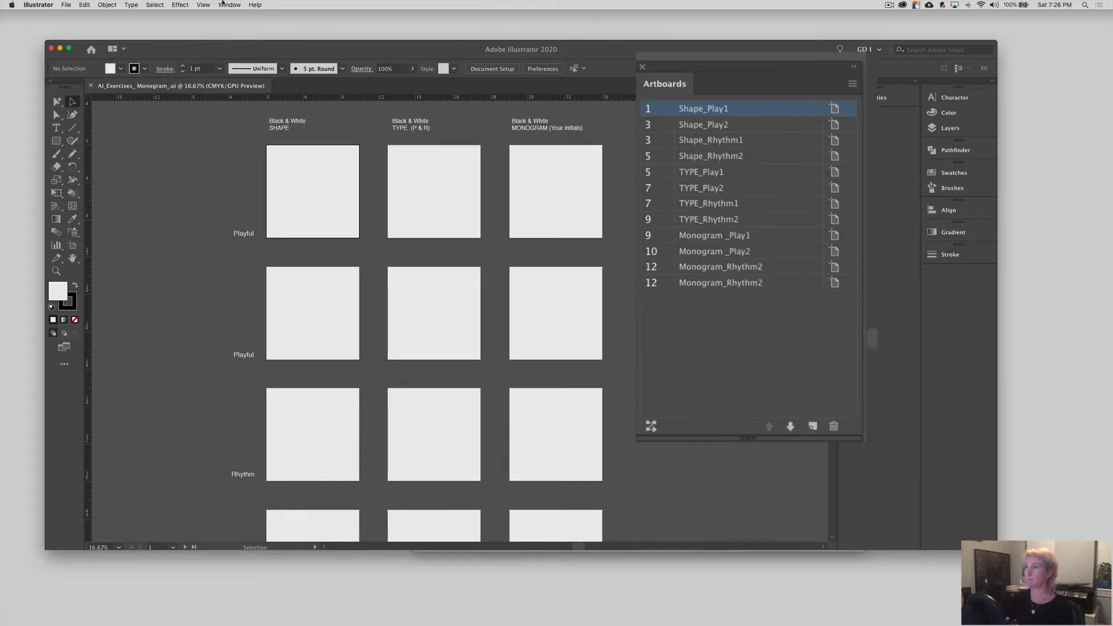
{"action": "scroll", "coordinate": [257, 213], "scroll_direction": "up", "scroll_amount": 8}
{"action": "scroll", "coordinate": [257, 212], "scroll_direction": "down", "scroll_amount": 5}
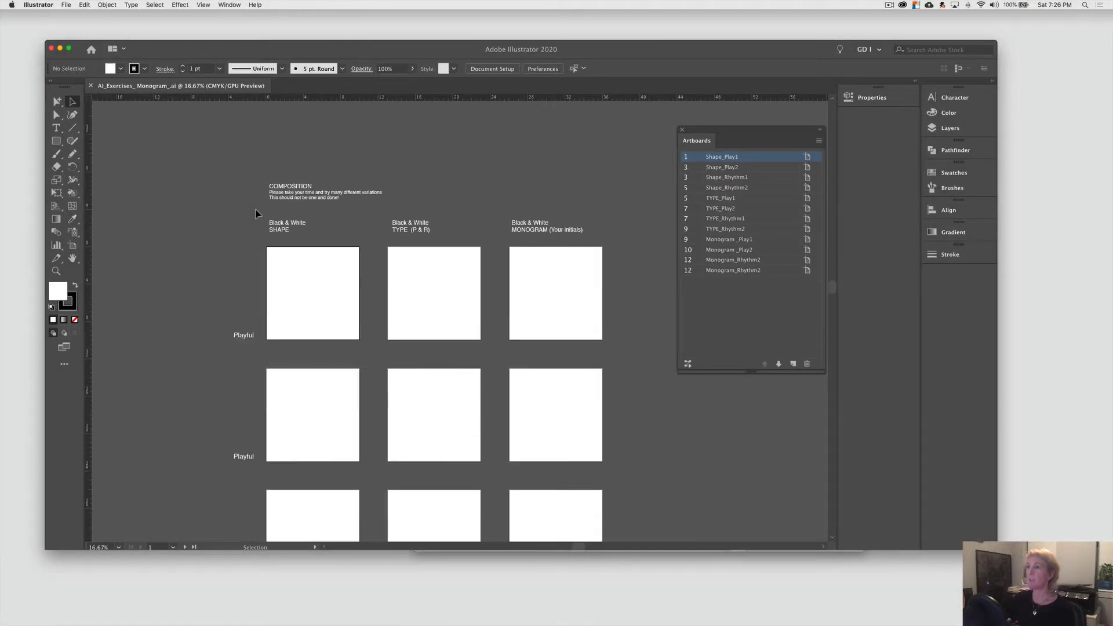
{"action": "scroll", "coordinate": [255, 213], "scroll_direction": "down", "scroll_amount": 3}
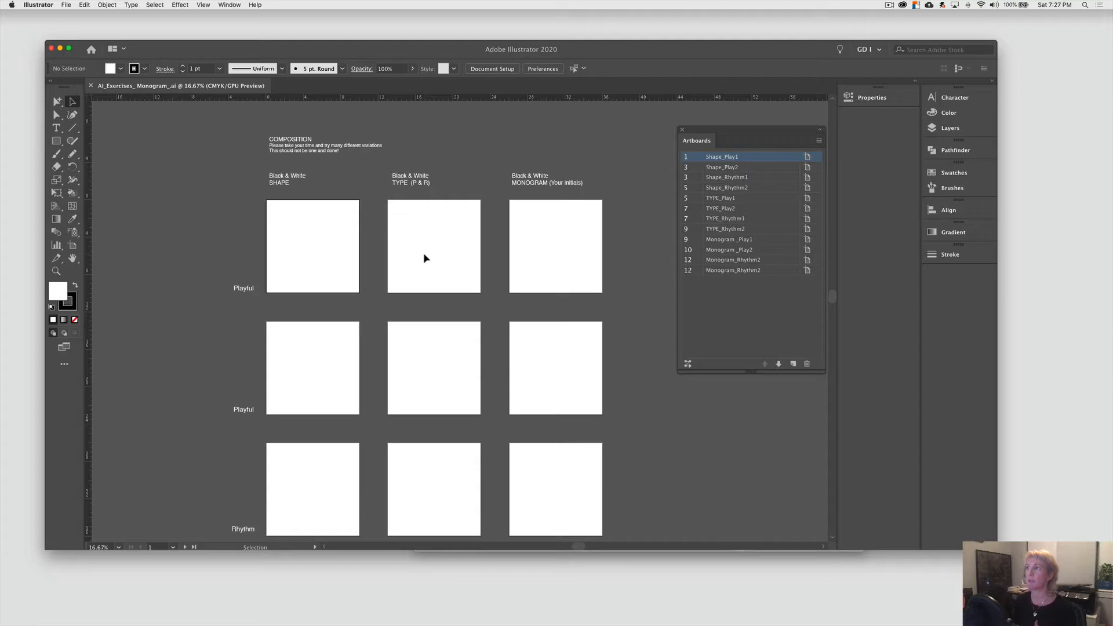
{"action": "scroll", "coordinate": [407, 322], "scroll_direction": "down", "scroll_amount": 1}
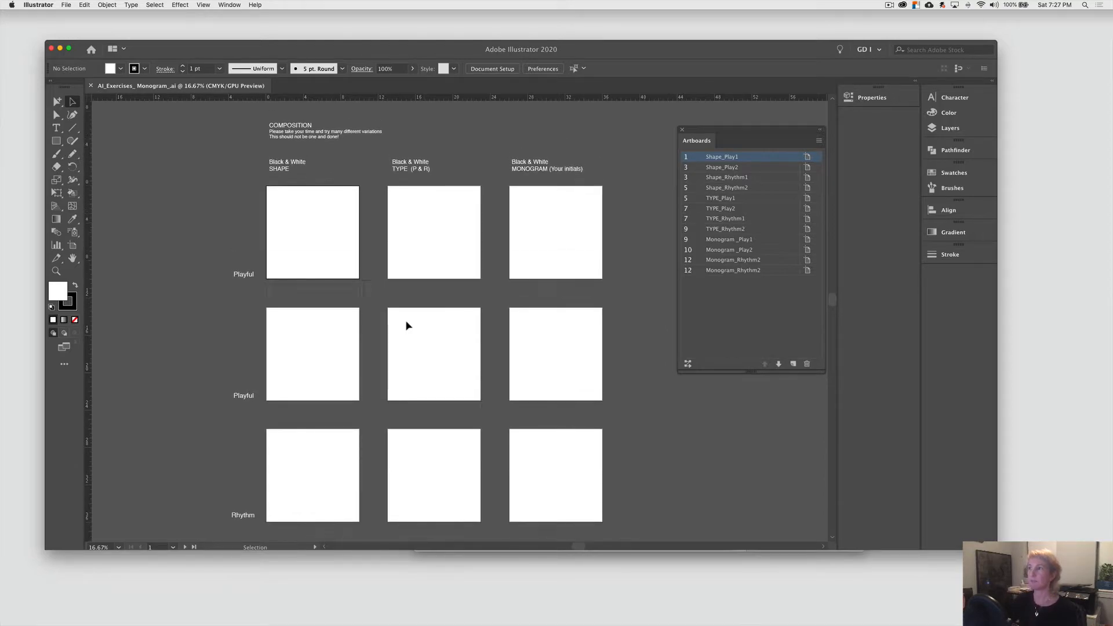
{"action": "scroll", "coordinate": [406, 321], "scroll_direction": "up", "scroll_amount": 2}
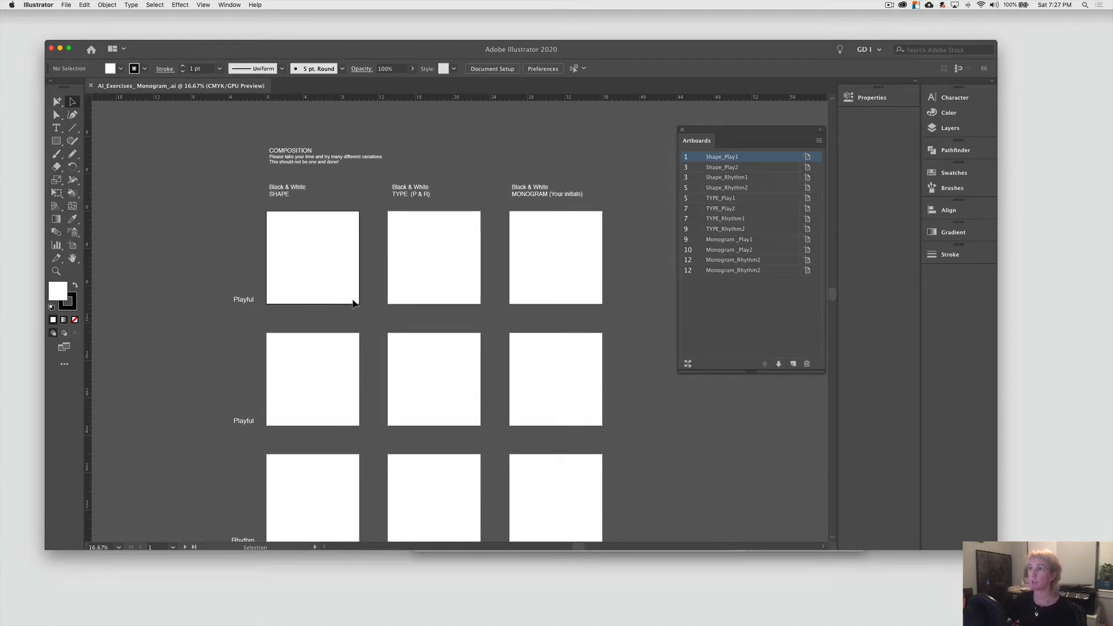
{"action": "scroll", "coordinate": [308, 403], "scroll_direction": "down", "scroll_amount": 5}
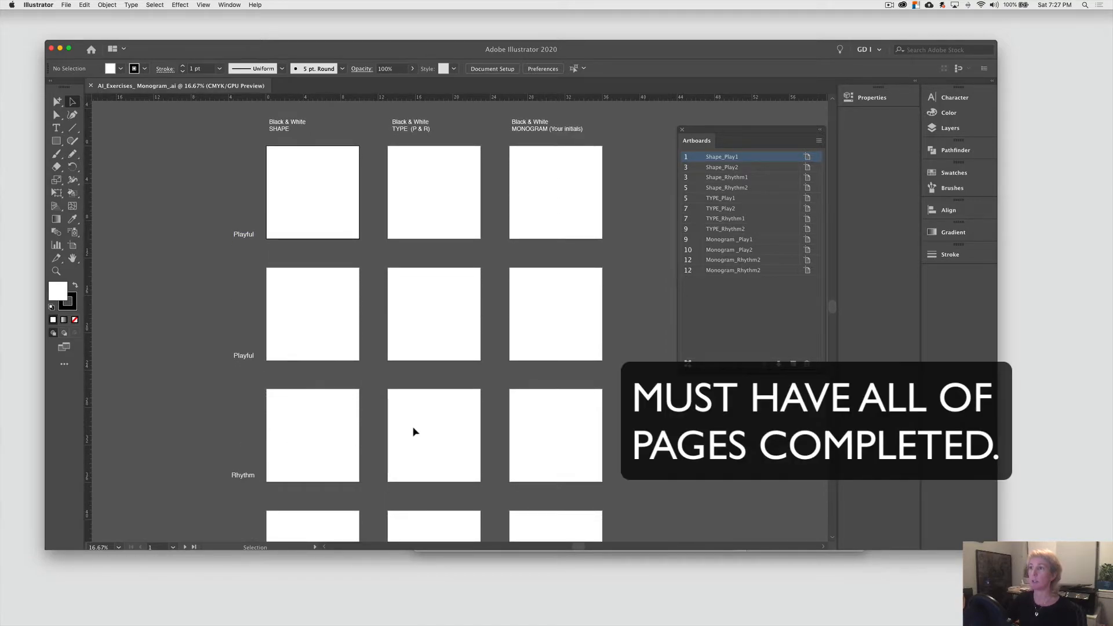
{"action": "scroll", "coordinate": [376, 422], "scroll_direction": "up", "scroll_amount": 8}
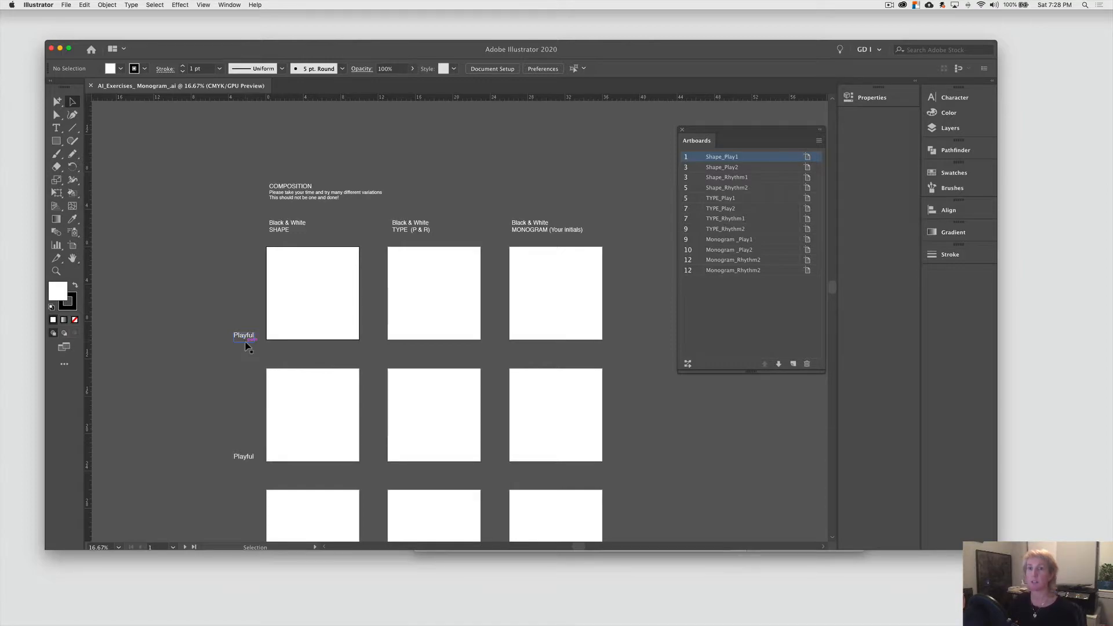
Step: Draw a square about 2.3 in wide with black fill and no stroke on the Shape_Play1 artboard
{"action": "left_click", "coordinate": [58, 143]}
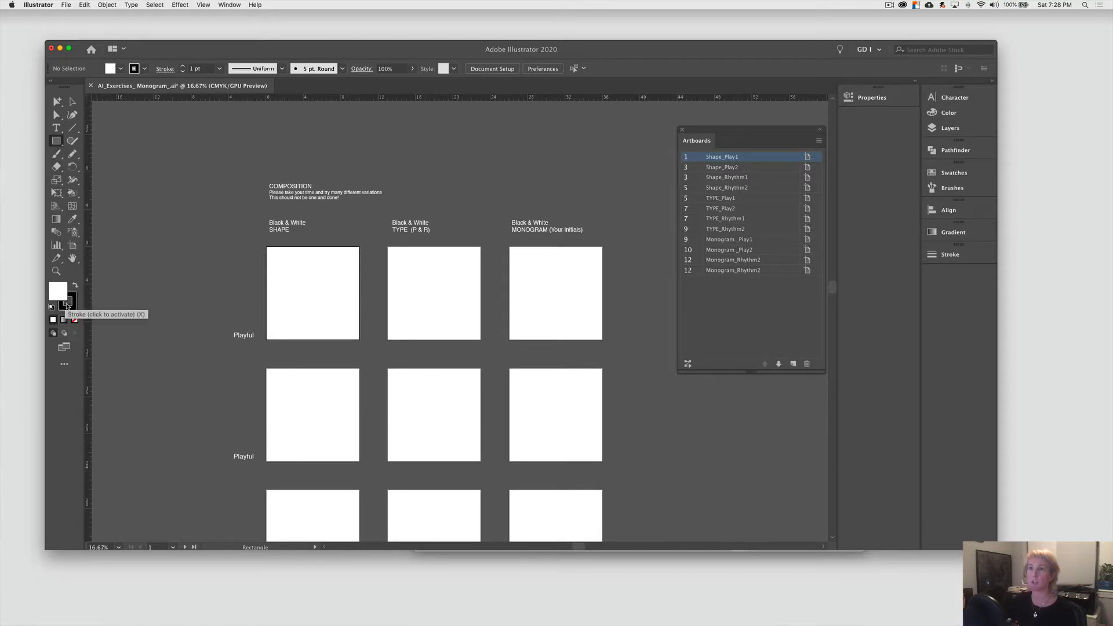
{"action": "key", "text": "shift+x"}
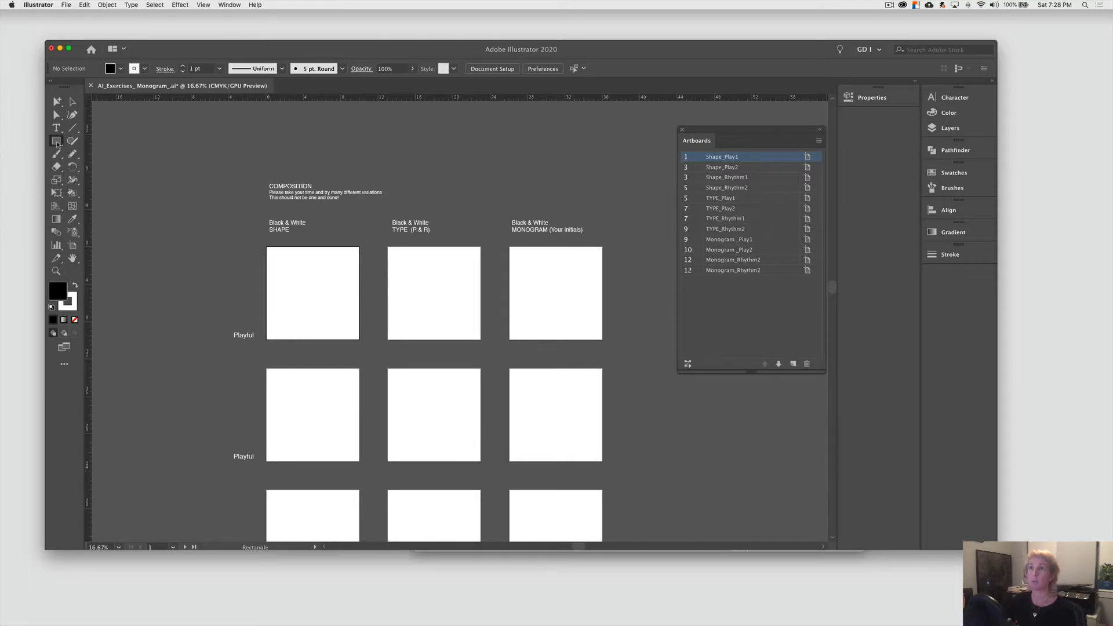
{"action": "left_click", "coordinate": [73, 306]}
{"action": "left_click", "coordinate": [74, 320]}
{"action": "left_click", "coordinate": [57, 291]}
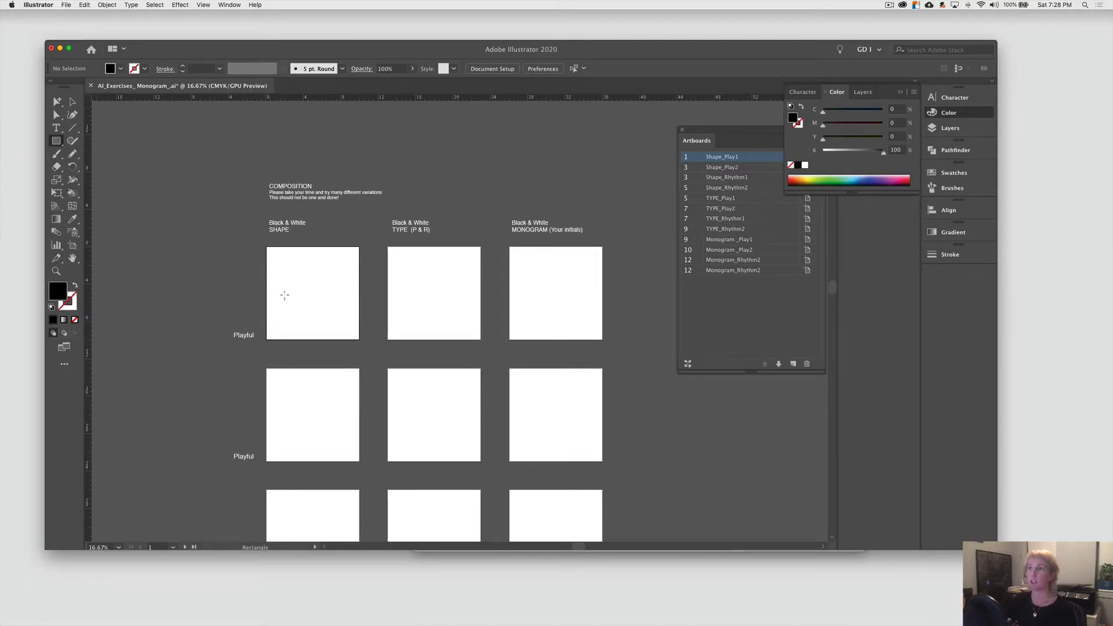
{"action": "left_click_drag", "start_coordinate": [275, 268], "coordinate": [297, 289]}
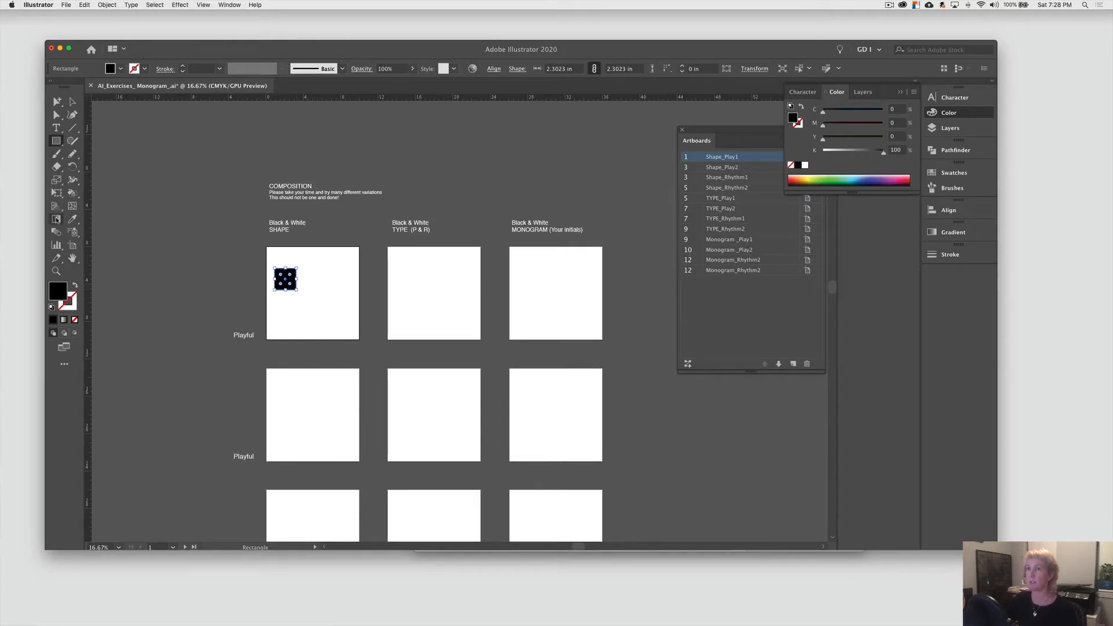
Step: Collapse the color settings and tilt the black square on the Shape_Play1 artboard
{"action": "left_click", "coordinate": [57, 273]}
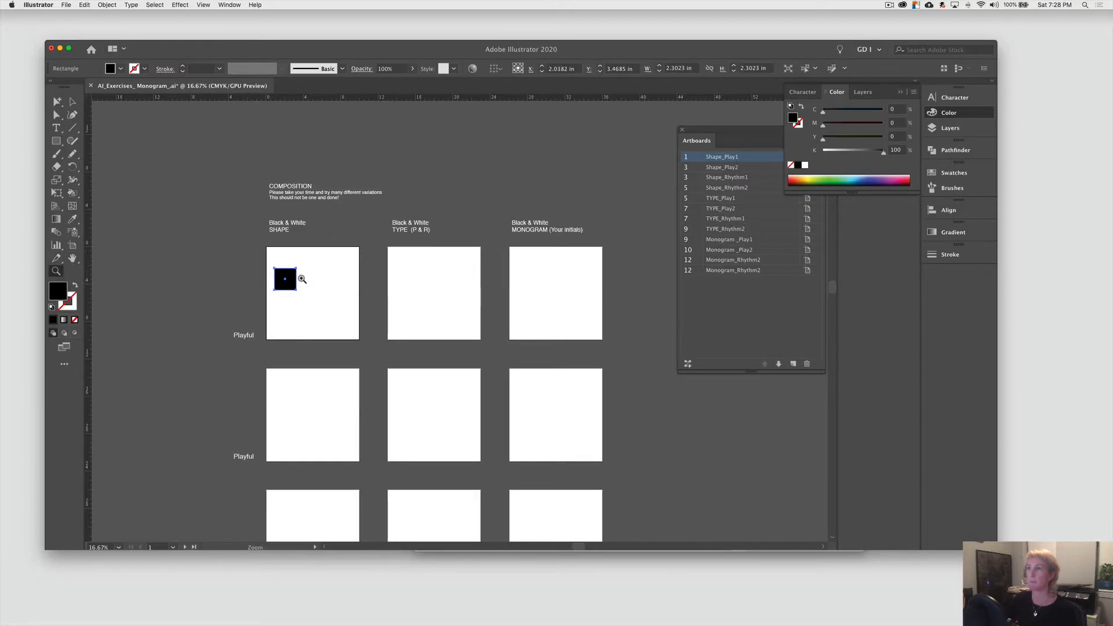
{"action": "left_click", "coordinate": [301, 279]}
{"action": "left_click", "coordinate": [463, 338]}
{"action": "left_click", "coordinate": [449, 329]}
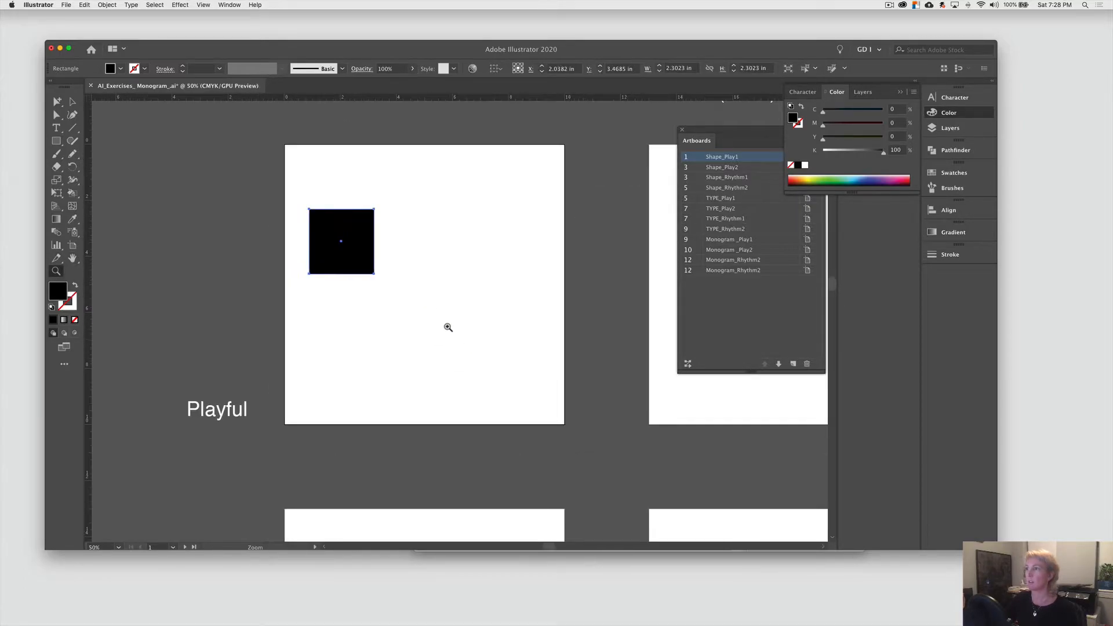
{"action": "left_click", "coordinate": [447, 325]}
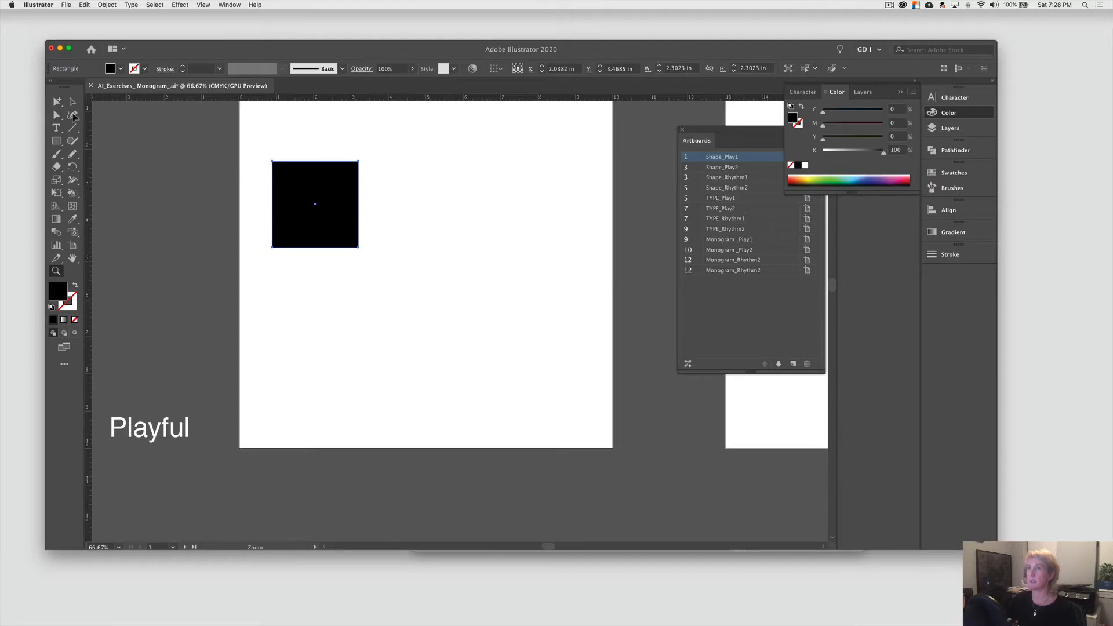
{"action": "left_click", "coordinate": [72, 102]}
{"action": "left_click", "coordinate": [496, 226]}
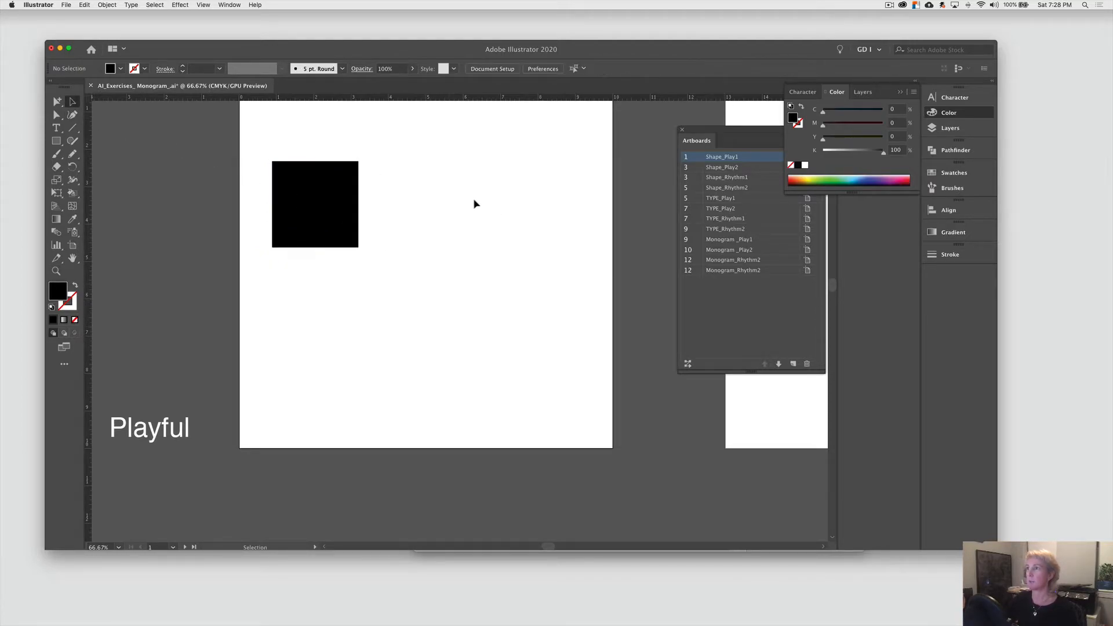
{"action": "left_click_drag", "start_coordinate": [474, 194], "coordinate": [490, 248]}
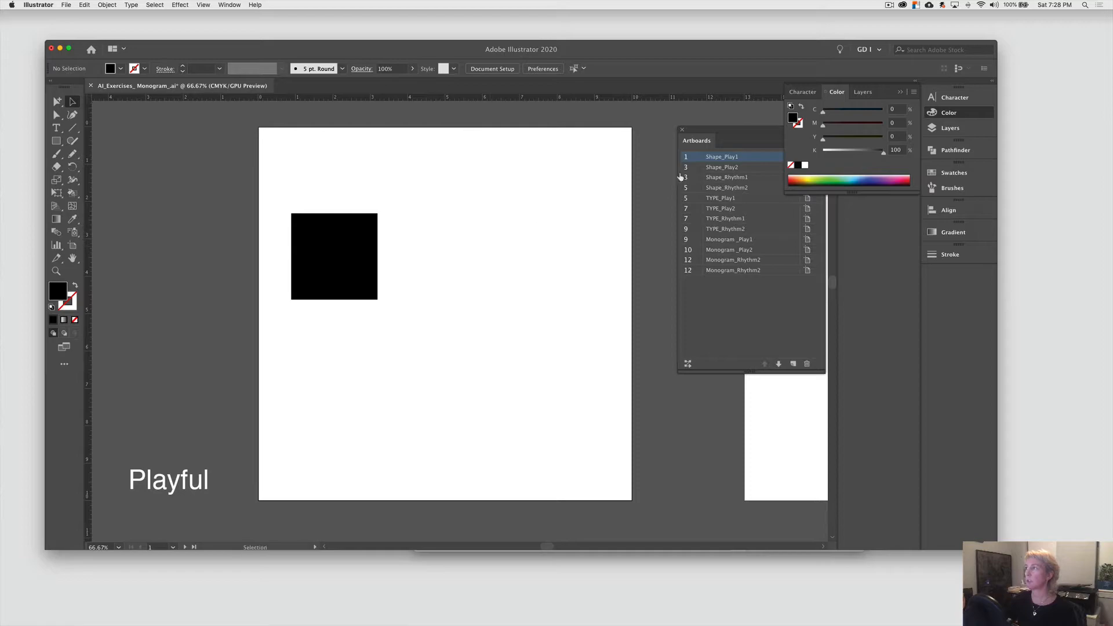
{"action": "left_click", "coordinate": [900, 92]}
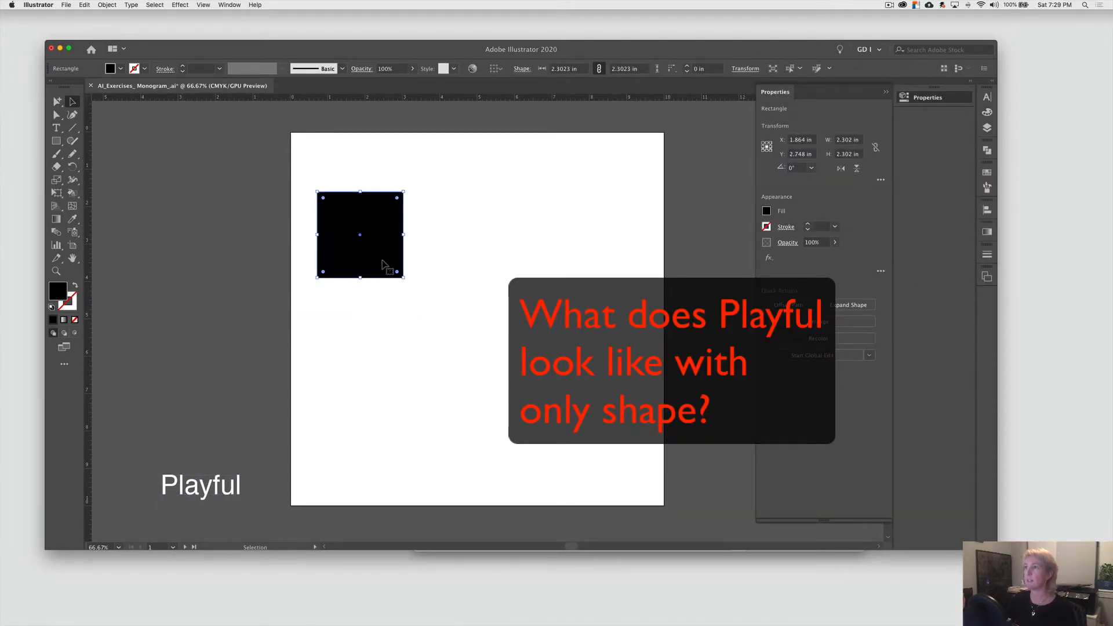
{"action": "left_click_drag", "start_coordinate": [405, 256], "coordinate": [426, 278]}
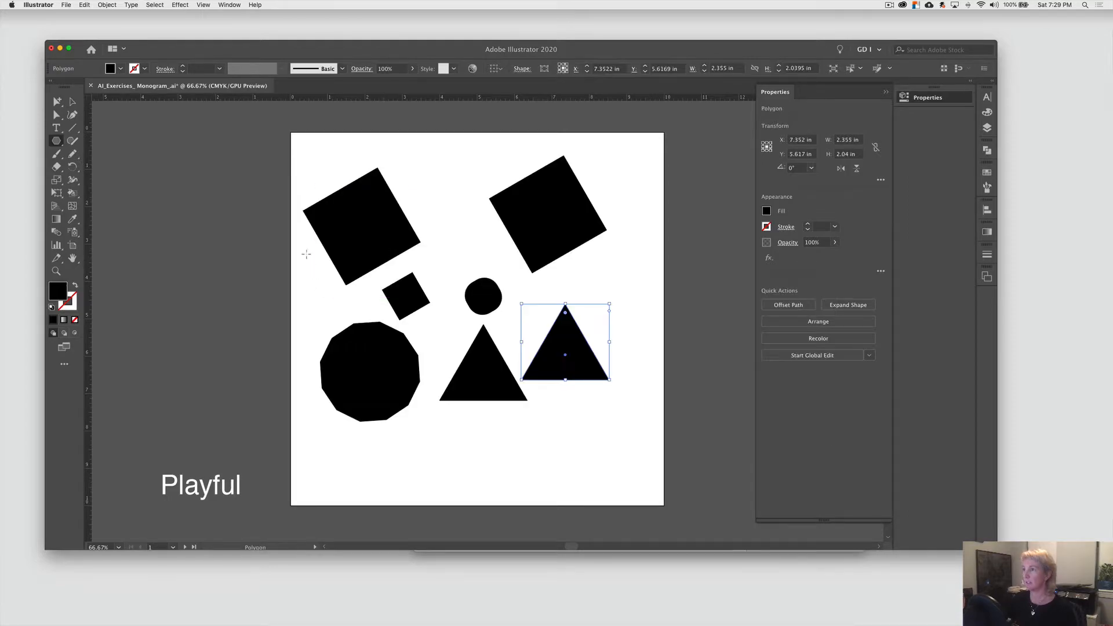
Step: Delete the large many-sided polygon and the small circle from the Shape_Play1 artboard
{"action": "left_click", "coordinate": [428, 390]}
{"action": "left_click", "coordinate": [407, 385]}
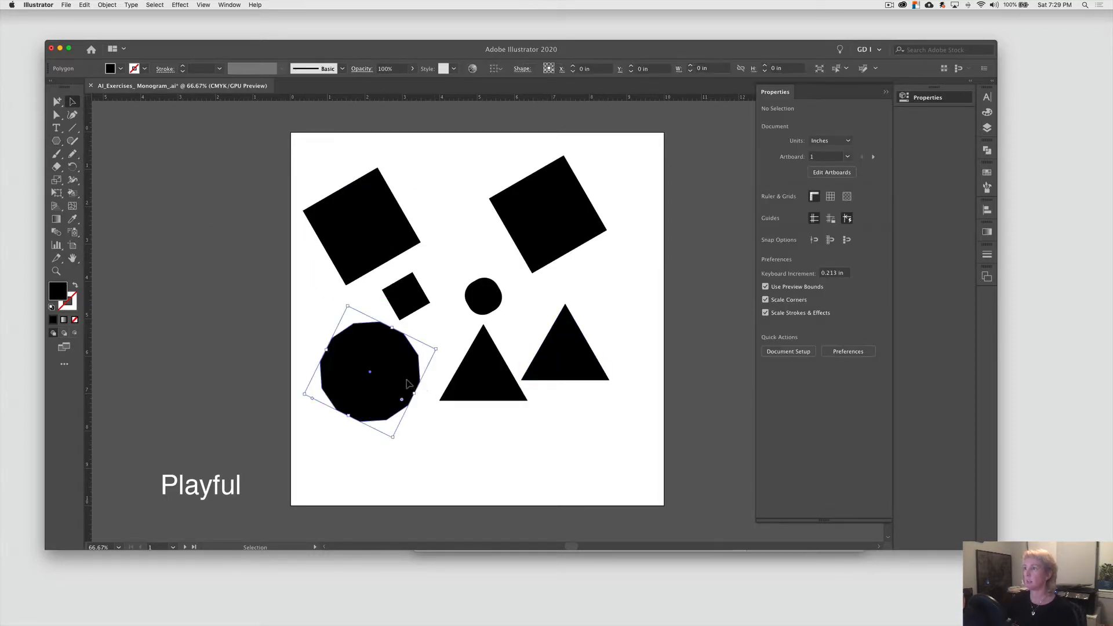
{"action": "key", "text": "Delete"}
{"action": "left_click", "coordinate": [476, 309]}
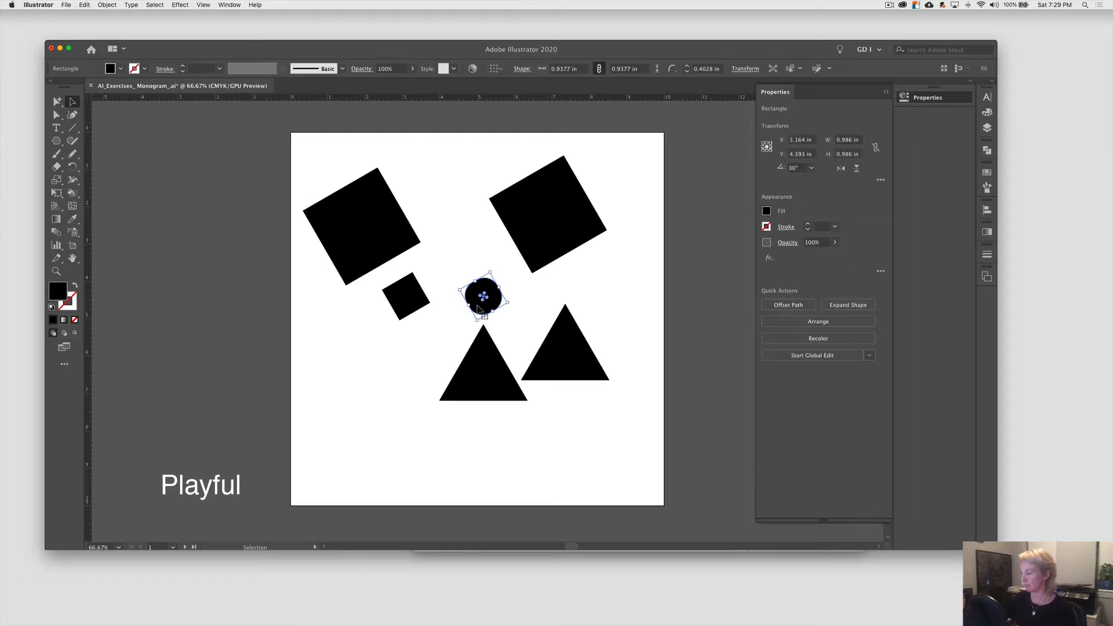
{"action": "key", "text": "Delete"}
Step: Move the middle triangle over the artboard's left edge, rotate it, and bring the other triangle over beside it
{"action": "left_click_drag", "start_coordinate": [525, 399], "coordinate": [312, 419]}
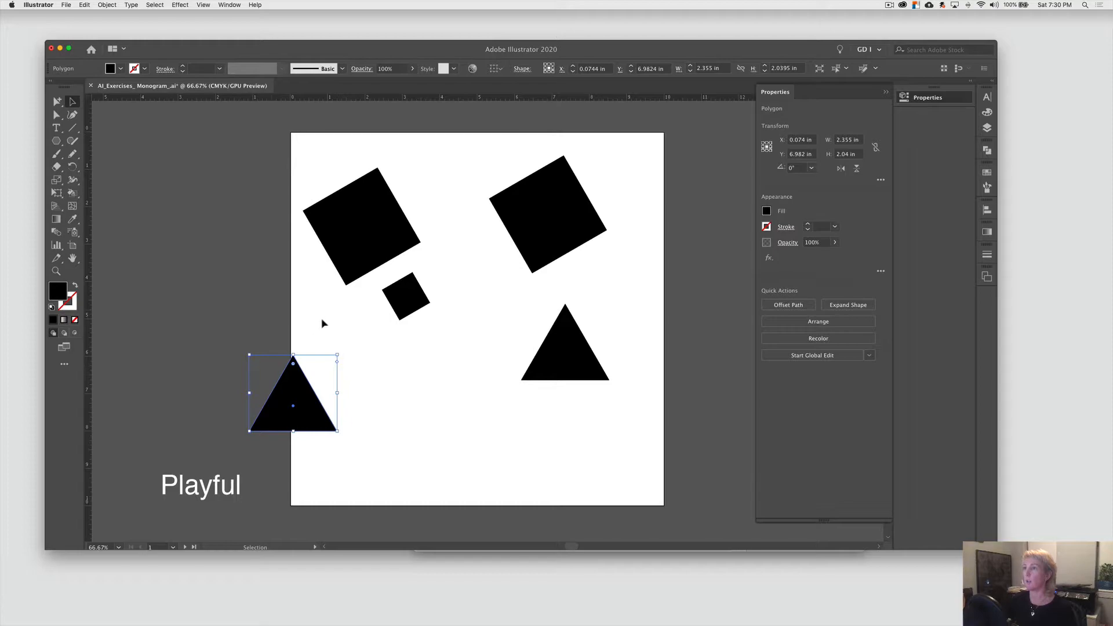
{"action": "left_click_drag", "start_coordinate": [298, 399], "coordinate": [306, 403]}
{"action": "left_click_drag", "start_coordinate": [345, 354], "coordinate": [426, 356]}
{"action": "left_click_drag", "start_coordinate": [562, 351], "coordinate": [379, 420]}
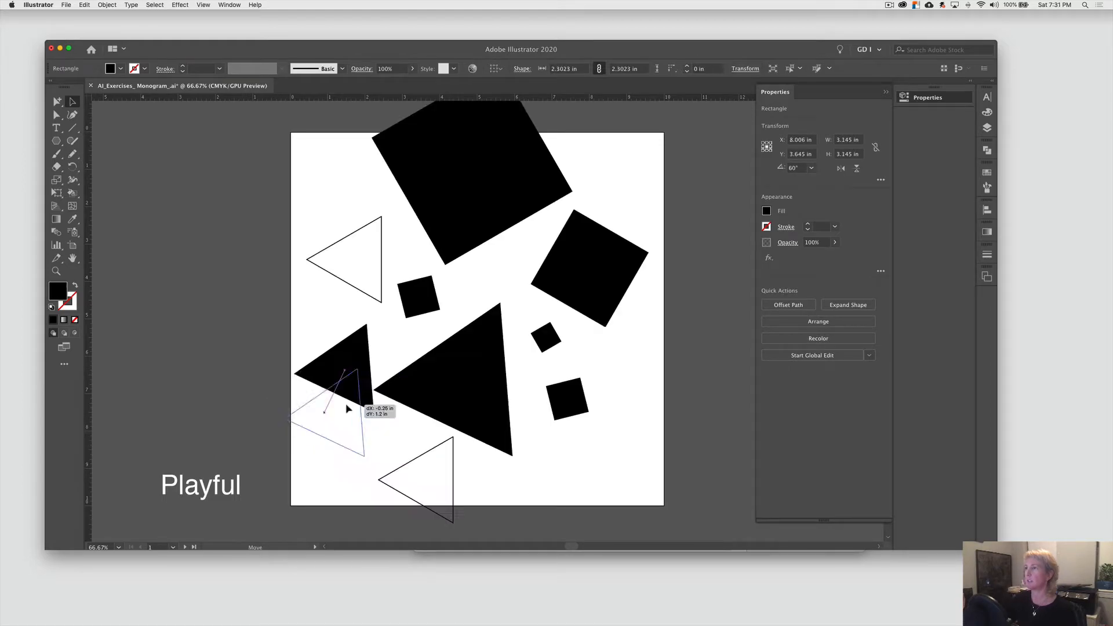
Step: Shift the smaller black triangle down across the artboard's left edge and delete the huge square overhanging the top
{"action": "left_click_drag", "start_coordinate": [348, 372], "coordinate": [371, 400]}
{"action": "left_click", "coordinate": [481, 186]}
{"action": "key", "text": "Delete"}
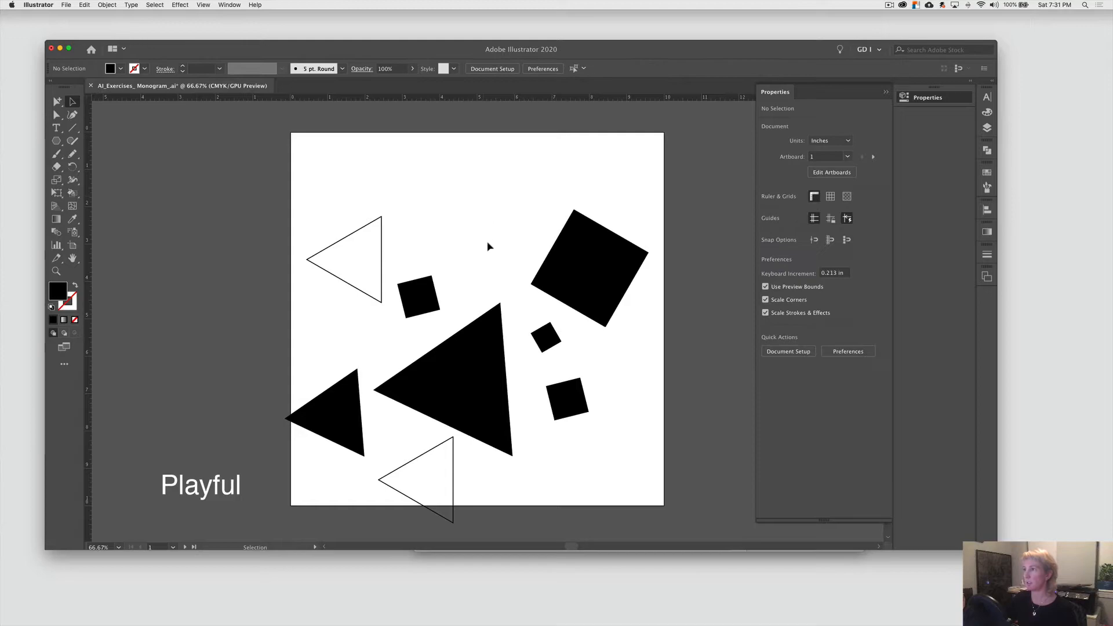
Step: Move the large tilted square, the small square near the center and the upper outlined triangle off the artboard's left side
{"action": "left_click_drag", "start_coordinate": [418, 301], "coordinate": [213, 287]}
{"action": "left_click_drag", "start_coordinate": [616, 258], "coordinate": [230, 181]}
{"action": "left_click_drag", "start_coordinate": [350, 238], "coordinate": [140, 334]}
Step: Regroup the large triangle and small squares near the artboard's top, overhang the smaller triangle on the right edge, and reposition the outlined triangle
{"action": "left_click_drag", "start_coordinate": [464, 344], "coordinate": [429, 195]}
{"action": "left_click_drag", "start_coordinate": [545, 336], "coordinate": [527, 203]}
{"action": "left_click_drag", "start_coordinate": [342, 418], "coordinate": [667, 232]}
{"action": "left_click_drag", "start_coordinate": [583, 412], "coordinate": [532, 280]}
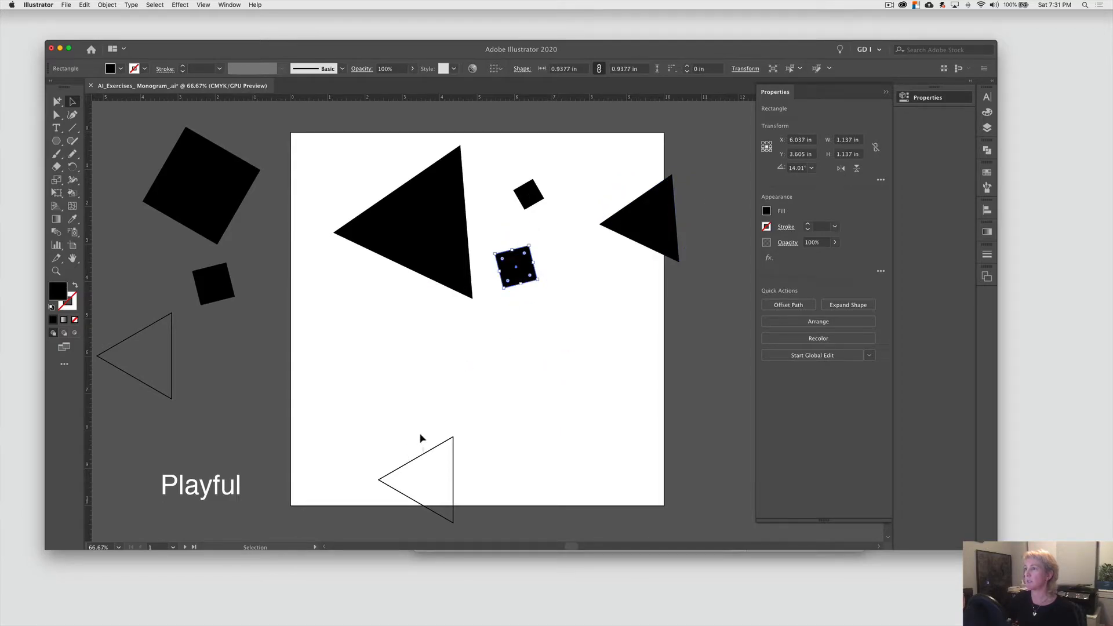
{"action": "left_click_drag", "start_coordinate": [435, 450], "coordinate": [430, 457]}
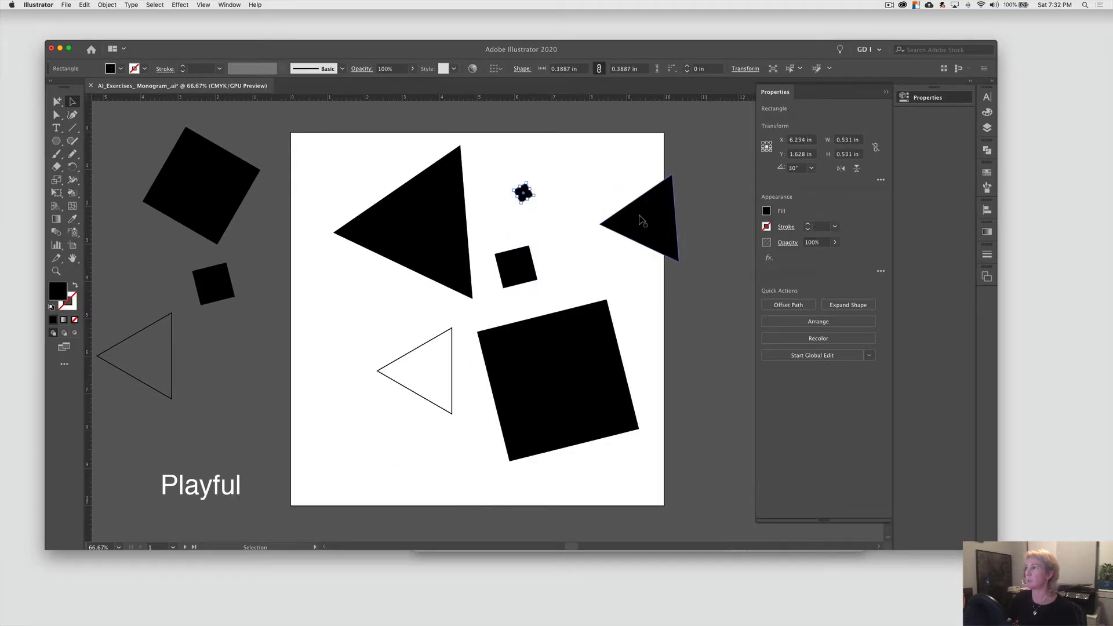
{"action": "left_click_drag", "start_coordinate": [648, 215], "coordinate": [667, 196]}
{"action": "left_click", "coordinate": [333, 420]}
Step: Draw black circles with the Ellipse tool on the first Rhythm artboard in the SHAPE column
{"action": "scroll", "coordinate": [334, 426], "scroll_direction": "down", "scroll_amount": 10}
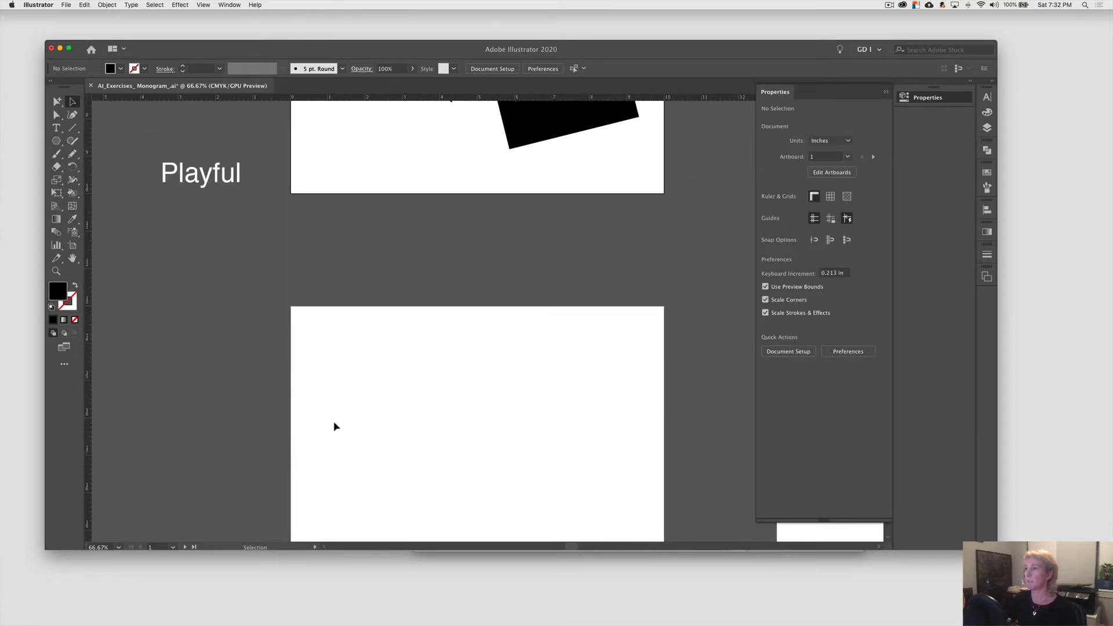
{"action": "scroll", "coordinate": [333, 426], "scroll_direction": "down", "scroll_amount": 8}
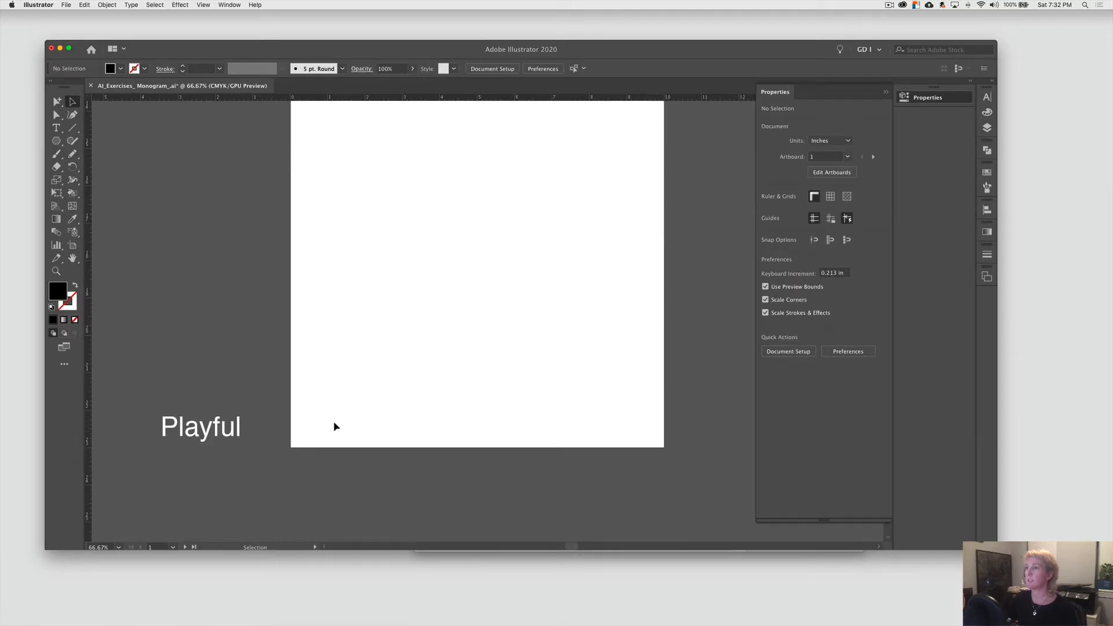
{"action": "scroll", "coordinate": [333, 426], "scroll_direction": "down", "scroll_amount": 5}
{"action": "scroll", "coordinate": [334, 426], "scroll_direction": "down", "scroll_amount": 11}
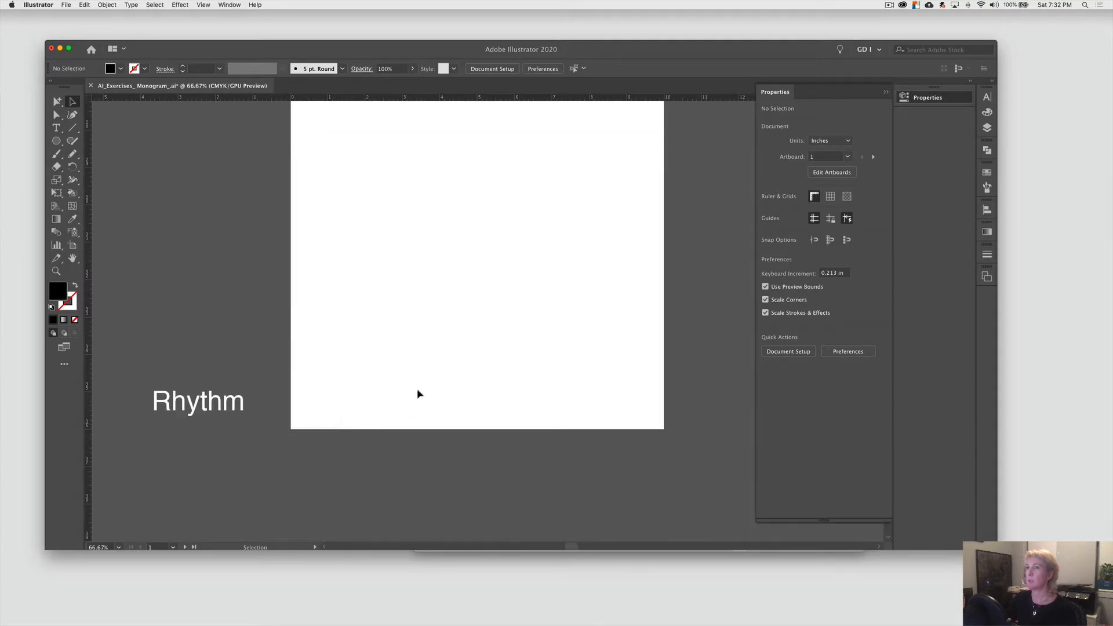
{"action": "left_click", "coordinate": [57, 141]}
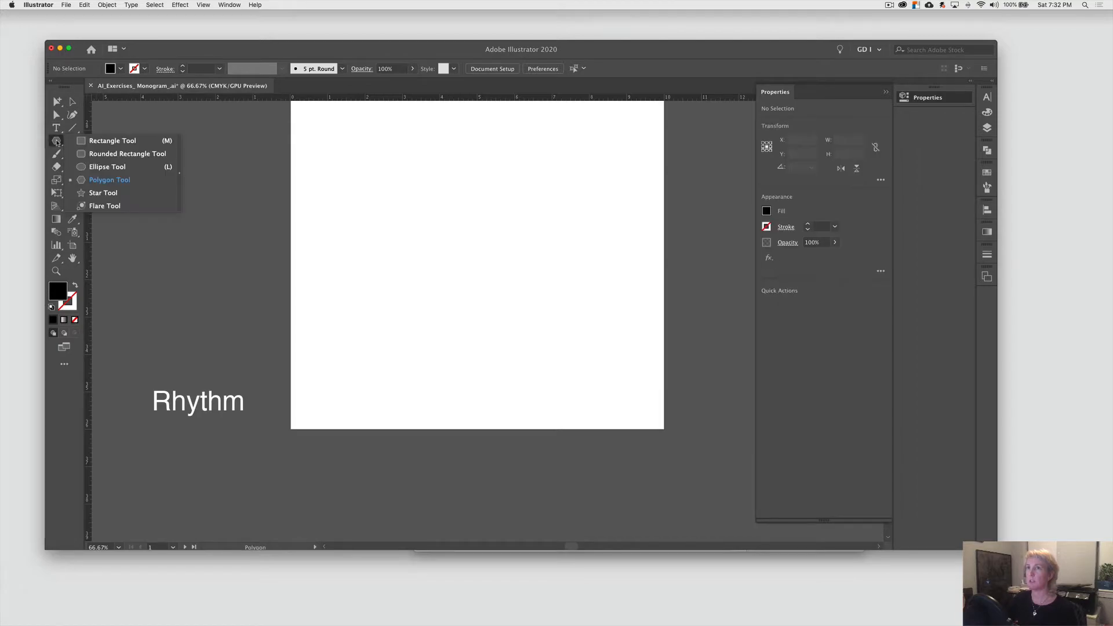
{"action": "left_click", "coordinate": [94, 167]}
{"action": "left_click_drag", "start_coordinate": [343, 355], "coordinate": [512, 378]}
{"action": "key", "text": "v"}
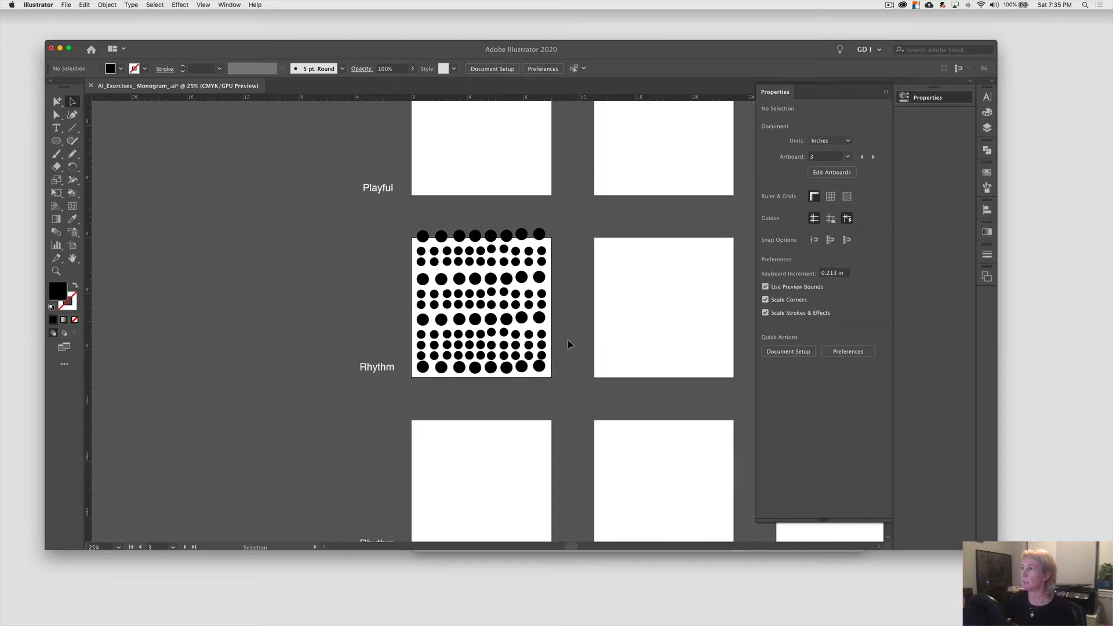
Step: Create a text box about 1.8 by 2.4 in on the first TYPE artboard and clear its placeholder text
{"action": "left_click_drag", "start_coordinate": [568, 339], "coordinate": [418, 397]}
{"action": "left_click_drag", "start_coordinate": [472, 116], "coordinate": [426, 283]}
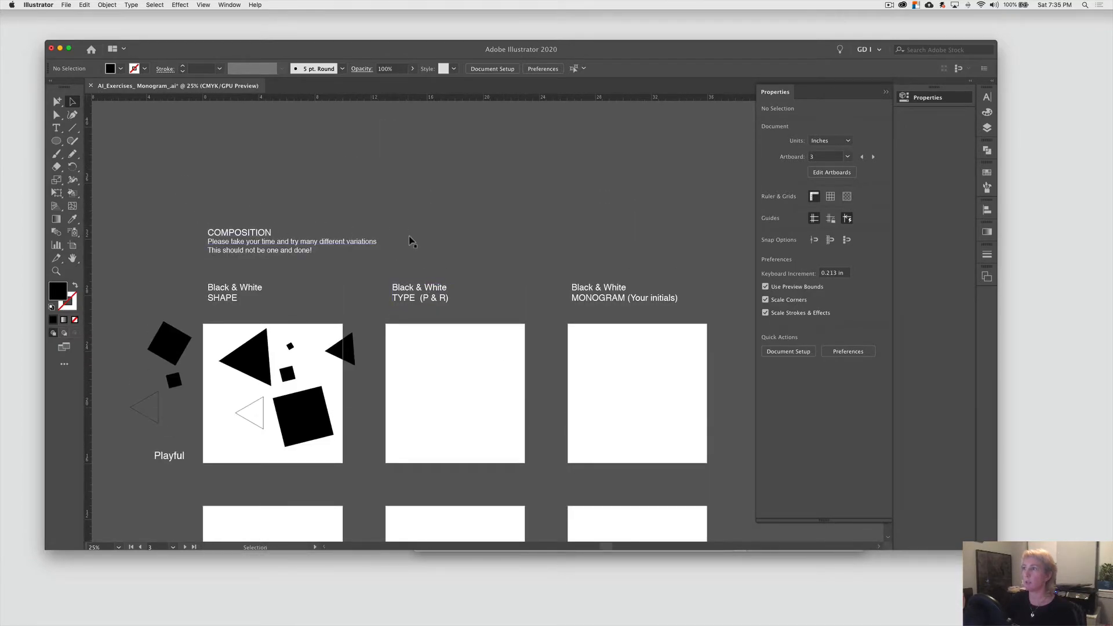
{"action": "left_click", "coordinate": [56, 128]}
{"action": "left_click_drag", "start_coordinate": [397, 339], "coordinate": [401, 364]}
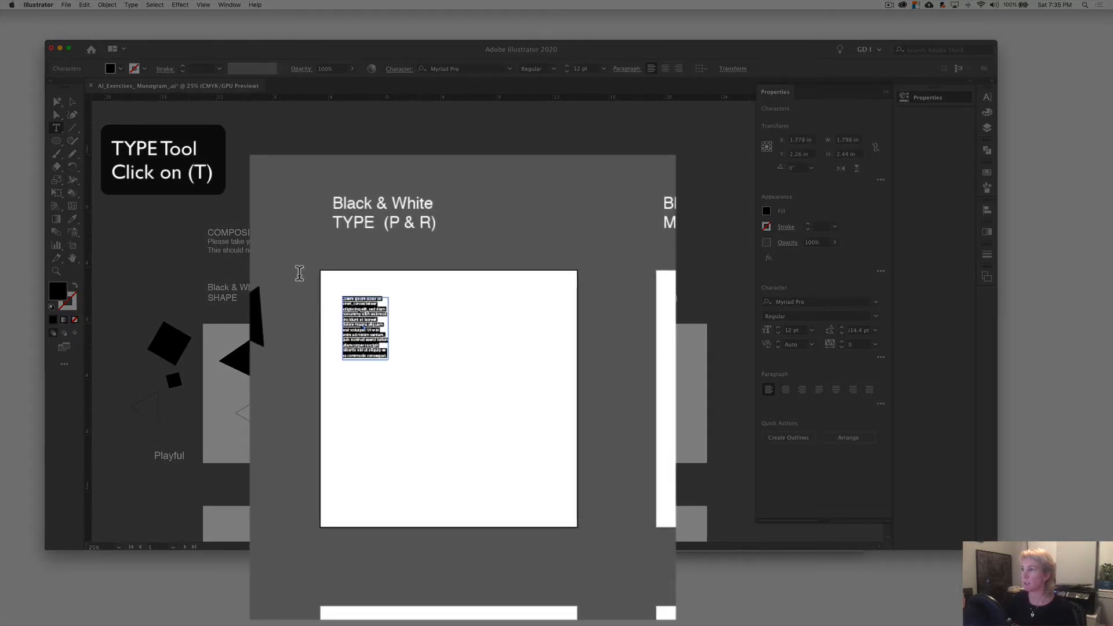
{"action": "key", "text": "BackSpace"}
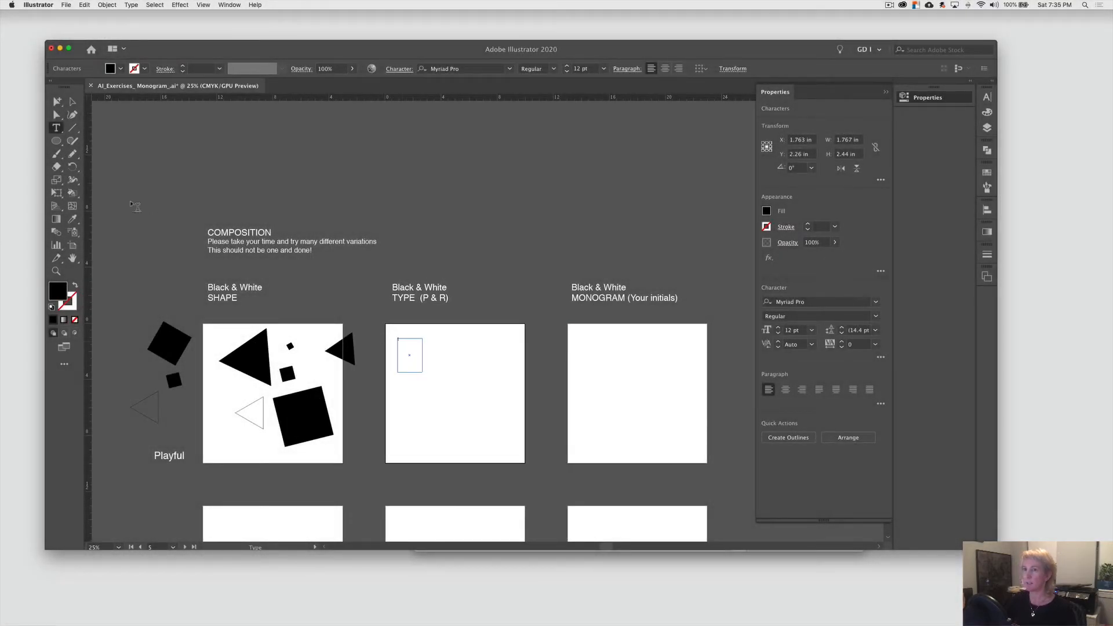
Step: Enter the letter P in the text box and set its font size to 60 pt
{"action": "left_click", "coordinate": [57, 272]}
{"action": "left_click", "coordinate": [455, 404]}
{"action": "left_click", "coordinate": [483, 342]}
{"action": "left_click", "coordinate": [516, 331]}
{"action": "left_click_drag", "start_coordinate": [498, 318], "coordinate": [495, 361]}
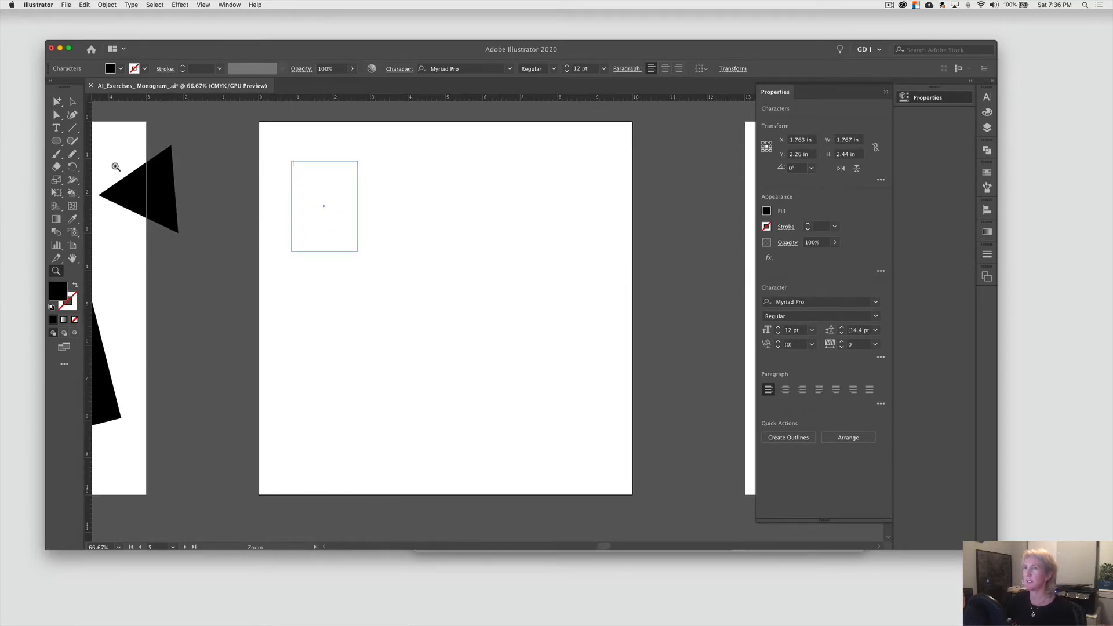
{"action": "key", "text": "t"}
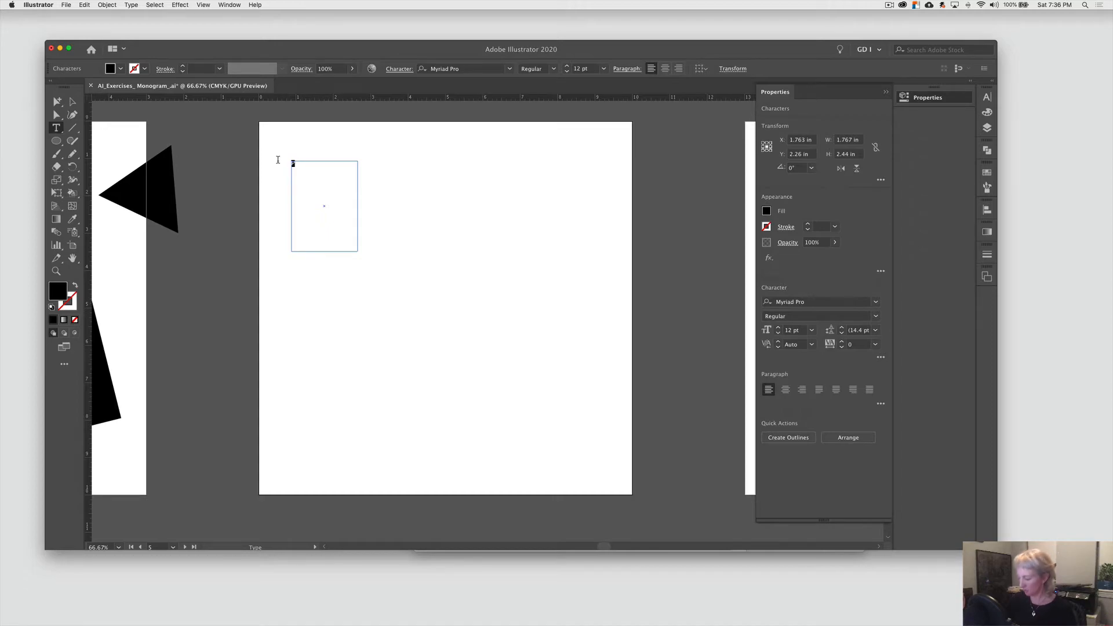
{"action": "left_click", "coordinate": [603, 68]}
{"action": "left_click", "coordinate": [621, 259]}
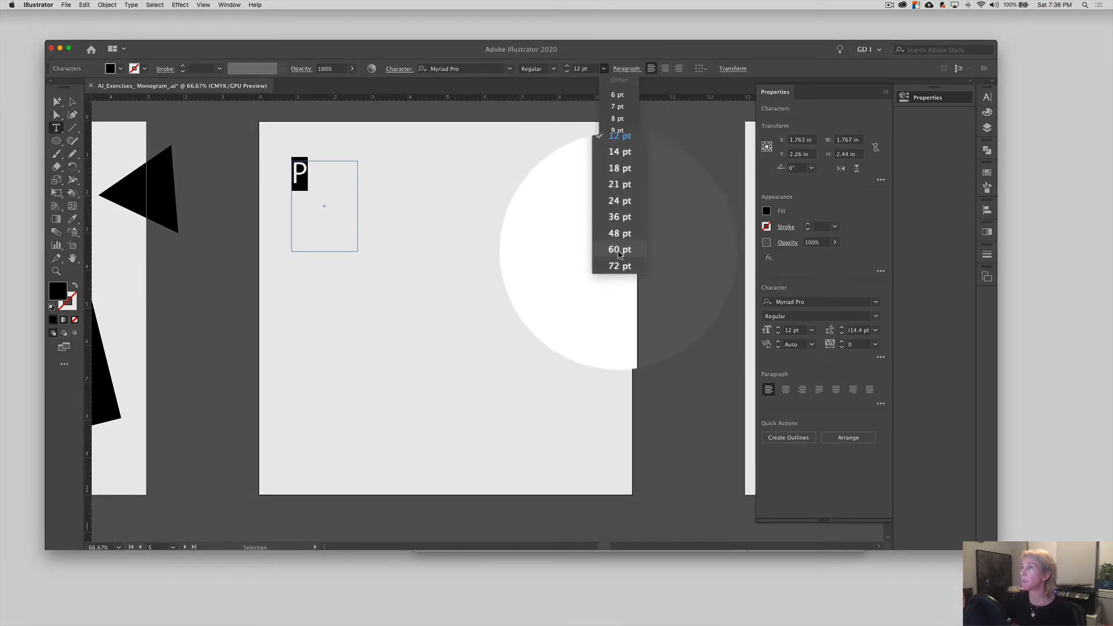
Step: Increase the P's font size to 100 pt and 500 pt, and enlarge its text box to fit the letter
{"action": "double_click", "coordinate": [581, 92]}
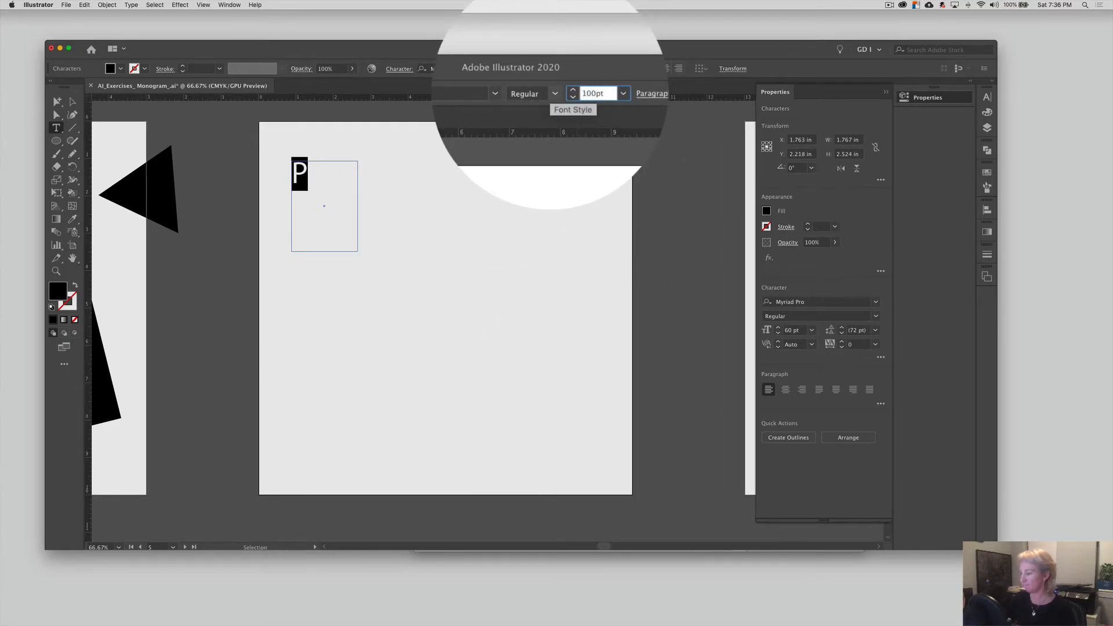
{"action": "key", "text": "Return"}
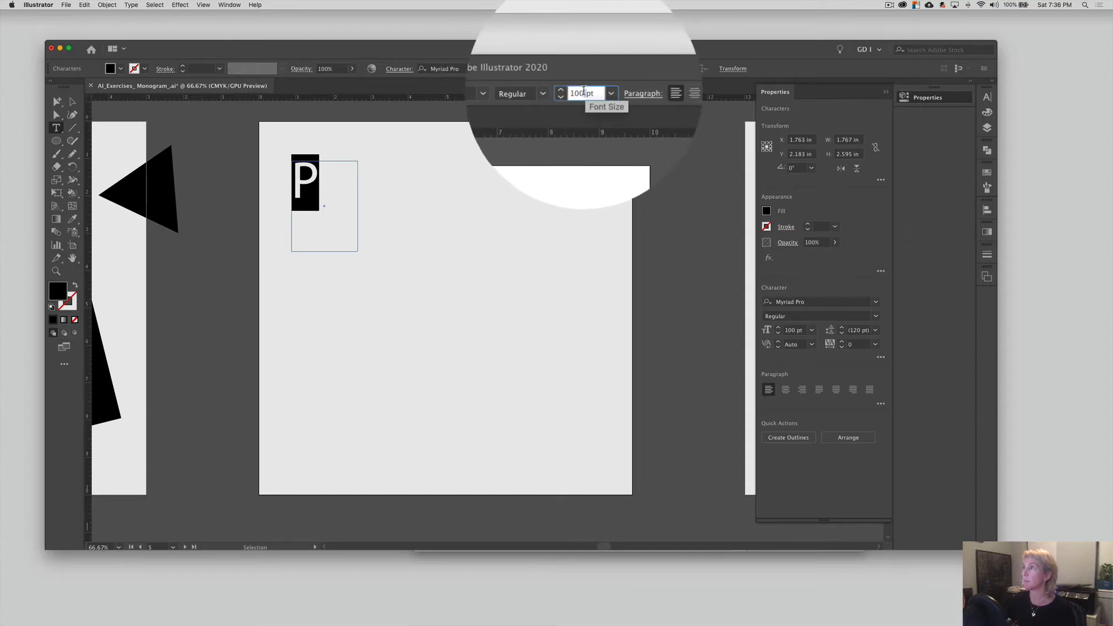
{"action": "double_click", "coordinate": [583, 91]}
{"action": "type", "text": "500"}
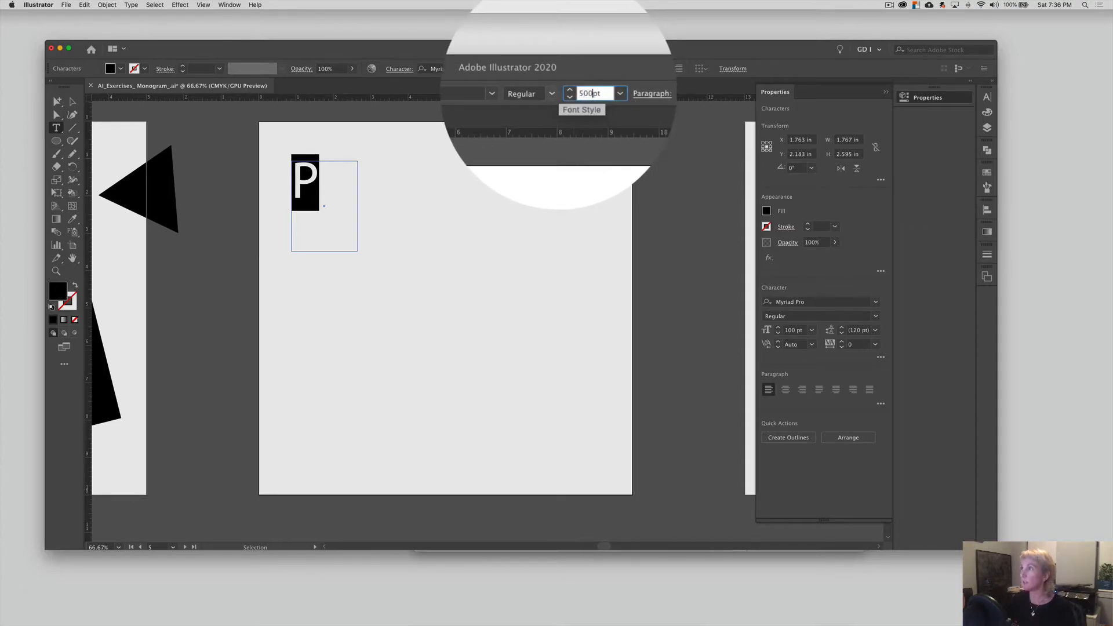
{"action": "key", "text": "Return"}
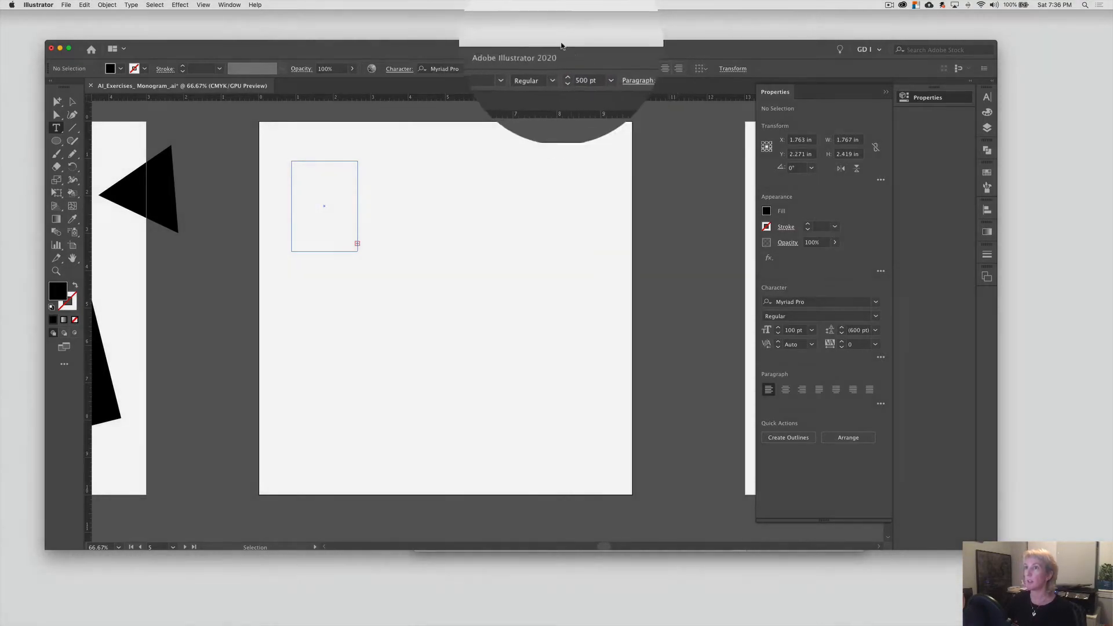
{"action": "left_click", "coordinate": [71, 103]}
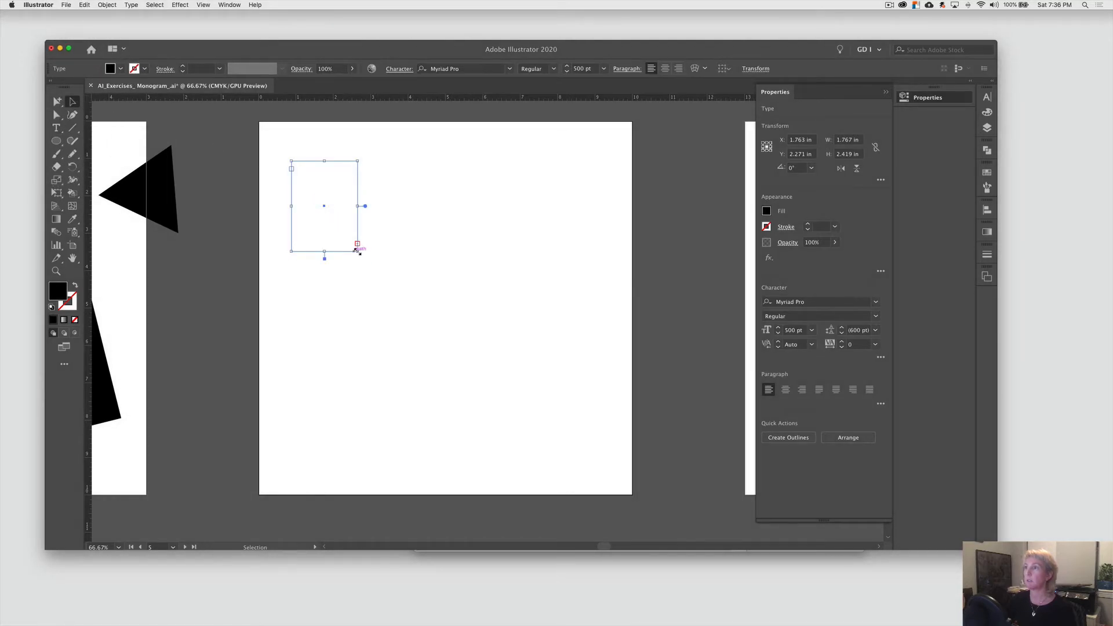
{"action": "left_click_drag", "start_coordinate": [358, 252], "coordinate": [451, 360]}
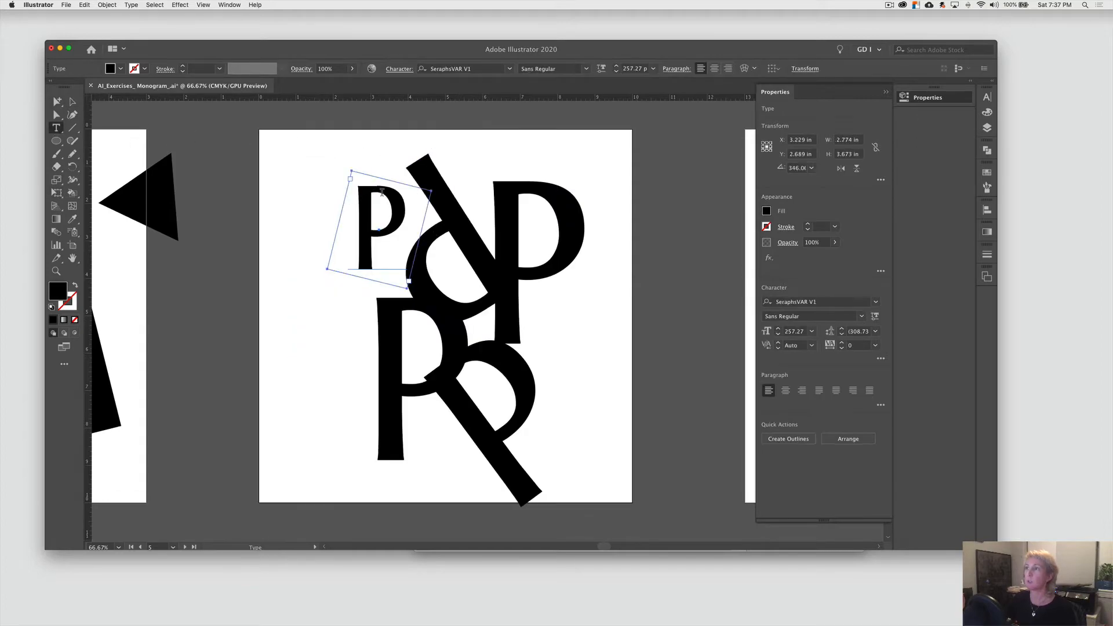
Step: Change the font of the small upright P on the first TYPE artboard to Cochin
{"action": "double_click", "coordinate": [365, 236]}
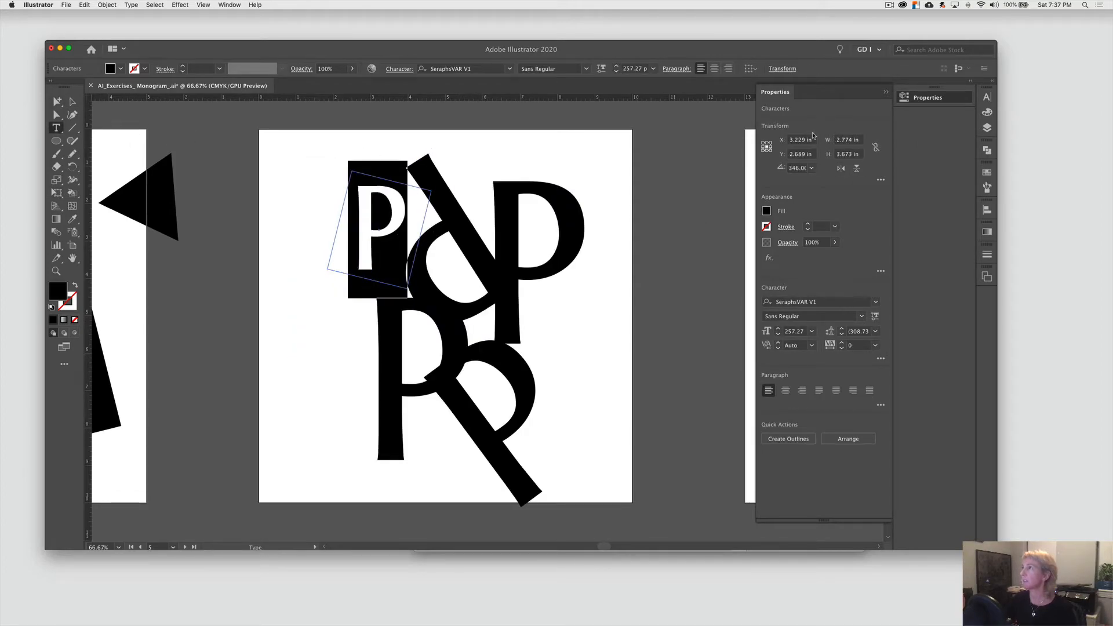
{"action": "left_click", "coordinate": [504, 69]}
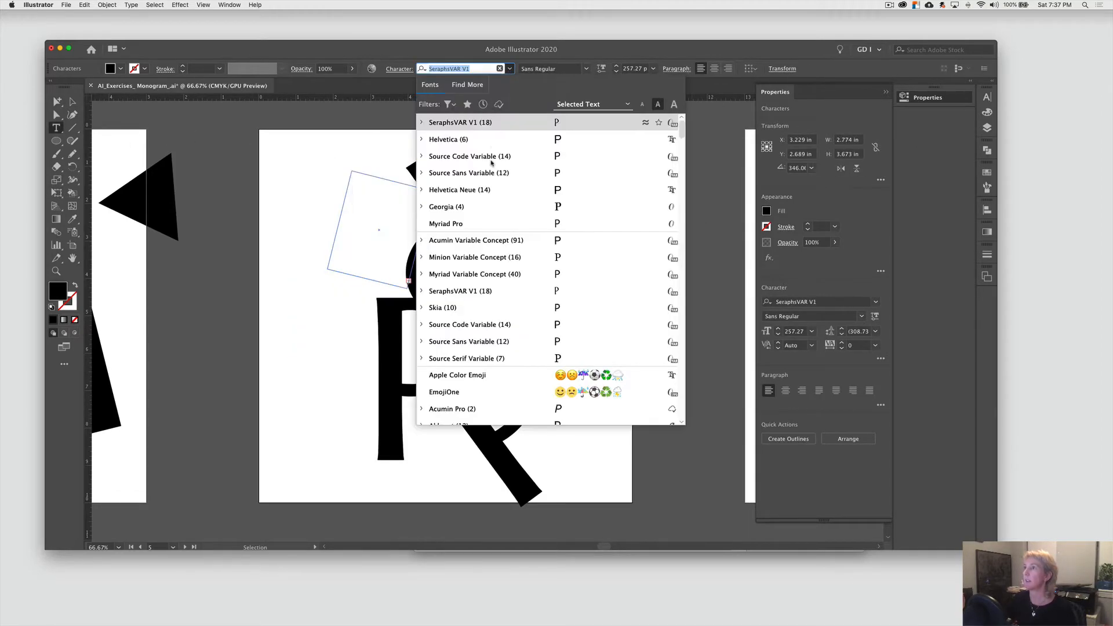
{"action": "scroll", "coordinate": [458, 394], "scroll_direction": "down", "scroll_amount": 10}
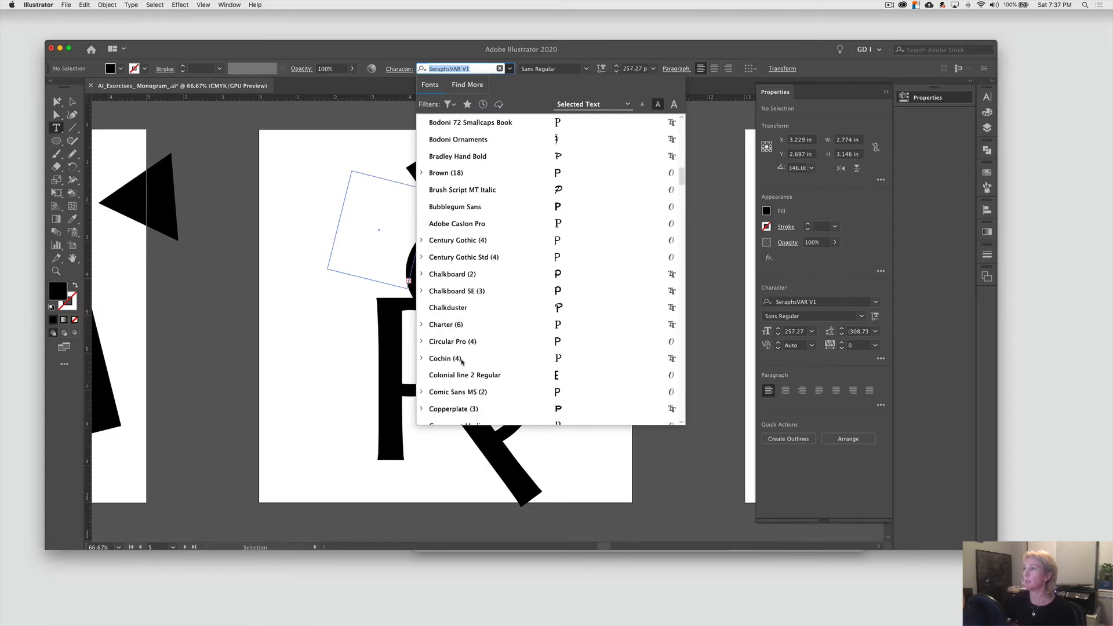
{"action": "left_click", "coordinate": [461, 358]}
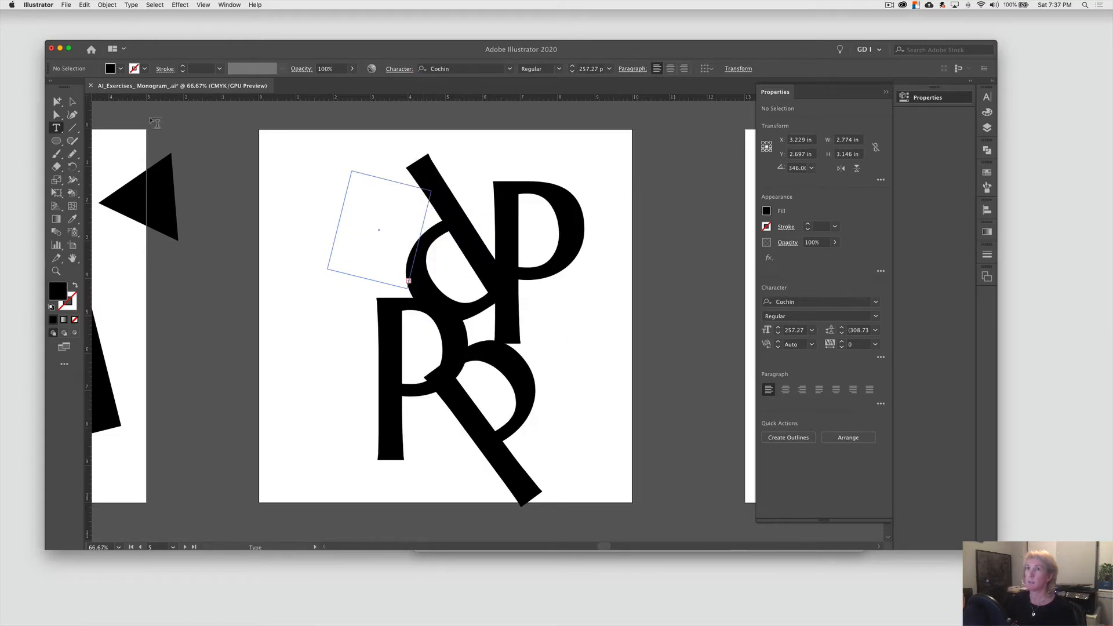
Step: Enlarge the Cochin P's tilted text box to about 9.7 by 8.9 in, with the letter left of the large upright P
{"action": "left_click", "coordinate": [72, 101]}
{"action": "left_click", "coordinate": [446, 344]}
{"action": "left_click_drag", "start_coordinate": [489, 391], "coordinate": [588, 398]}
{"action": "scroll", "coordinate": [472, 348], "scroll_direction": "up", "scroll_amount": 3}
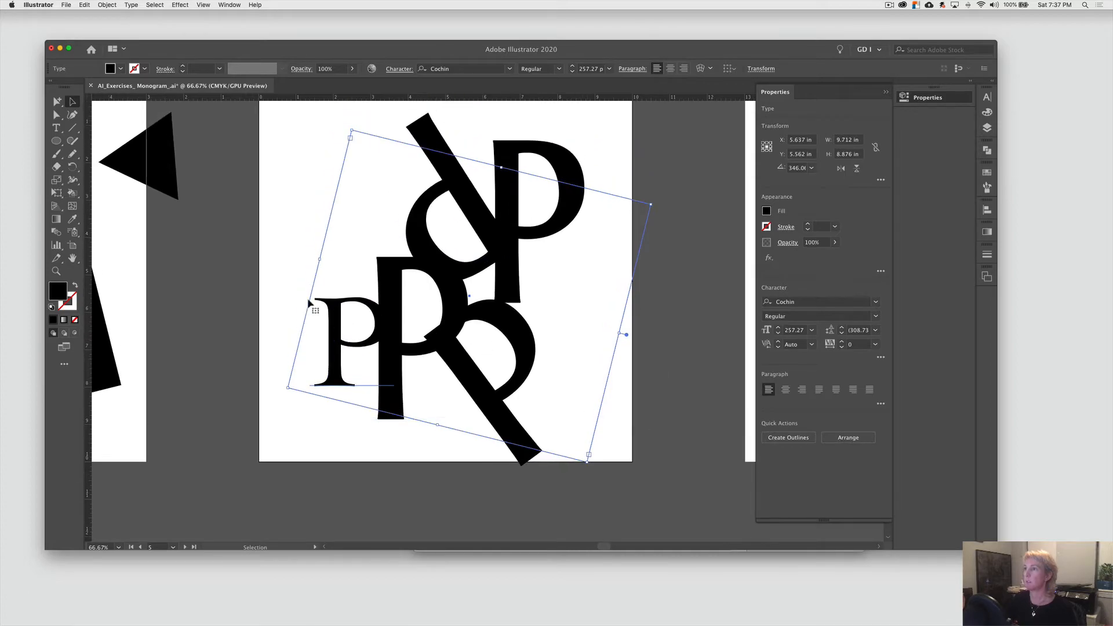
{"action": "left_click", "coordinate": [286, 175]}
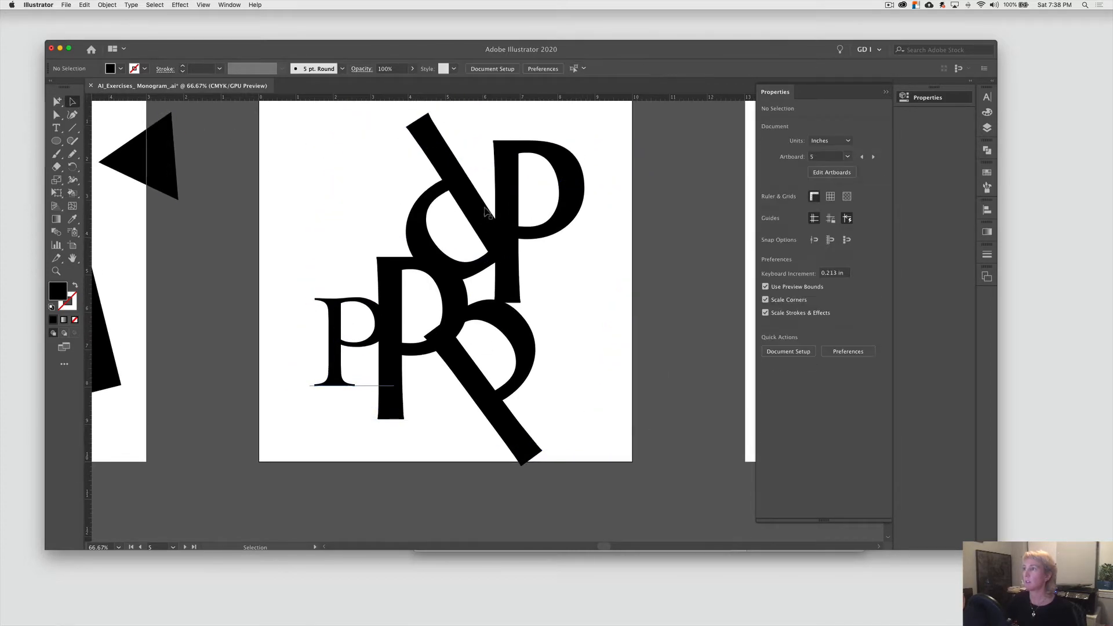
Step: Change the font of the upside-down P to Barlow Semi Condensed Black
{"action": "left_click", "coordinate": [458, 194]}
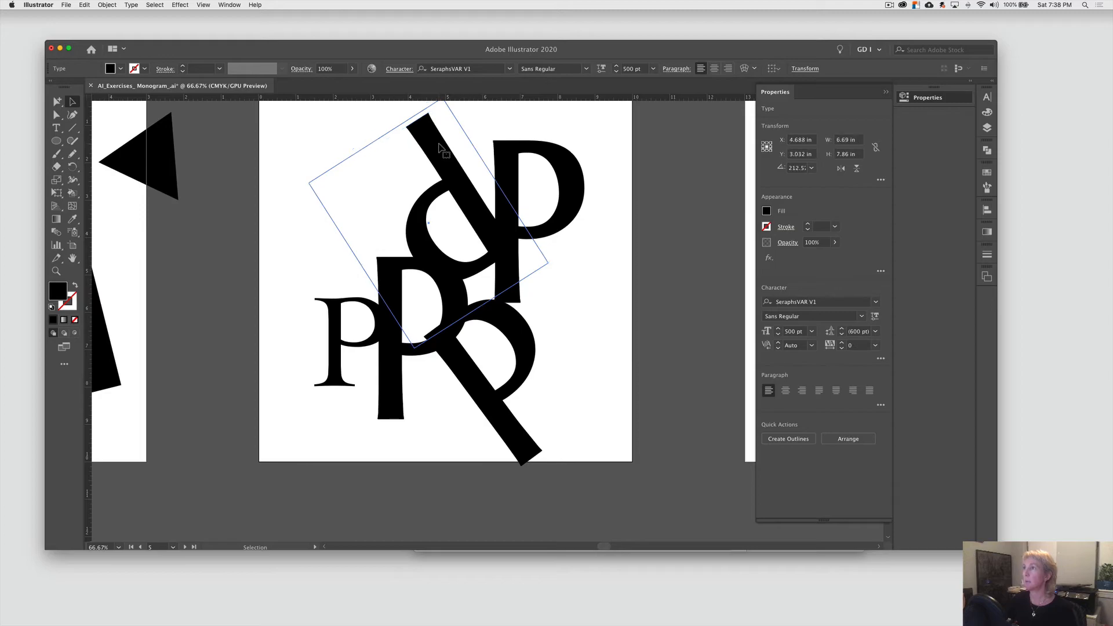
{"action": "double_click", "coordinate": [439, 148]}
{"action": "left_click", "coordinate": [508, 68]}
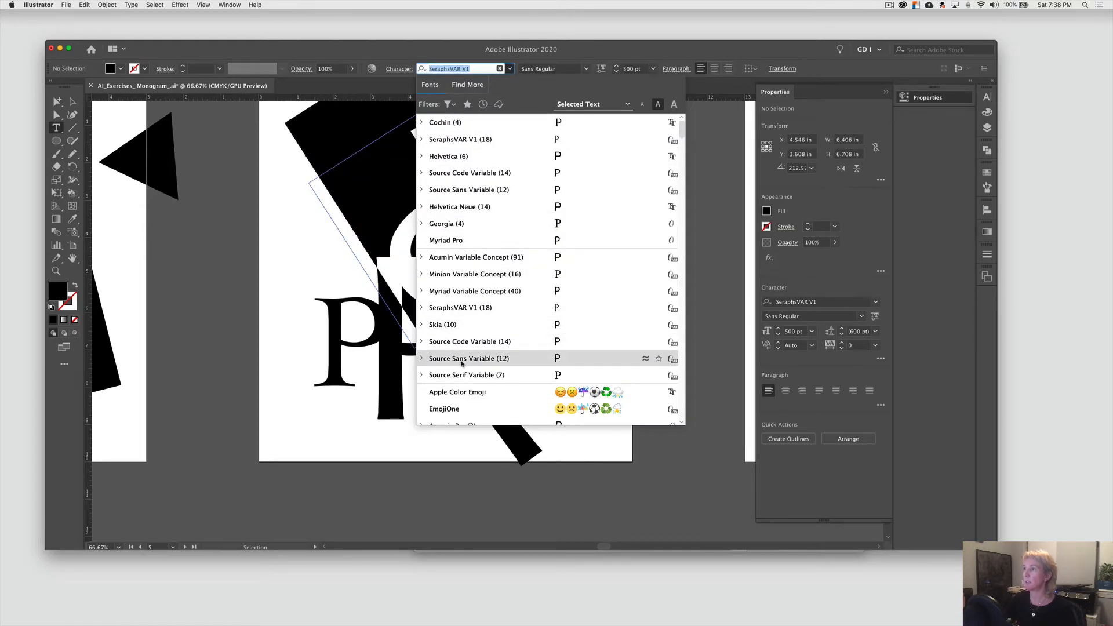
{"action": "scroll", "coordinate": [462, 364], "scroll_direction": "down", "scroll_amount": 10}
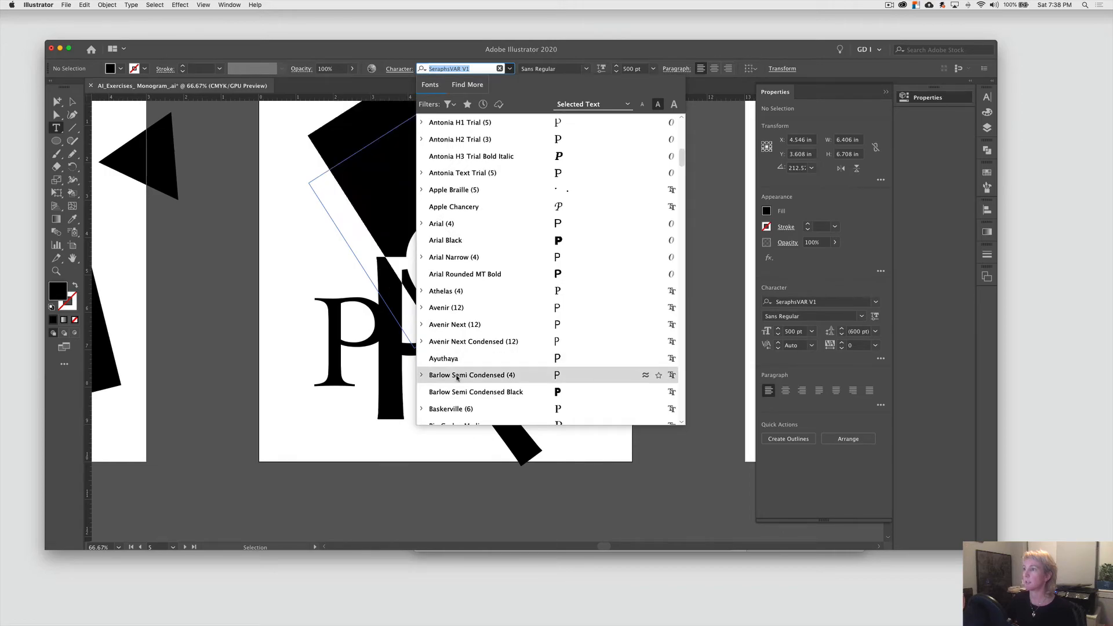
{"action": "left_click", "coordinate": [463, 391]}
Step: Shrink and rotate the bold P, and place copies of it and of the Cochin P on the artboard
{"action": "left_click", "coordinate": [72, 102]}
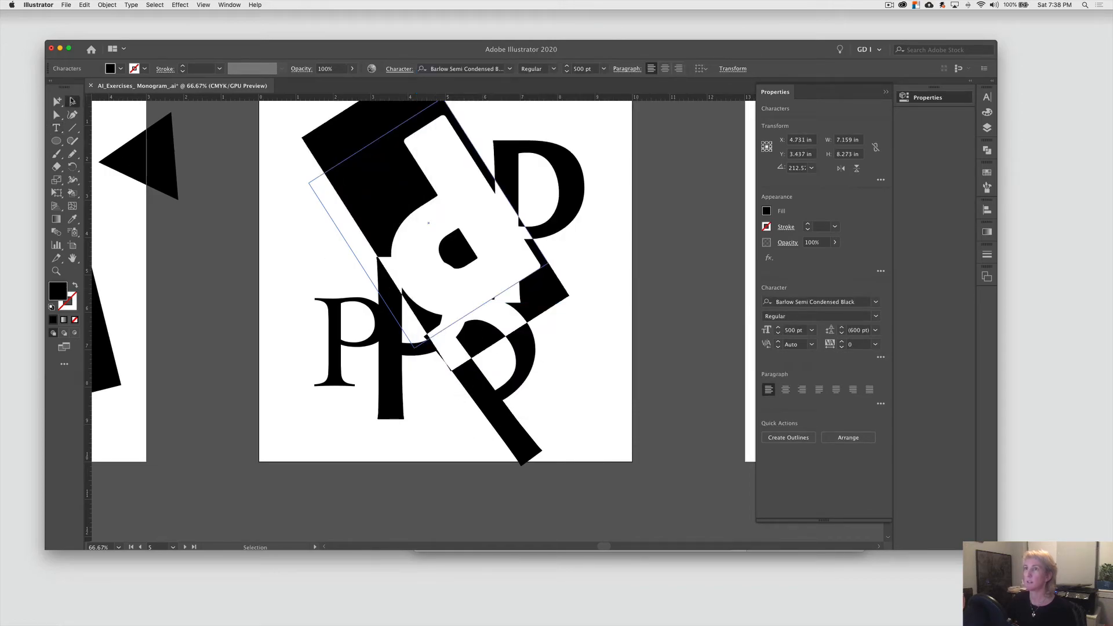
{"action": "left_click", "coordinate": [191, 139]}
{"action": "mouse_move", "coordinate": [482, 217]}
{"action": "left_mouse_down"}
{"action": "mouse_move", "coordinate": [466, 202]}
{"action": "mouse_move", "coordinate": [464, 216]}
{"action": "left_mouse_up"}
{"action": "left_click_drag", "start_coordinate": [443, 122], "coordinate": [420, 75]}
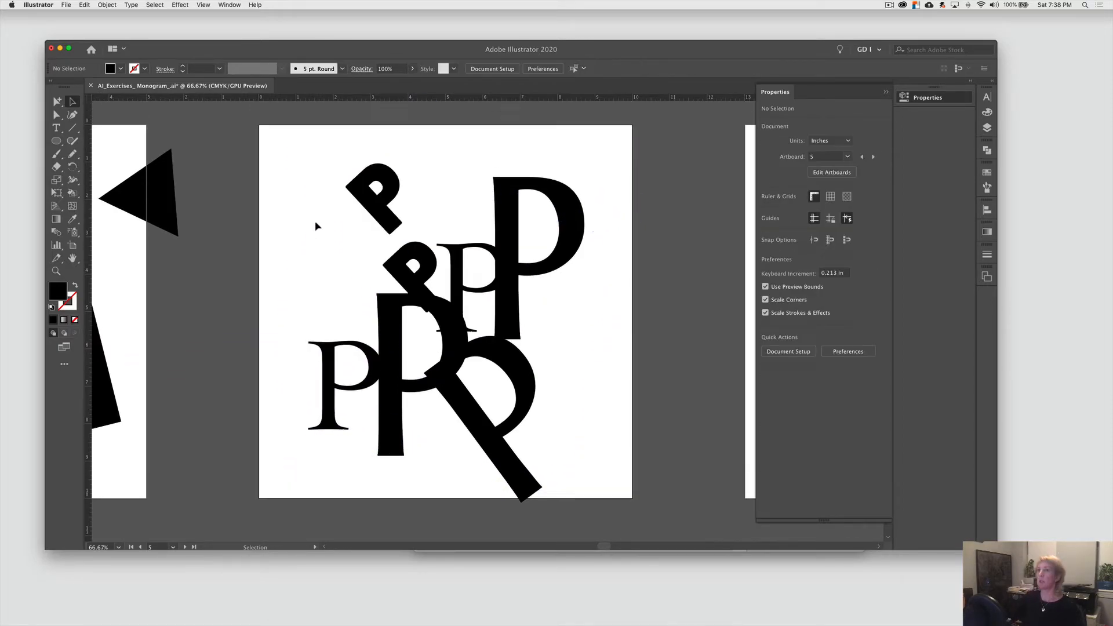
Step: Replace the letter in the Cochin P copy beside the tall upright P with R
{"action": "scroll", "coordinate": [359, 229], "scroll_direction": "up", "scroll_amount": 3}
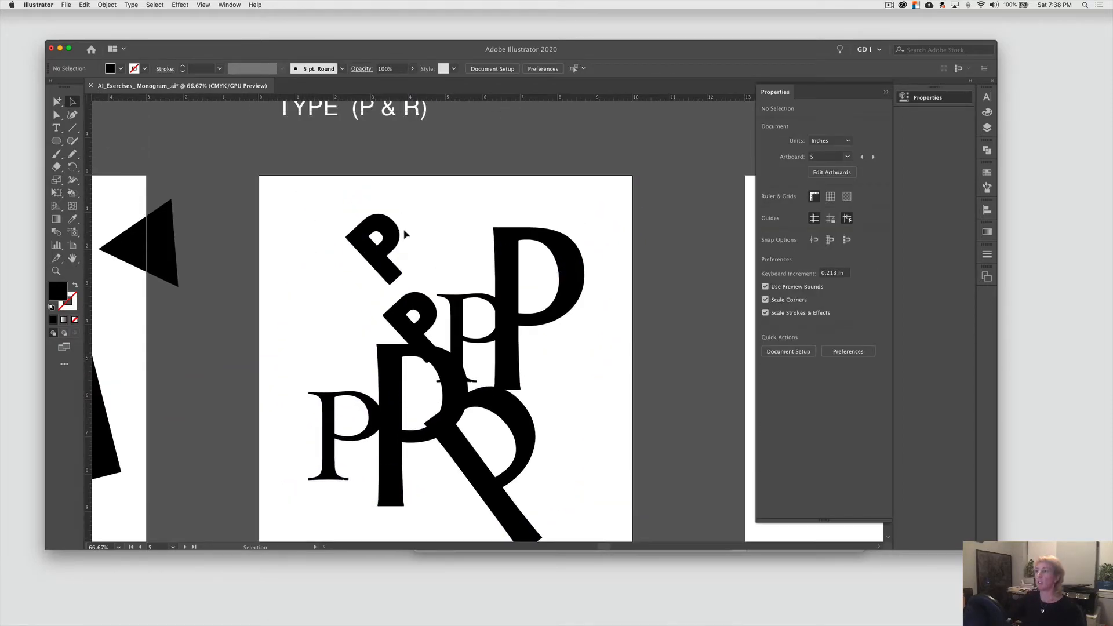
{"action": "key", "text": "t"}
{"action": "left_click", "coordinate": [504, 283]}
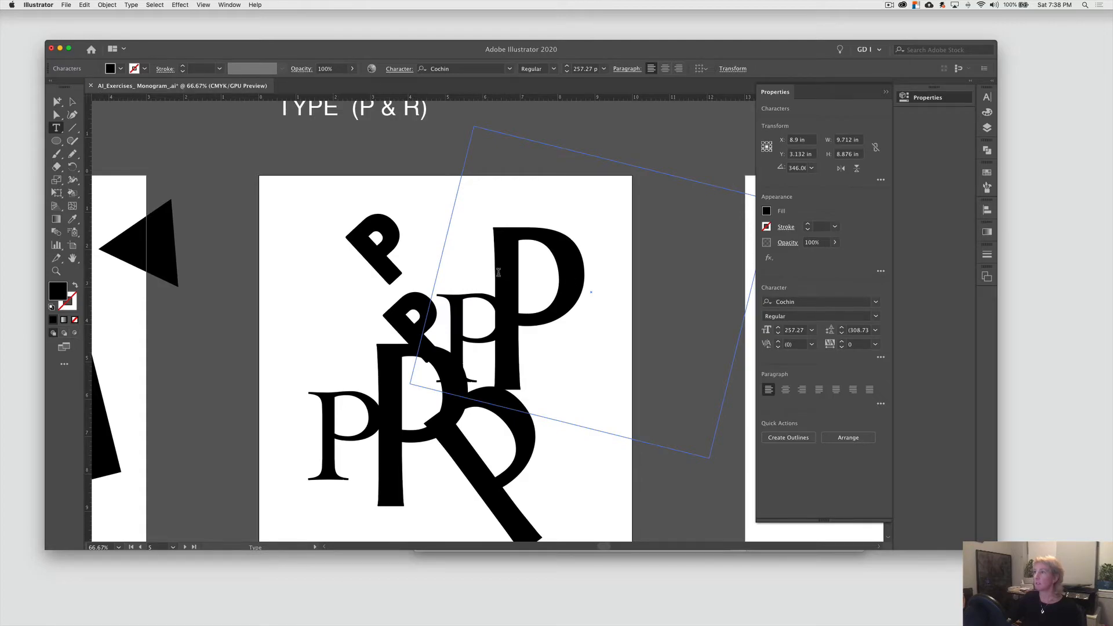
{"action": "double_click", "coordinate": [438, 277]}
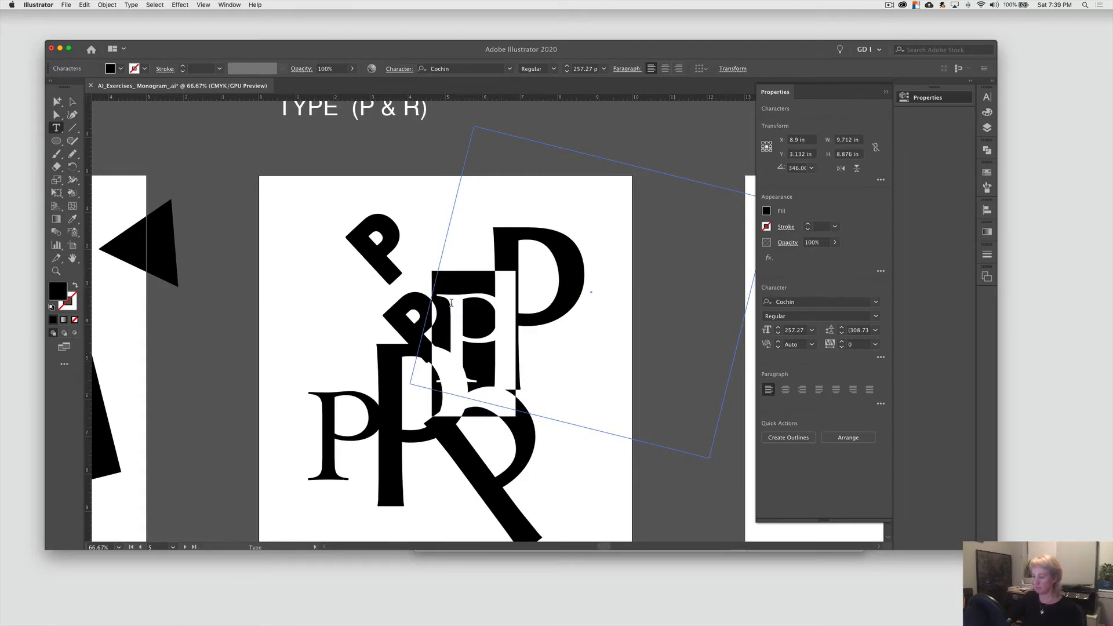
{"action": "type", "text": "RRR"}
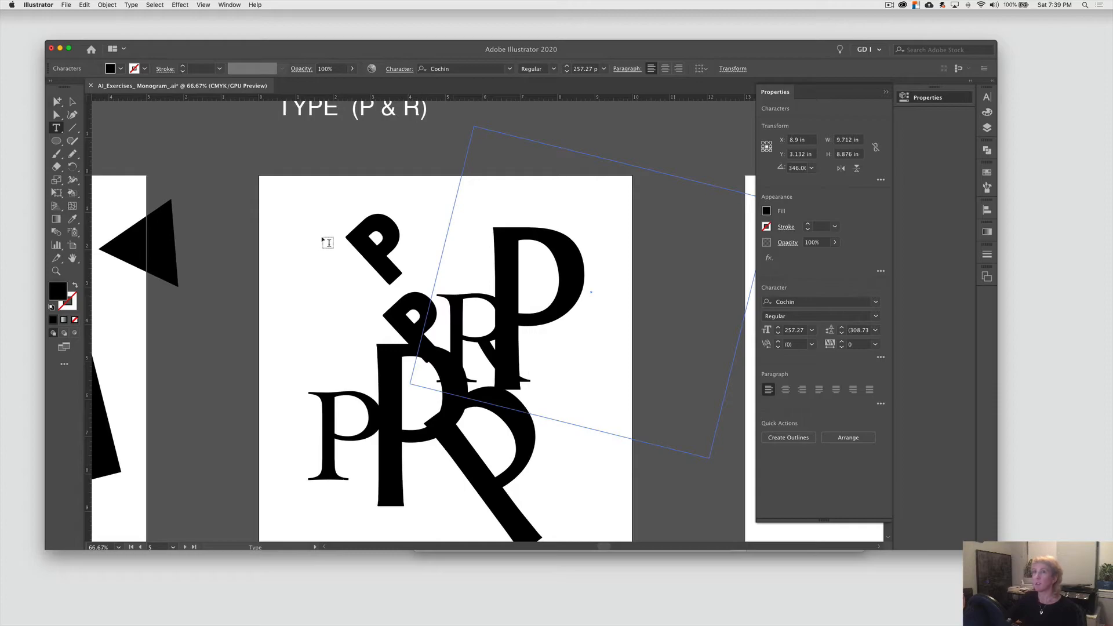
{"action": "key", "text": "Escape"}
Step: Move the Cochin R slightly up and left, between the small bold P and the tall P
{"action": "left_click_drag", "start_coordinate": [405, 259], "coordinate": [349, 298]}
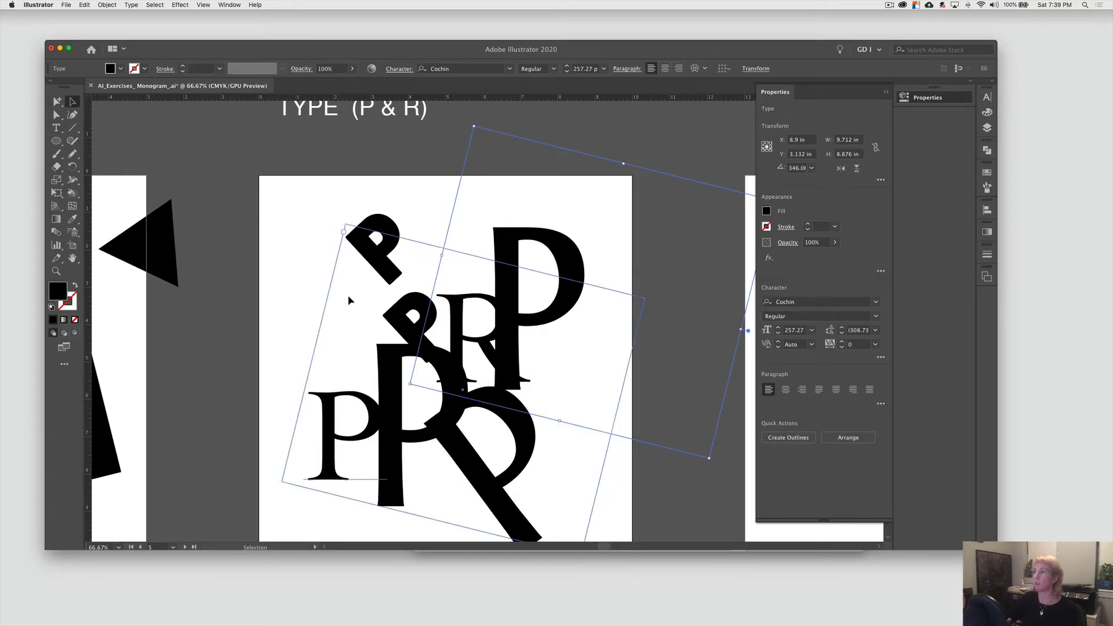
{"action": "left_click_drag", "start_coordinate": [462, 305], "coordinate": [453, 284]}
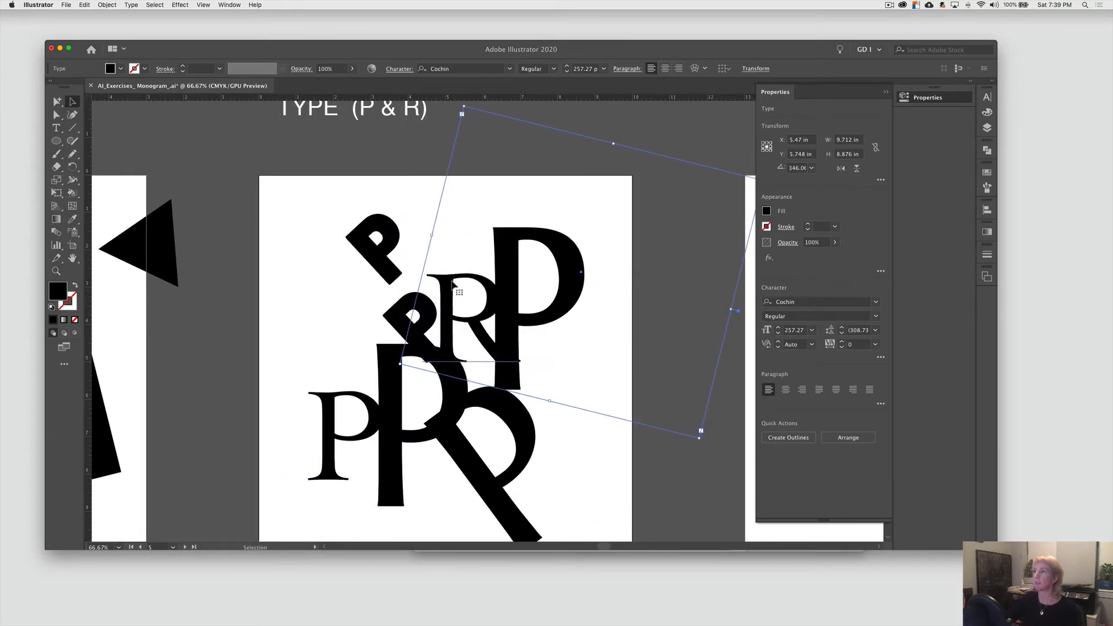
{"action": "left_click", "coordinate": [275, 226]}
Step: Swap fill and stroke on the diagonal P, Cochin P, R and upper small bold P to turn them into 1 pt outlines
{"action": "key", "text": "super+minus"}
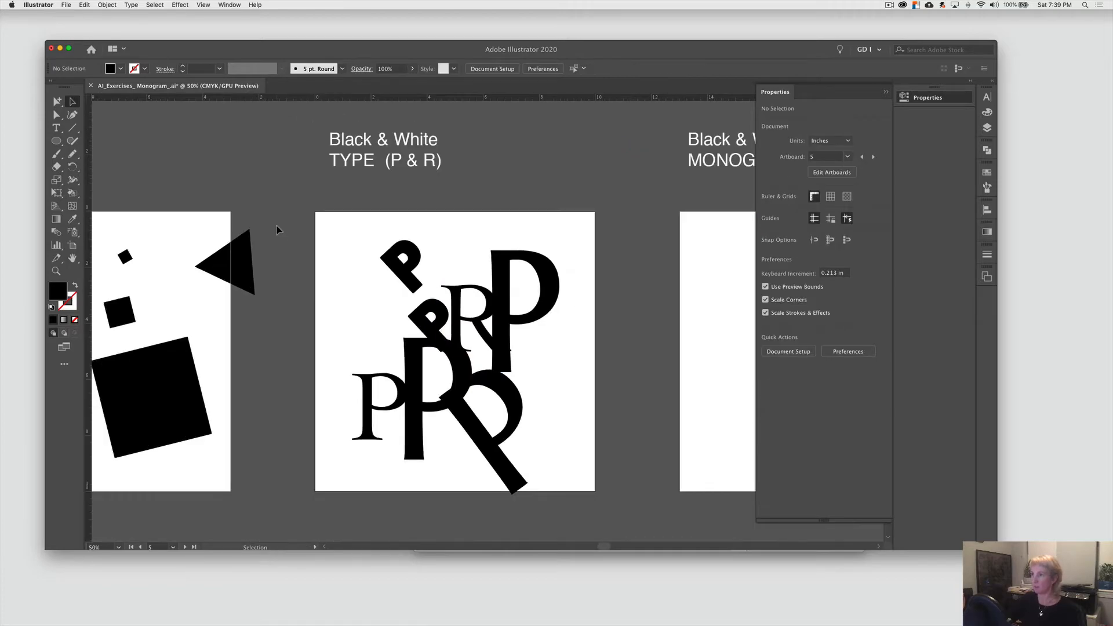
{"action": "left_click_drag", "start_coordinate": [242, 298], "coordinate": [640, 258]}
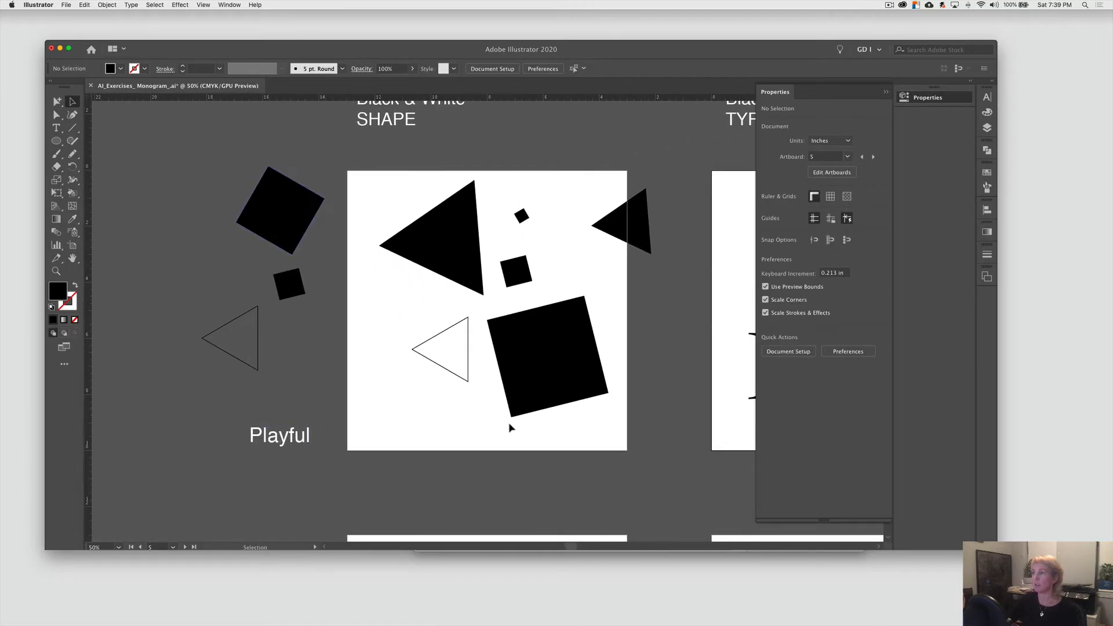
{"action": "left_click_drag", "start_coordinate": [478, 442], "coordinate": [30, 386]}
{"action": "left_click", "coordinate": [451, 346]}
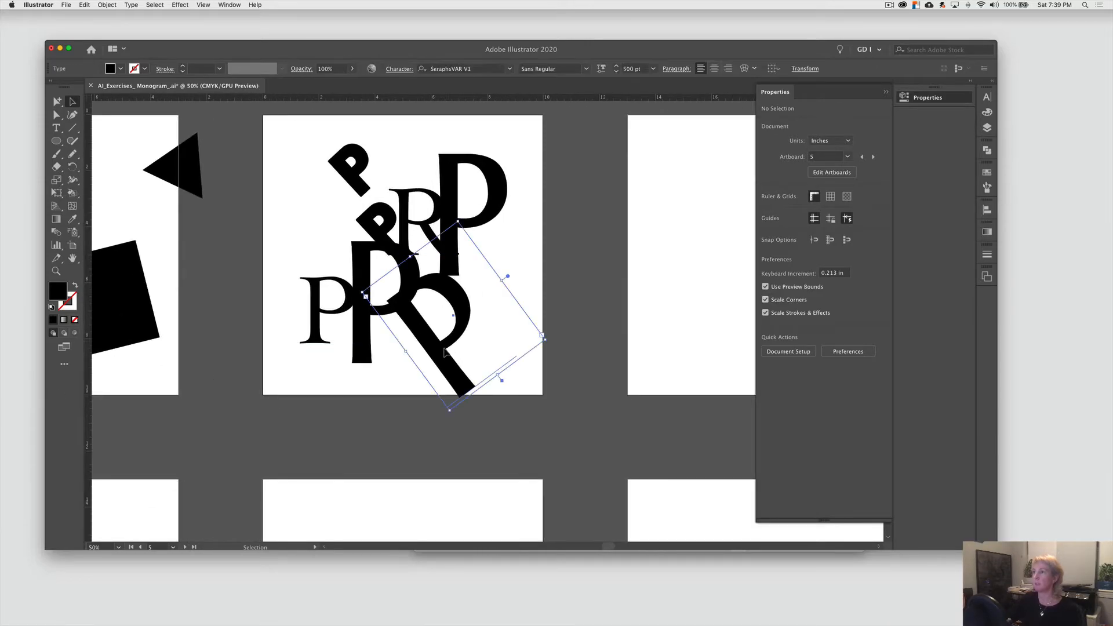
{"action": "left_click", "coordinate": [74, 286]}
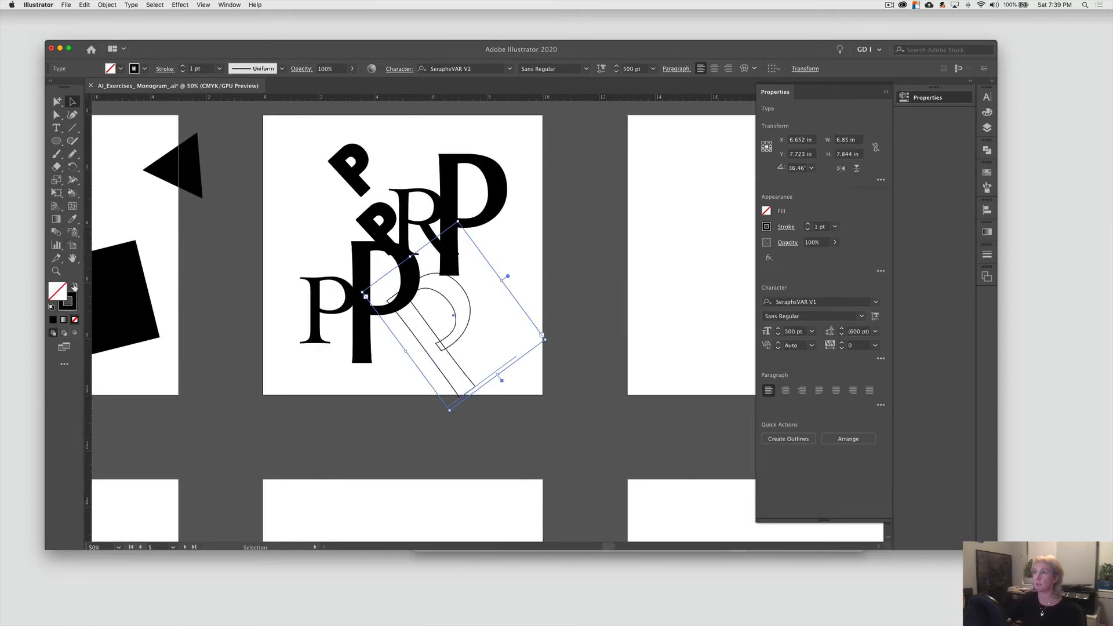
{"action": "left_click", "coordinate": [369, 340]}
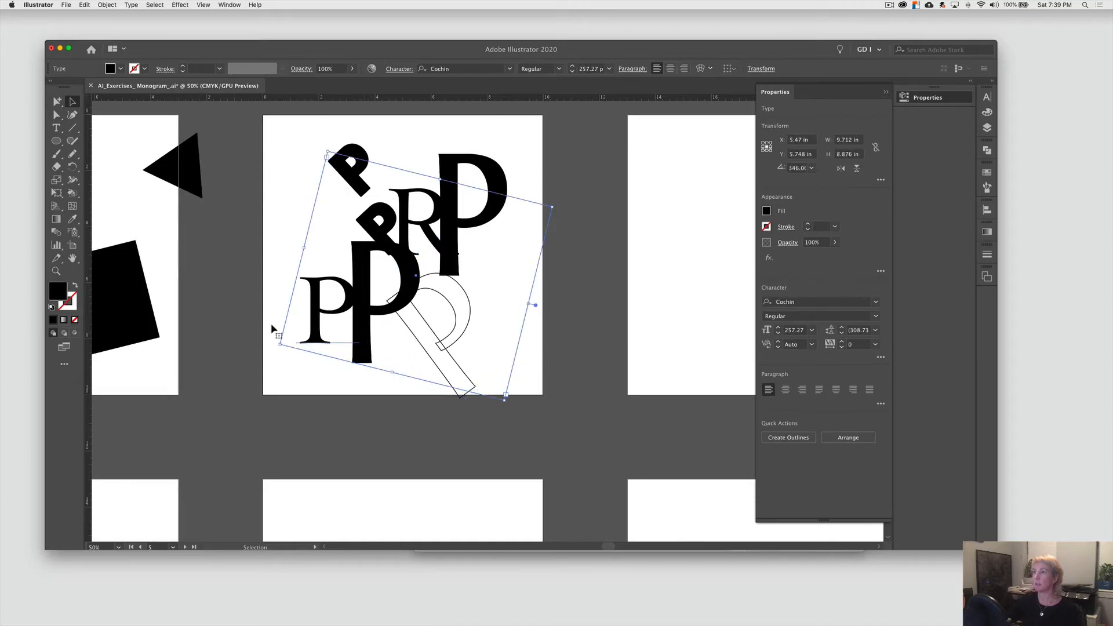
{"action": "left_click", "coordinate": [75, 286]}
{"action": "left_click", "coordinate": [438, 318]}
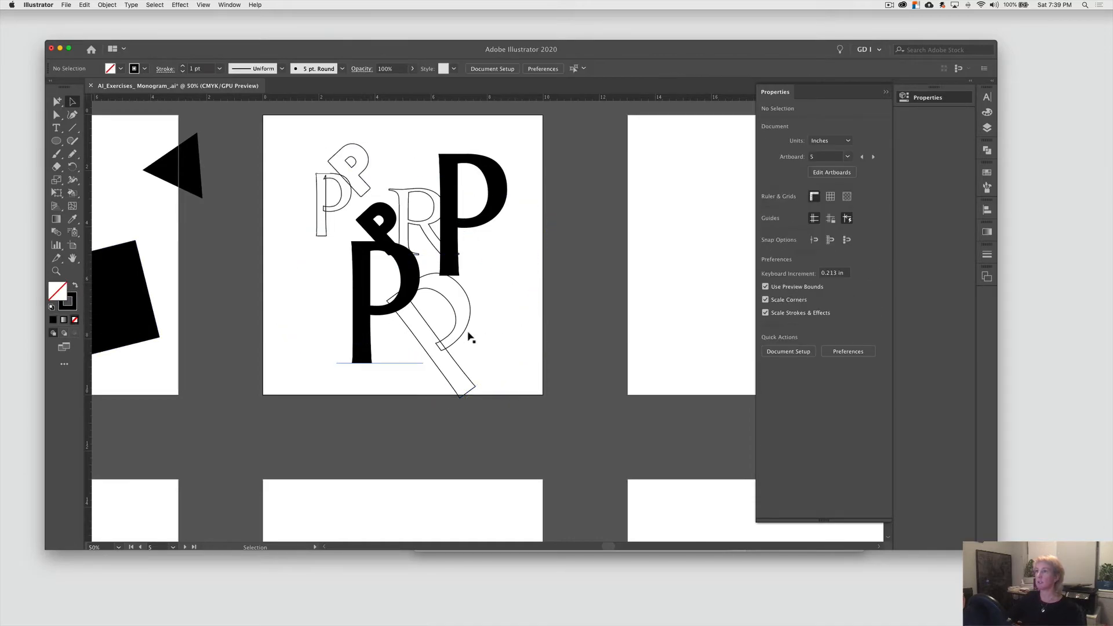
Step: Create a text box about 8.7 in square on the blank TYPE artboard beside the black circles
{"action": "scroll", "coordinate": [516, 302], "scroll_direction": "down", "scroll_amount": 2}
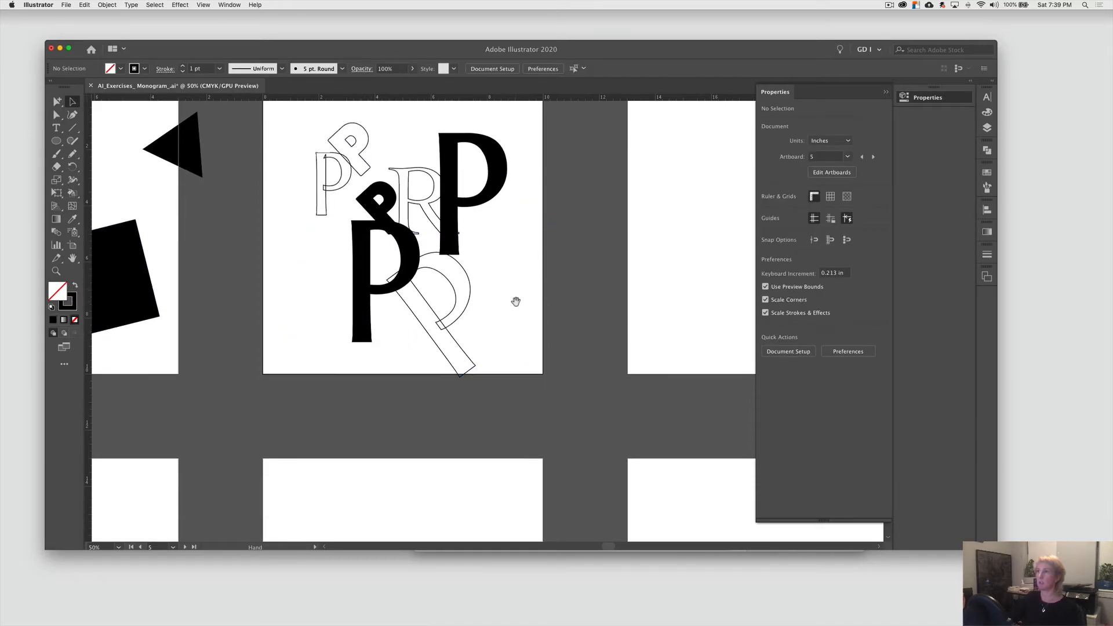
{"action": "scroll", "coordinate": [516, 302], "scroll_direction": "down", "scroll_amount": 10}
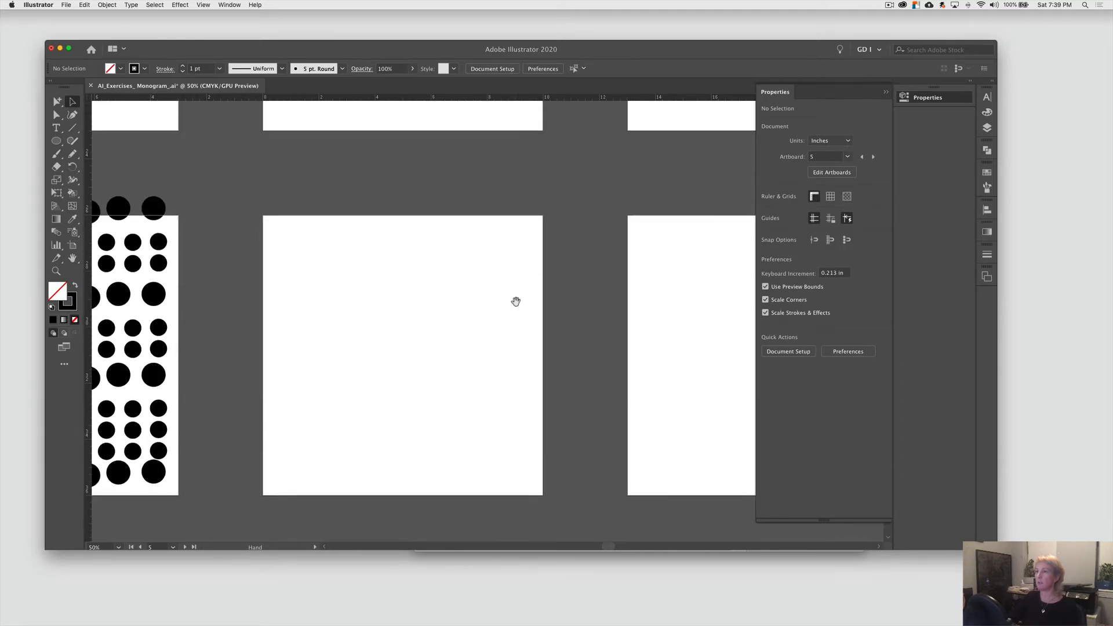
{"action": "scroll", "coordinate": [398, 300], "scroll_direction": "left", "scroll_amount": 3}
{"action": "left_click", "coordinate": [56, 129]}
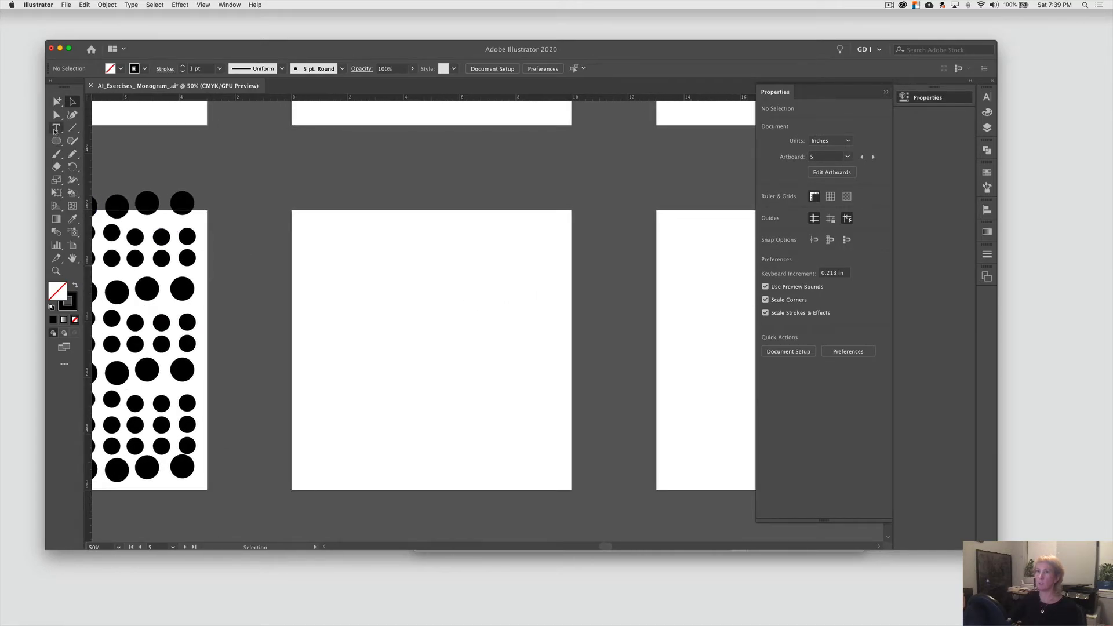
{"action": "left_click_drag", "start_coordinate": [307, 226], "coordinate": [551, 467]}
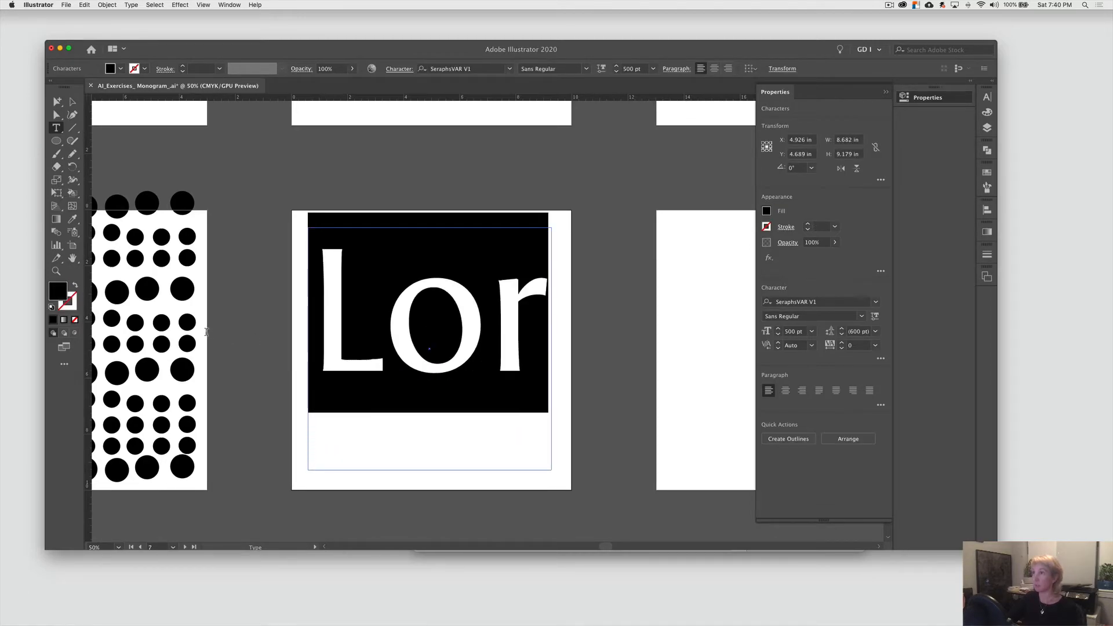
Step: Set the placeholder text to 9 pt and replace it with a continuous run of repeated letter Ps
{"action": "left_click", "coordinate": [654, 70]}
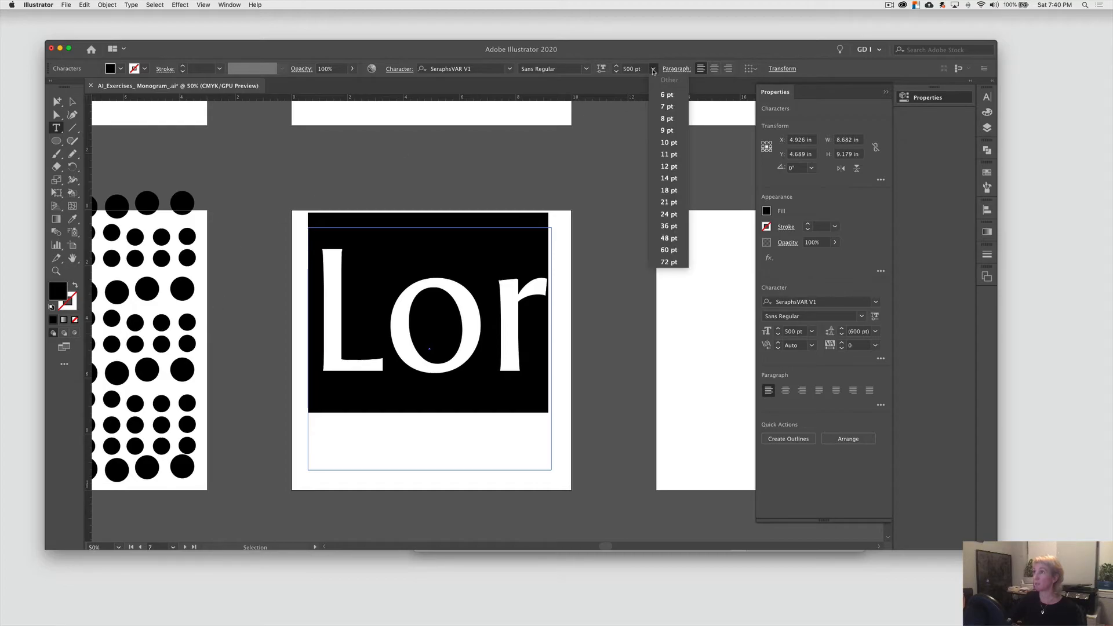
{"action": "left_click", "coordinate": [663, 142]}
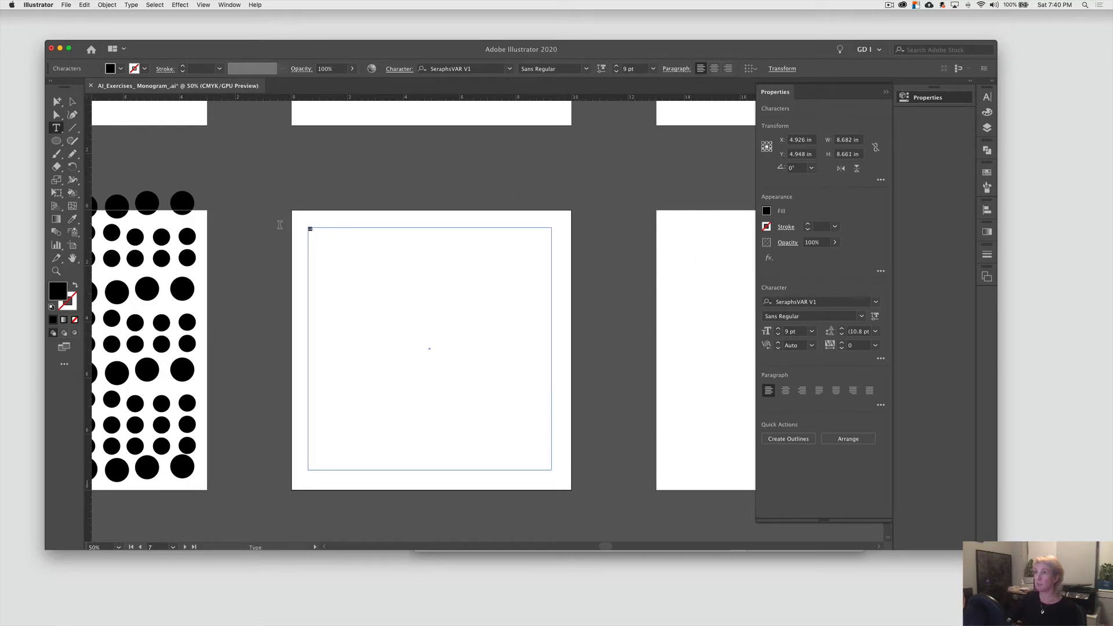
{"action": "type", "text": "M"}
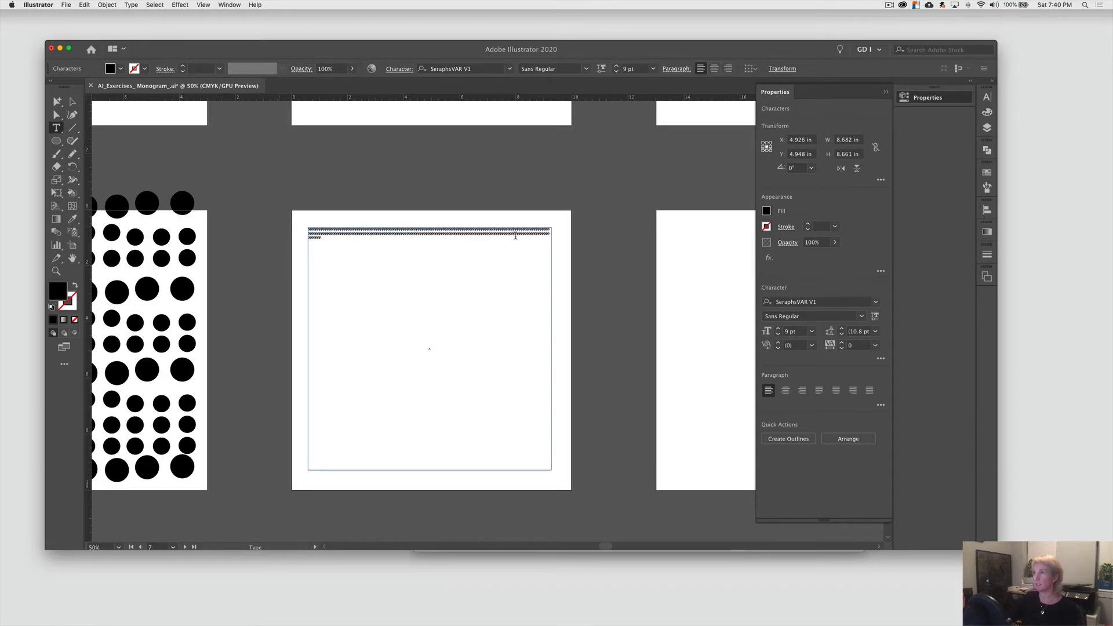
{"action": "key", "text": "Escape"}
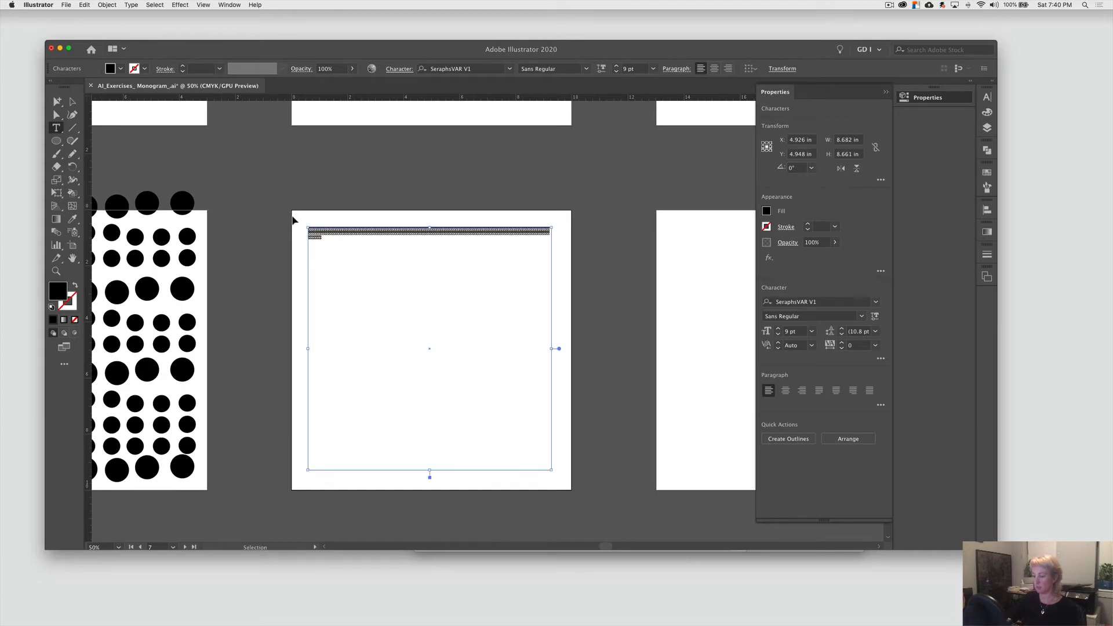
Step: Paste the run of letters repeatedly at the end of the text to fill the text box with rows
{"action": "left_click", "coordinate": [318, 236]}
{"action": "left_click", "coordinate": [325, 238]}
{"action": "key", "text": "super+v"}
{"action": "key", "text": "super+v"}
{"action": "key", "text": "super+v"}
{"action": "key", "text": "super+v"}
{"action": "key", "text": "super+v"}
{"action": "key", "text": "super+v"}
{"action": "key", "text": "super+v"}
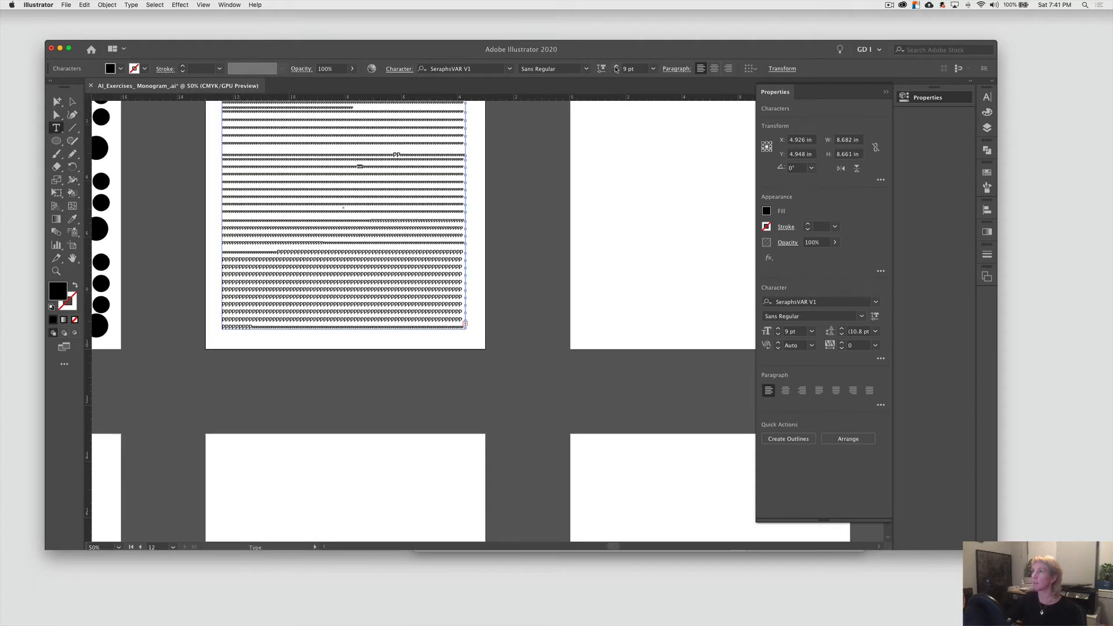
Step: Increase the font size of the few selected letters in a middle row of the text block
{"action": "left_click", "coordinate": [616, 67]}
{"action": "left_click", "coordinate": [616, 67]}
{"action": "left_click", "coordinate": [616, 67]}
{"action": "left_click", "coordinate": [444, 181]}
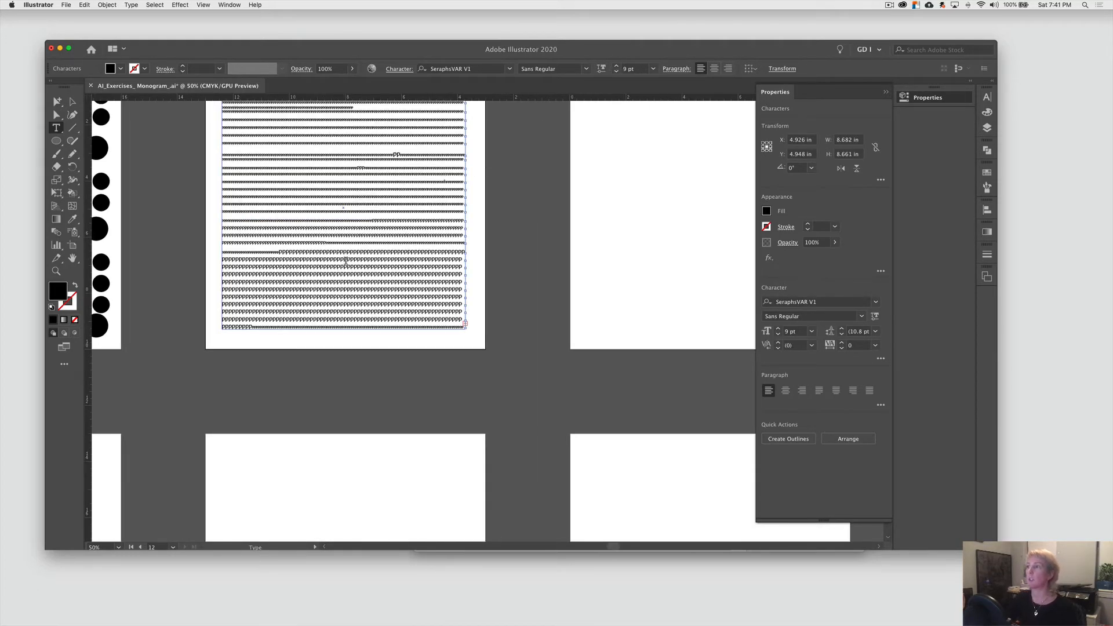
Step: Delete a stretch of 16 pt Ps spanning two rows in the lower part of the text block
{"action": "scroll", "coordinate": [344, 259], "scroll_direction": "up", "scroll_amount": 2}
{"action": "left_click_drag", "start_coordinate": [385, 319], "coordinate": [352, 313]}
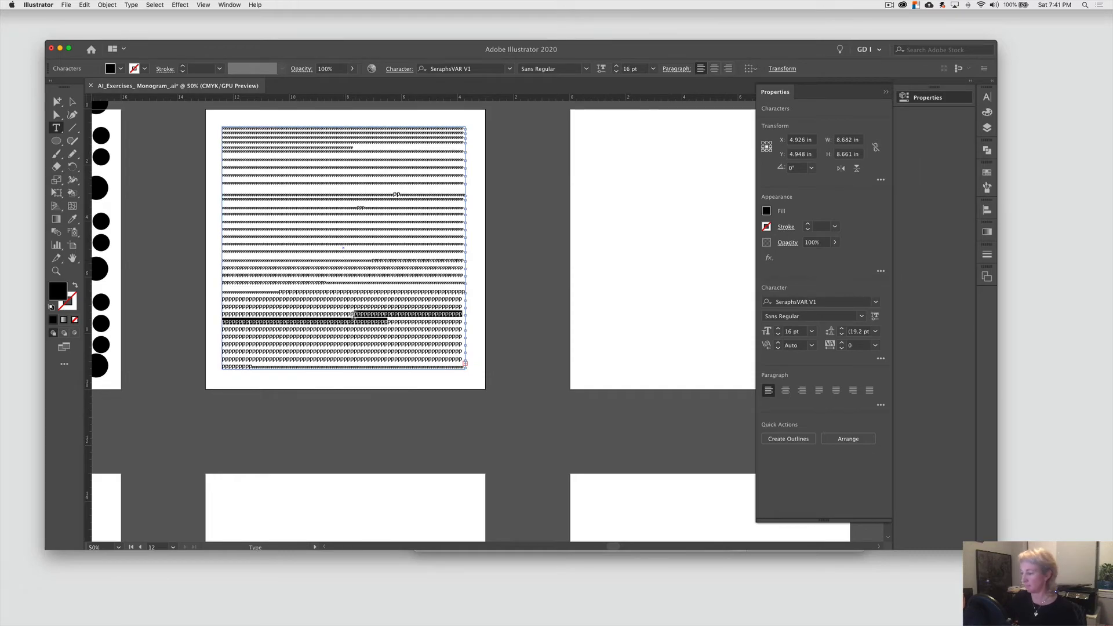
{"action": "key", "text": "BackSpace"}
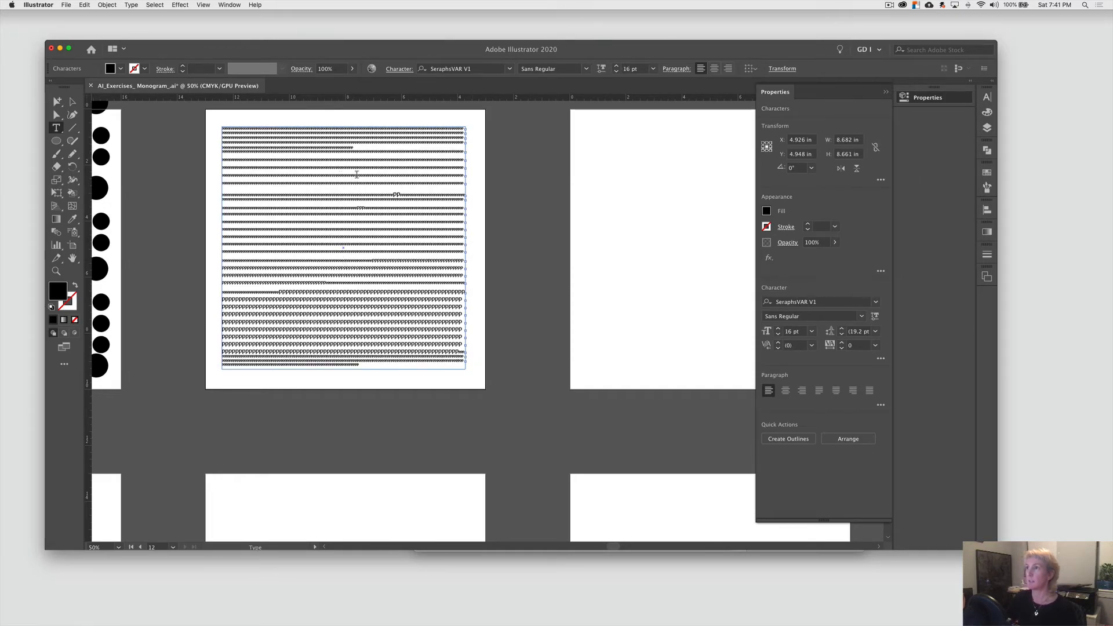
Step: Draw a text area about 7.6 by 7.7 in on the top monogram artboard and replace its placeholder text with KL
{"action": "left_click", "coordinate": [72, 103]}
{"action": "left_click", "coordinate": [183, 144]}
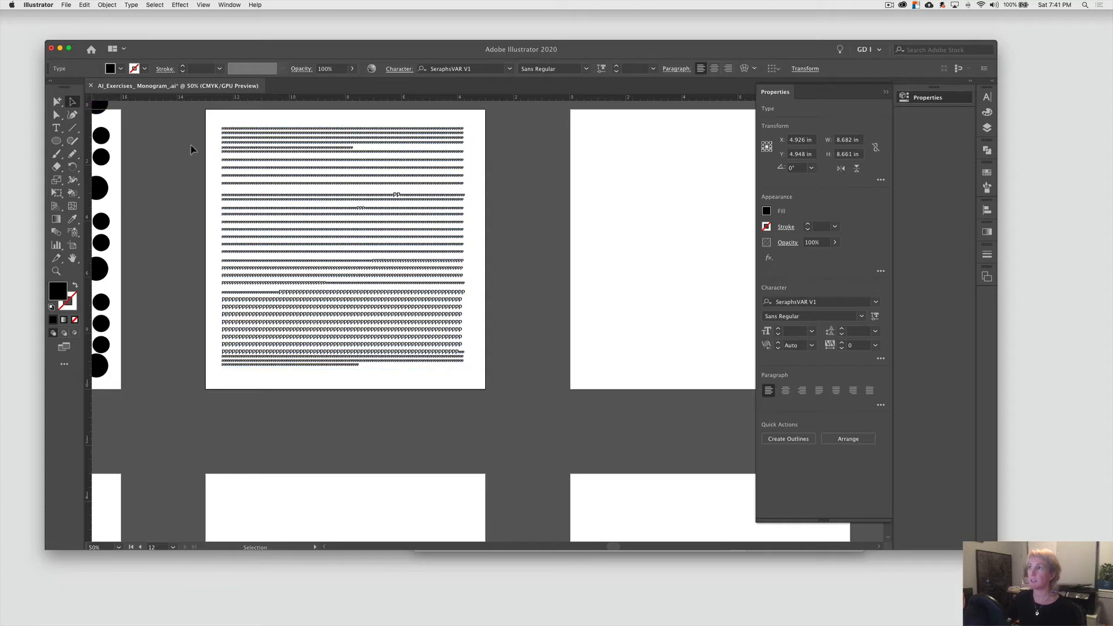
{"action": "left_click_drag", "start_coordinate": [448, 260], "coordinate": [242, 297]}
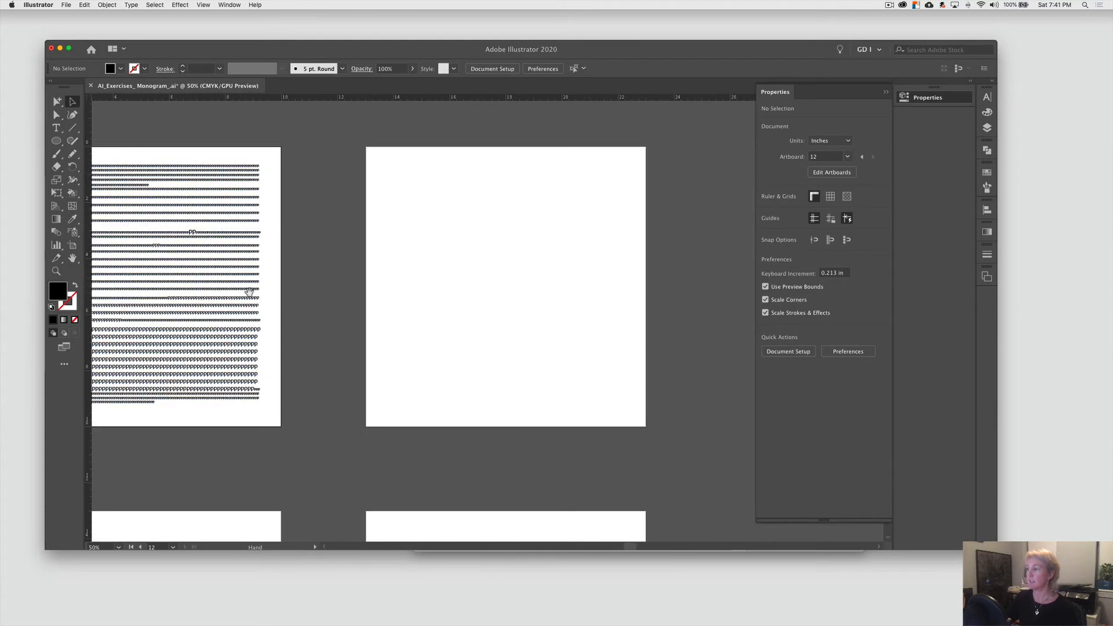
{"action": "key", "text": "super+minus"}
{"action": "key", "text": "super+minus"}
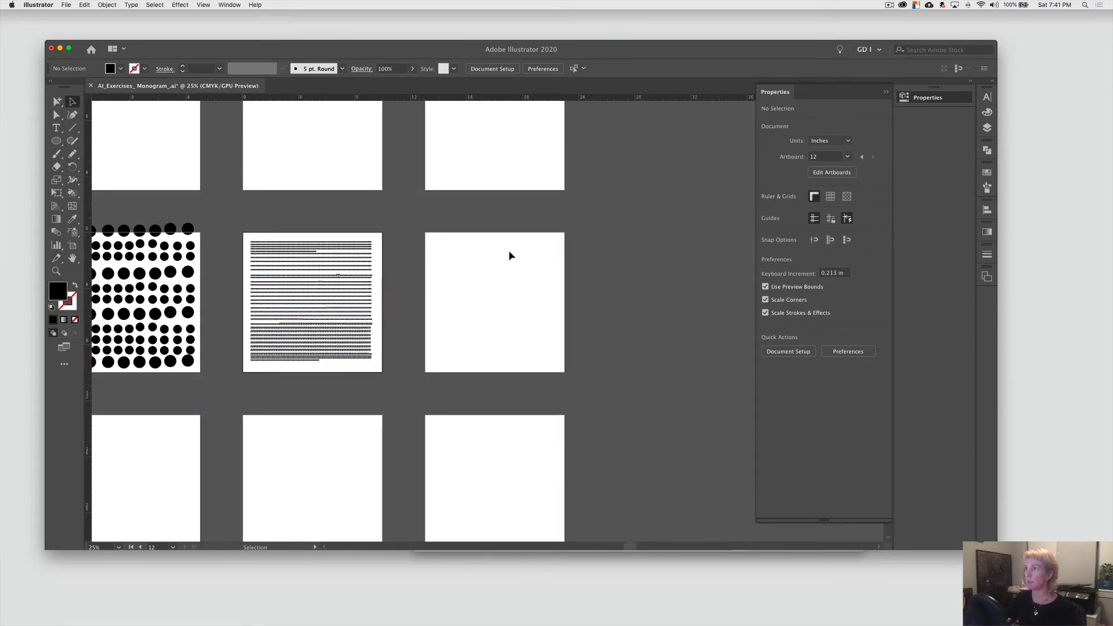
{"action": "left_click", "coordinate": [502, 281], "text": "super"}
{"action": "left_click", "coordinate": [483, 289], "text": "super"}
{"action": "left_click_drag", "start_coordinate": [461, 317], "coordinate": [448, 268]}
{"action": "key", "text": "t"}
{"action": "left_click_drag", "start_coordinate": [361, 243], "coordinate": [575, 432]}
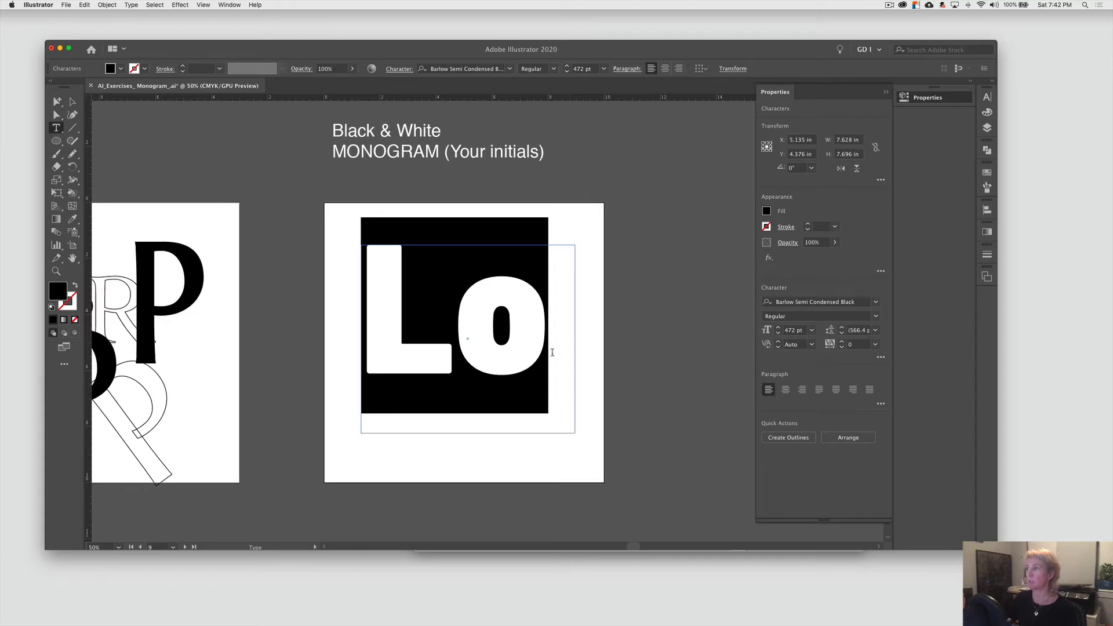
{"action": "type", "text": "KL"}
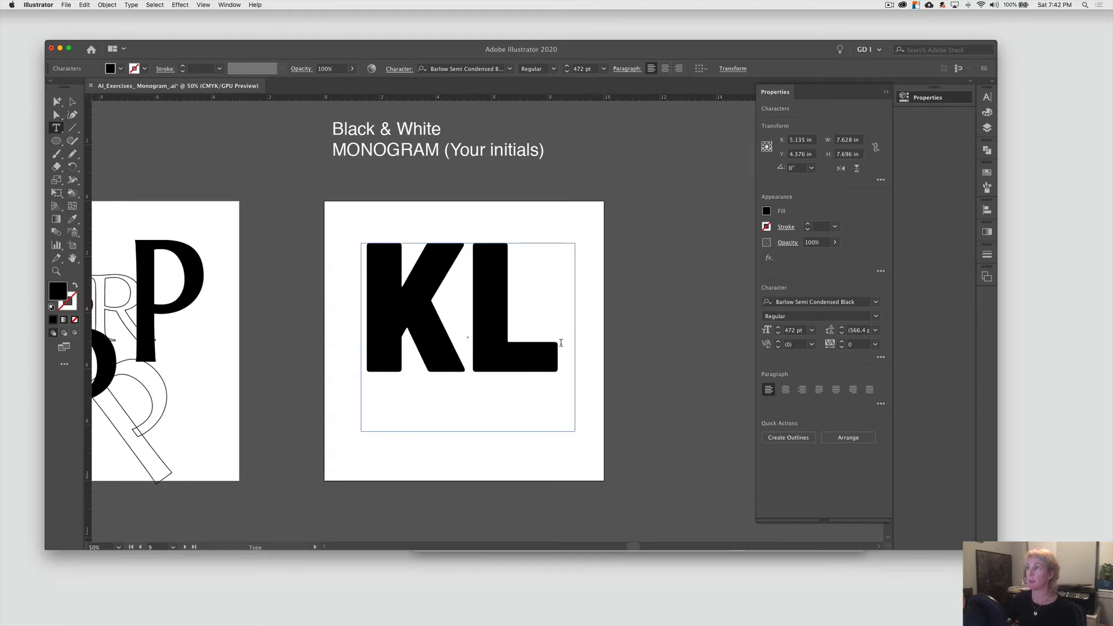
Step: Convert the KL text to outlines and ungroup the letters into separate shapes
{"action": "left_click", "coordinate": [73, 102]}
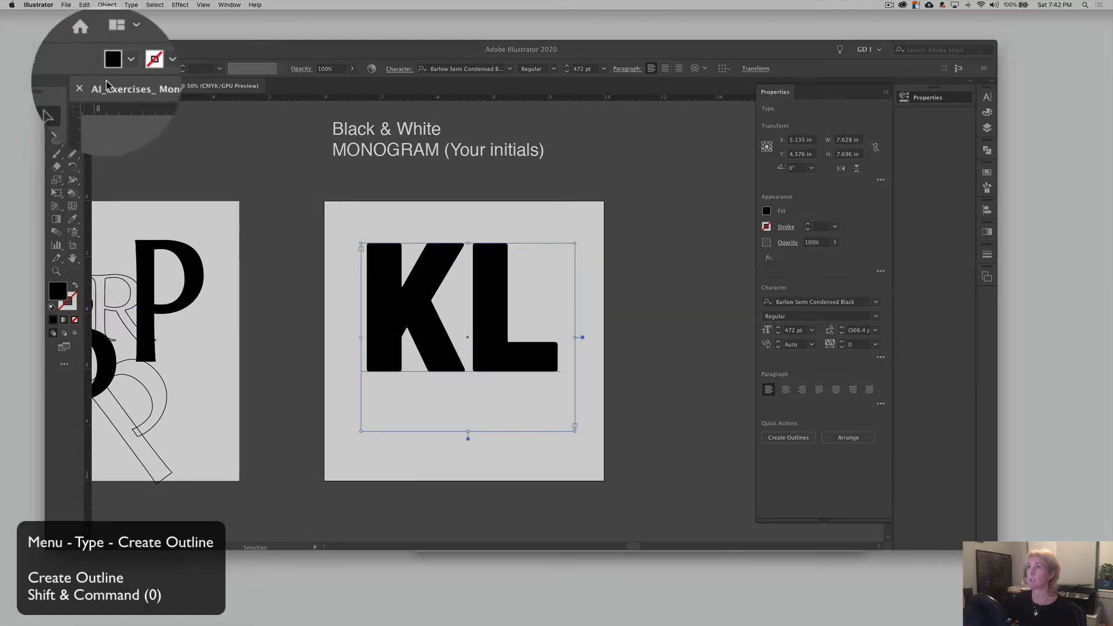
{"action": "left_click", "coordinate": [131, 4]}
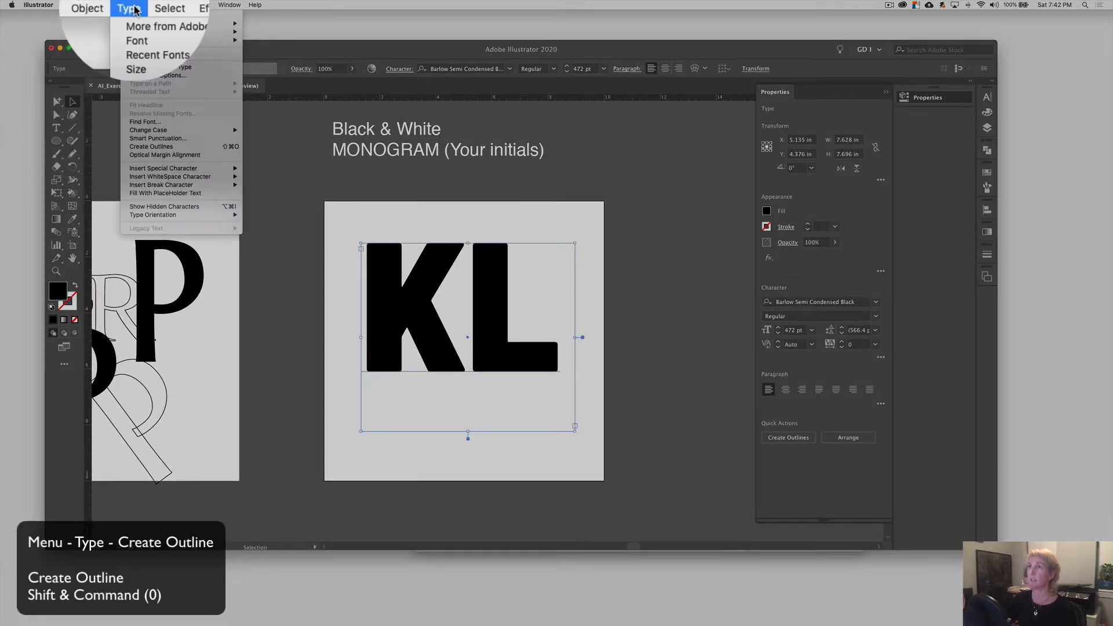
{"action": "left_click", "coordinate": [152, 146]}
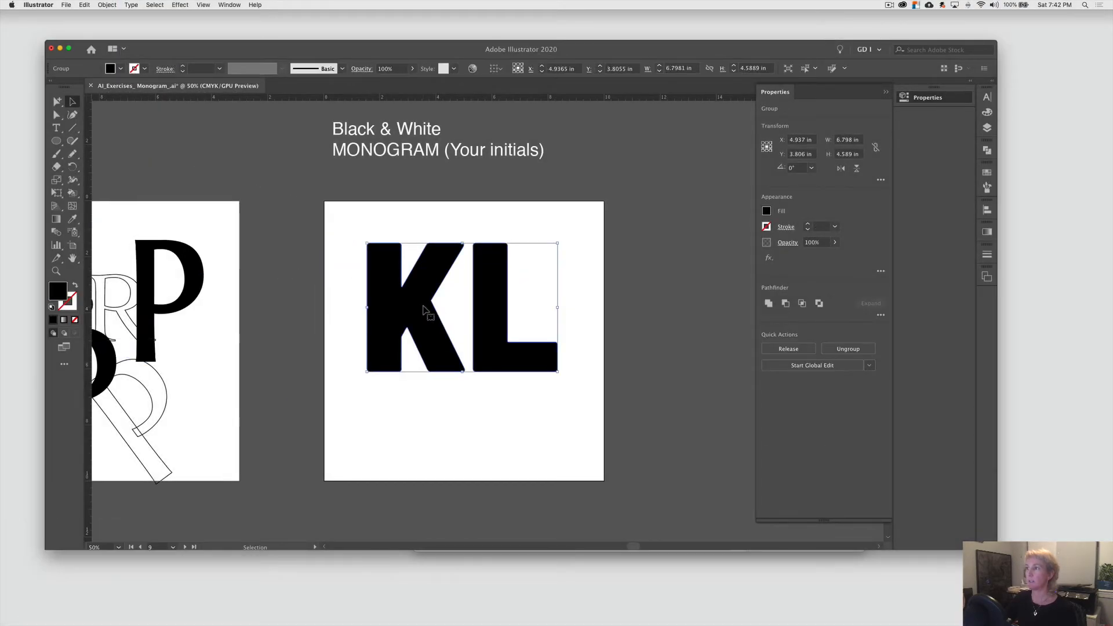
{"action": "key", "text": "super+8"}
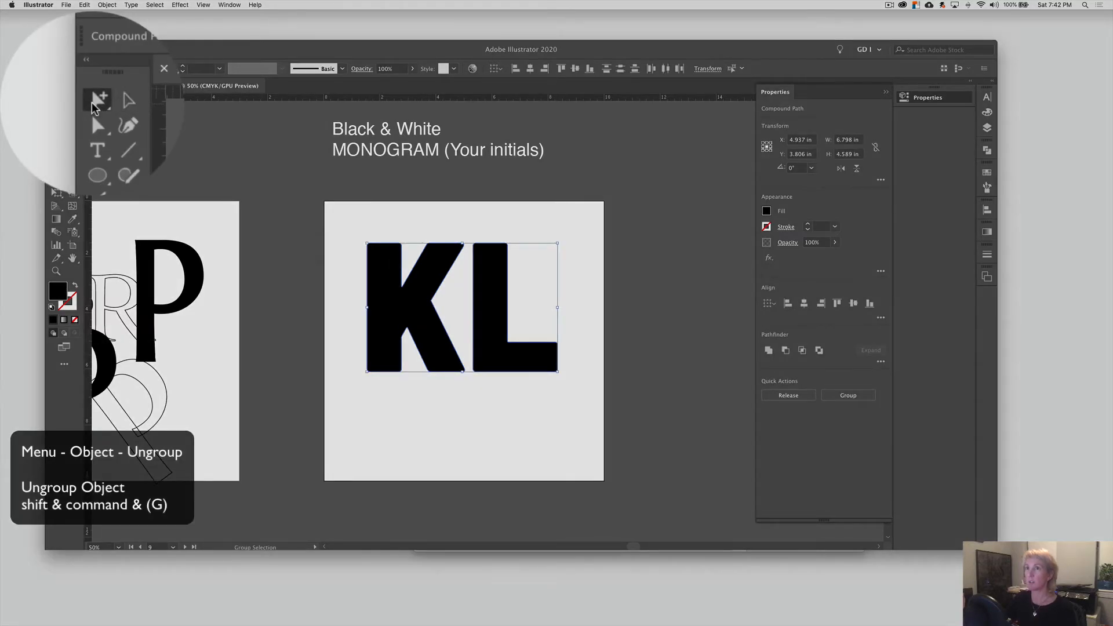
Step: Reposition the outlined letters so the K sits lower and slightly overlaps the lower part of the L
{"action": "left_click", "coordinate": [57, 102]}
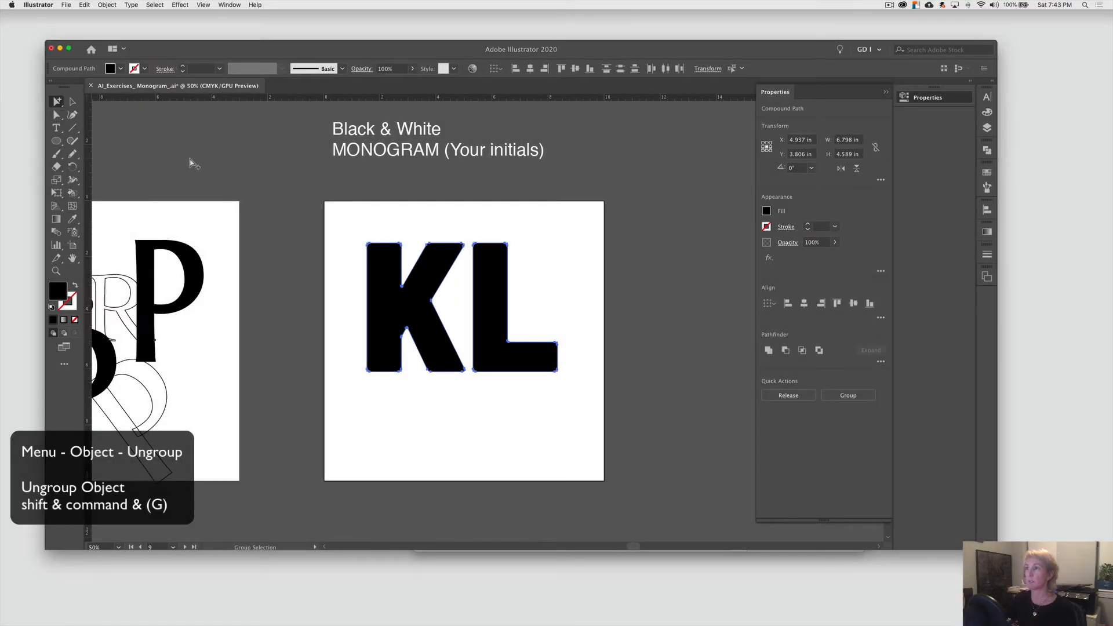
{"action": "left_click", "coordinate": [392, 285]}
{"action": "left_click_drag", "start_coordinate": [395, 286], "coordinate": [427, 388]}
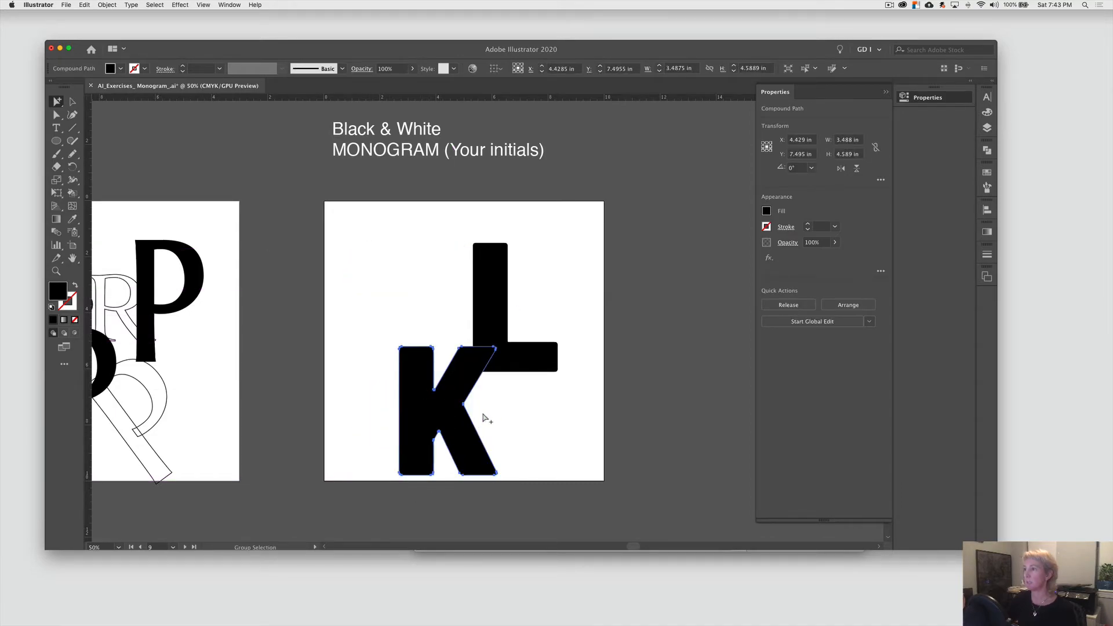
{"action": "left_click_drag", "start_coordinate": [461, 394], "coordinate": [453, 358]}
{"action": "left_click_drag", "start_coordinate": [529, 363], "coordinate": [528, 497]}
{"action": "left_click_drag", "start_coordinate": [489, 413], "coordinate": [483, 282]}
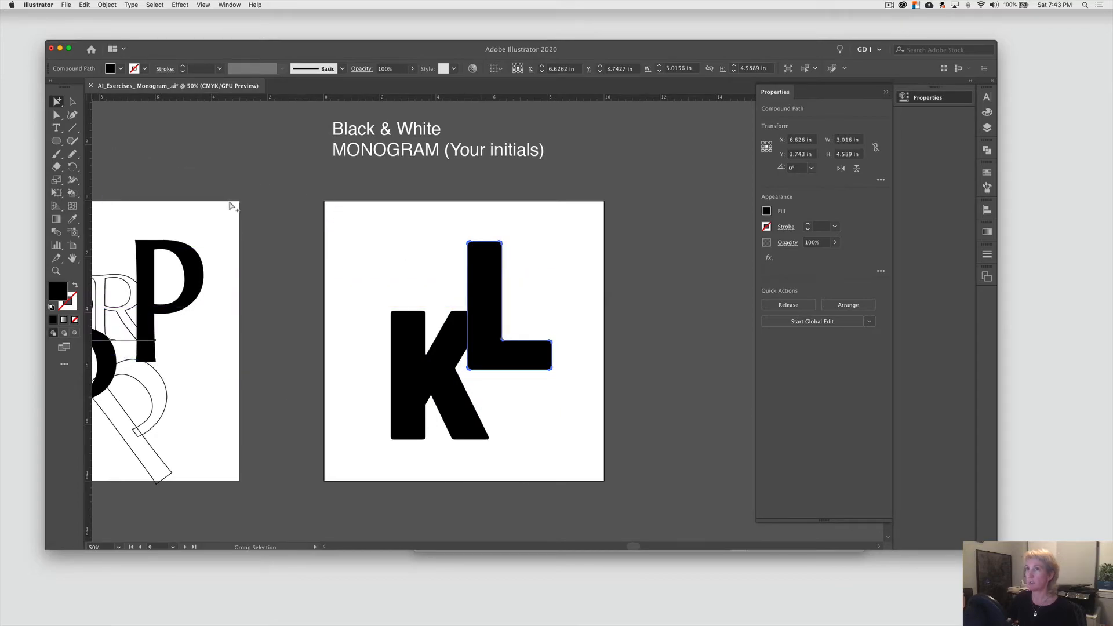
Step: Enlarge the L to about 5.05 by 7.69 in and the K to about 6.13 by 8.06 in with Free Transform
{"action": "key", "text": "e"}
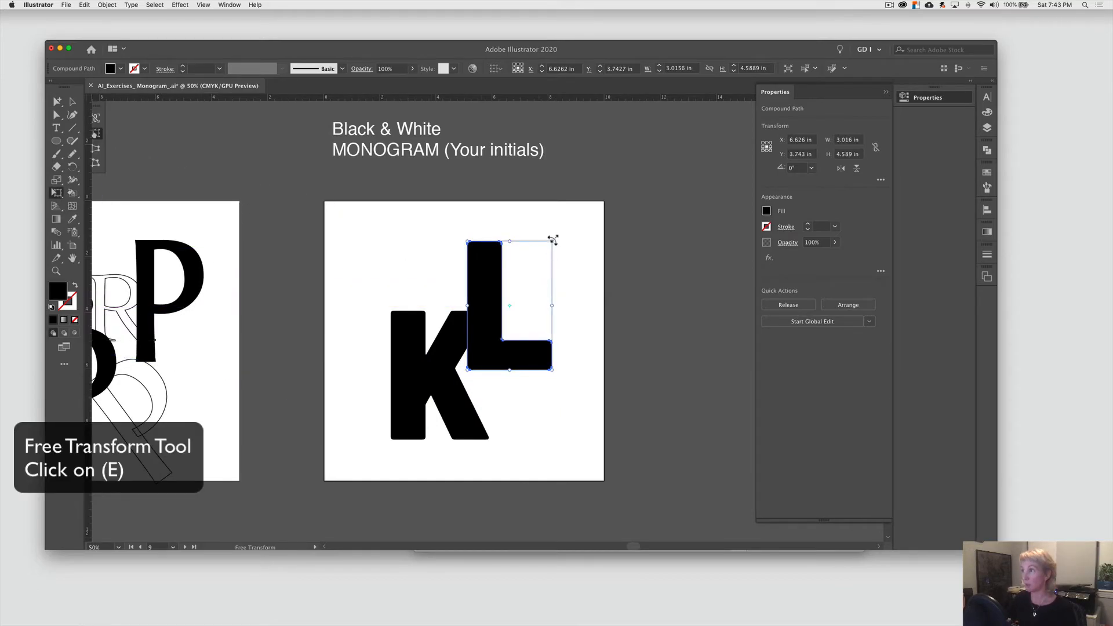
{"action": "left_click_drag", "start_coordinate": [551, 241], "coordinate": [645, 177]}
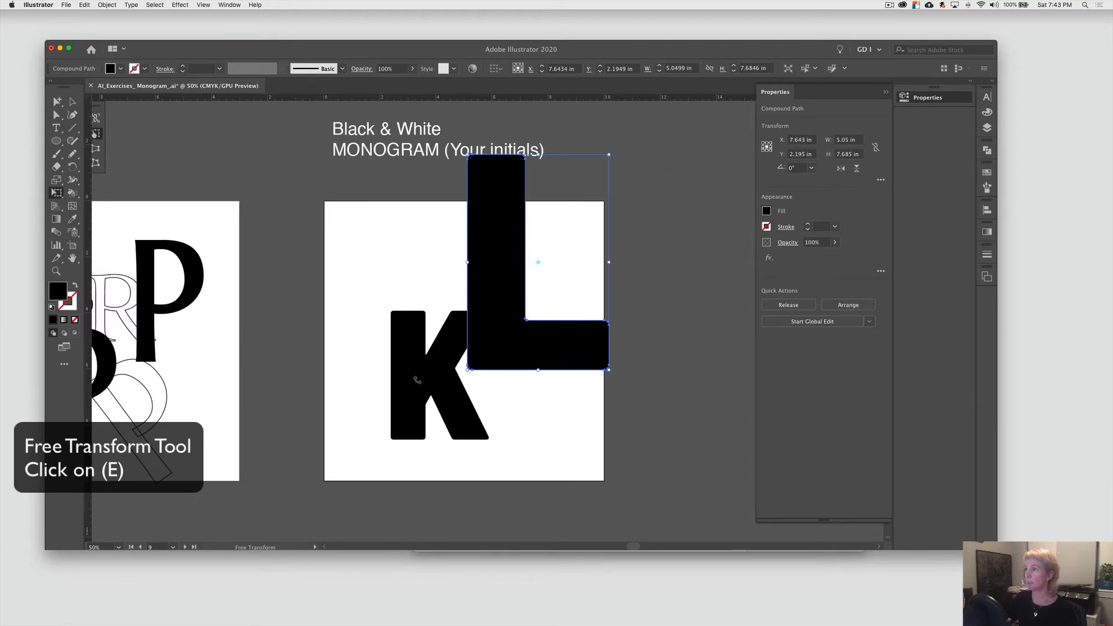
{"action": "left_click", "coordinate": [72, 102]}
{"action": "left_click", "coordinate": [406, 365]}
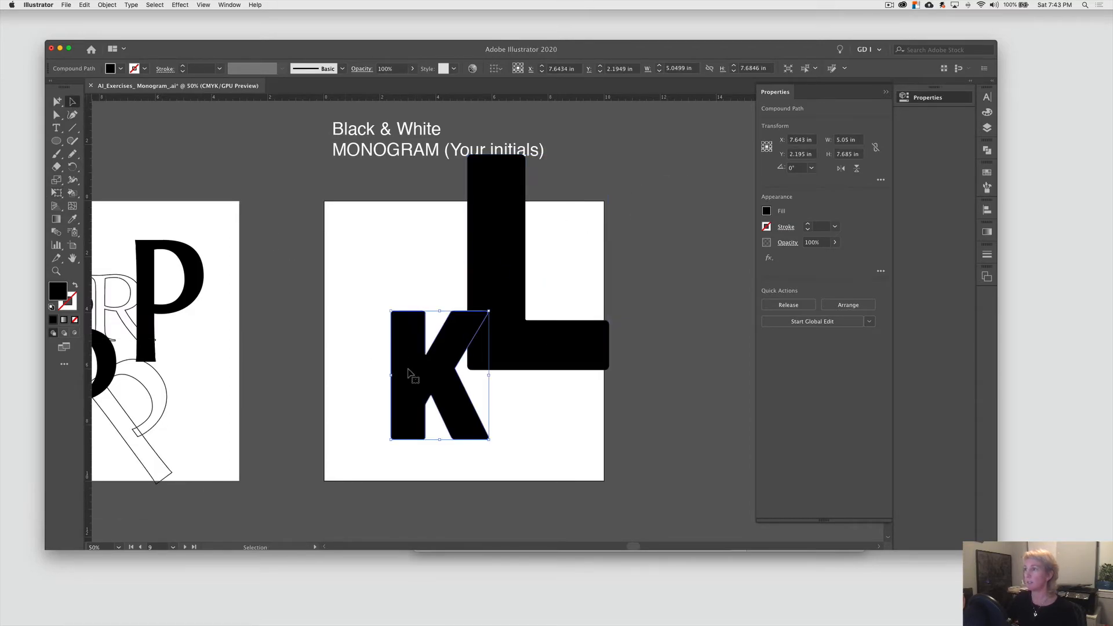
{"action": "key", "text": "e"}
{"action": "left_click_drag", "start_coordinate": [391, 440], "coordinate": [290, 516]}
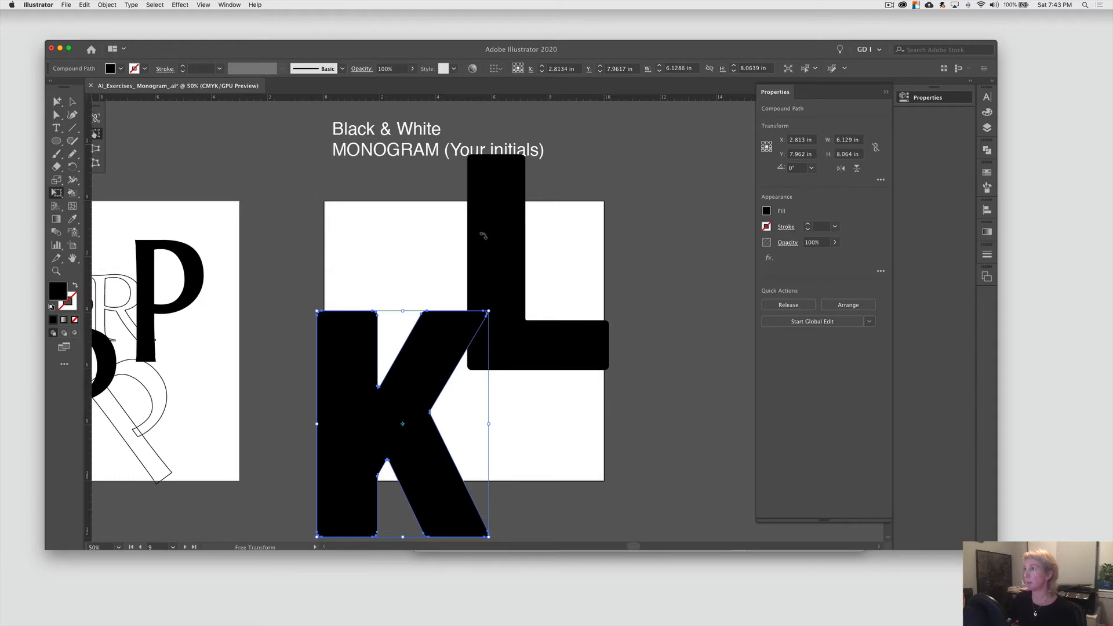
Step: Draw a text area about 7.07 by 7 in on the upper Rhythm monogram artboard and replace its placeholder text with K
{"action": "scroll", "coordinate": [503, 274], "scroll_direction": "down", "scroll_amount": 2}
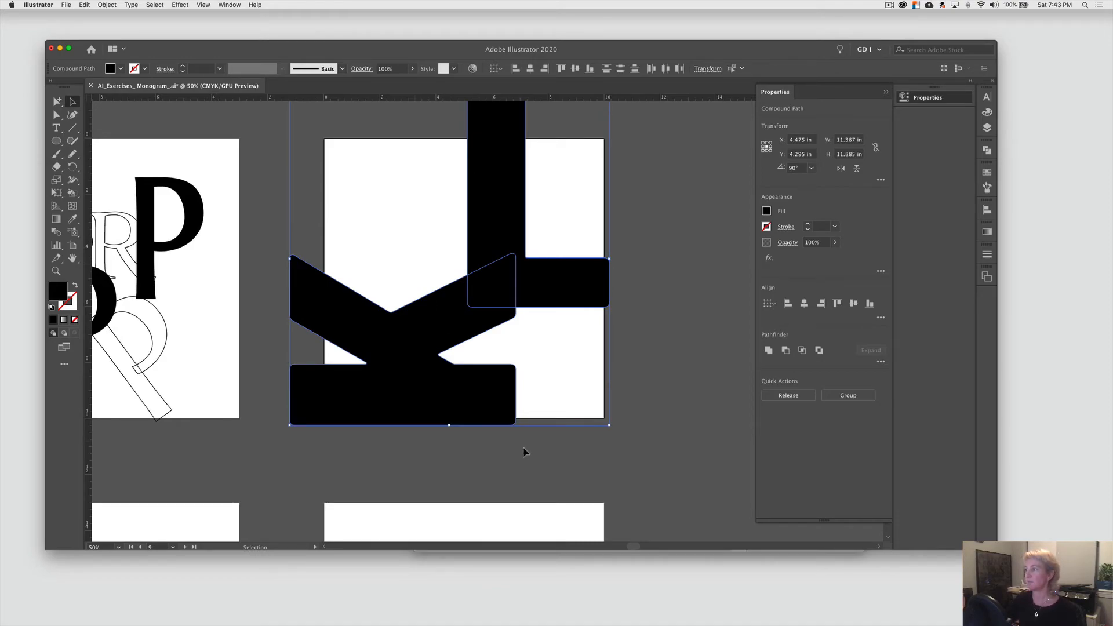
{"action": "scroll", "coordinate": [524, 451], "scroll_direction": "up", "scroll_amount": 2}
{"action": "scroll", "coordinate": [524, 455], "scroll_direction": "down", "scroll_amount": 15}
{"action": "left_click", "coordinate": [486, 408]}
{"action": "scroll", "coordinate": [489, 448], "scroll_direction": "down", "scroll_amount": 5}
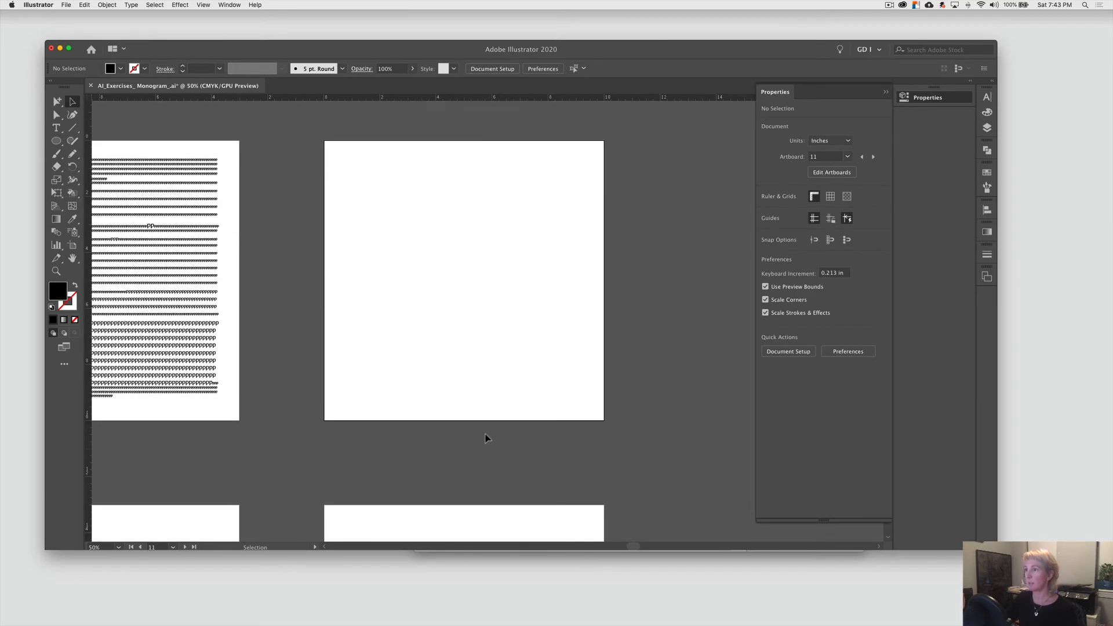
{"action": "left_click", "coordinate": [57, 128]}
{"action": "left_click_drag", "start_coordinate": [357, 210], "coordinate": [551, 373]}
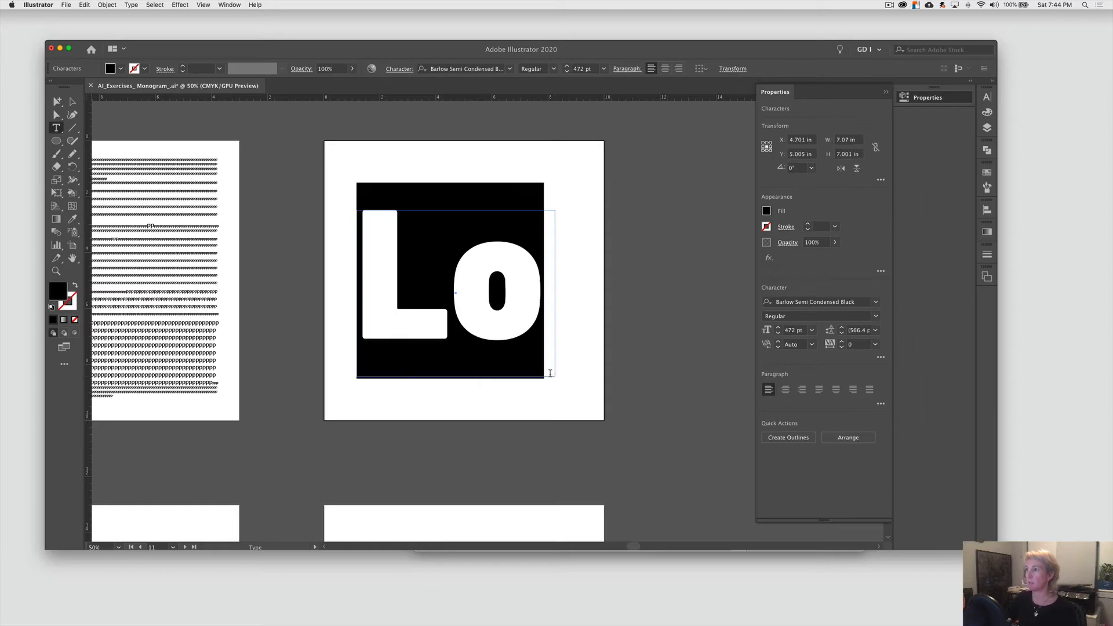
{"action": "left_click", "coordinate": [364, 311]}
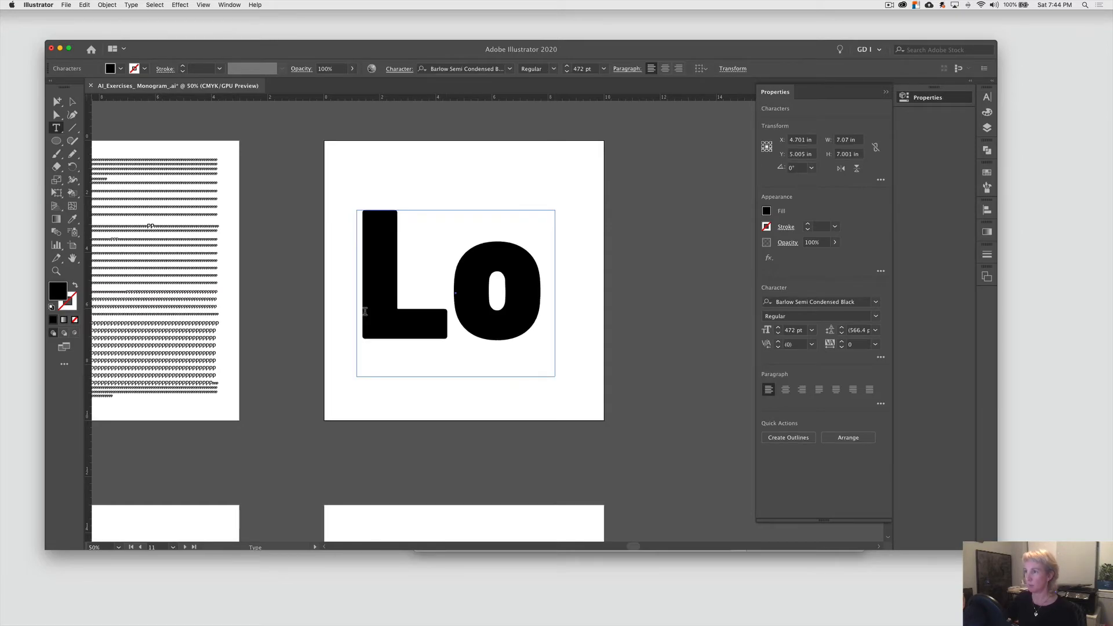
{"action": "type", "text": "K"}
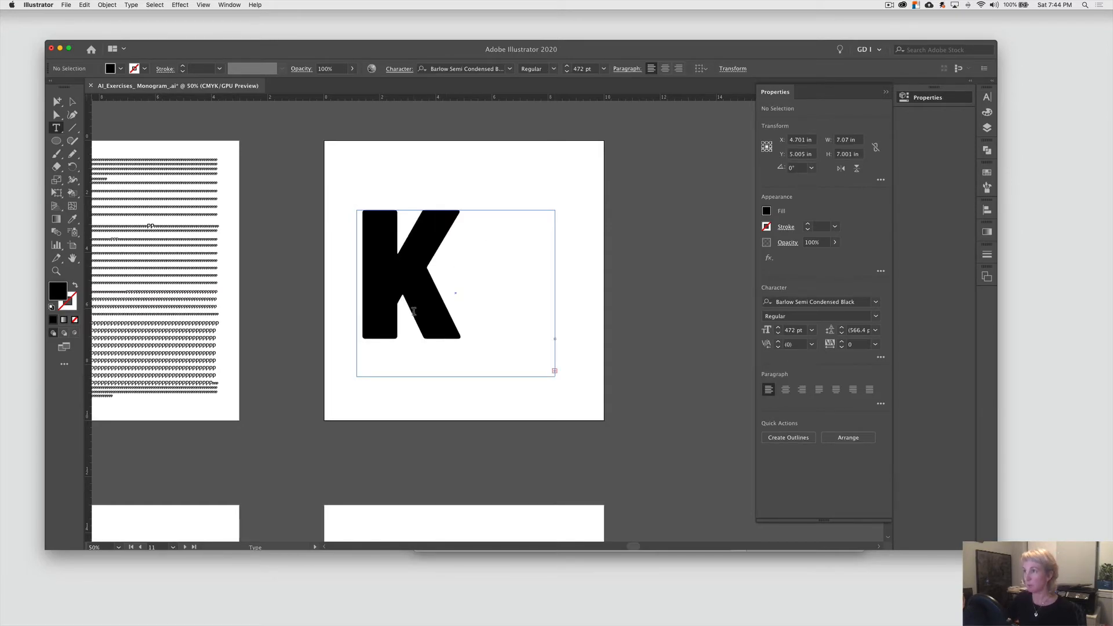
{"action": "key", "text": "Escape"}
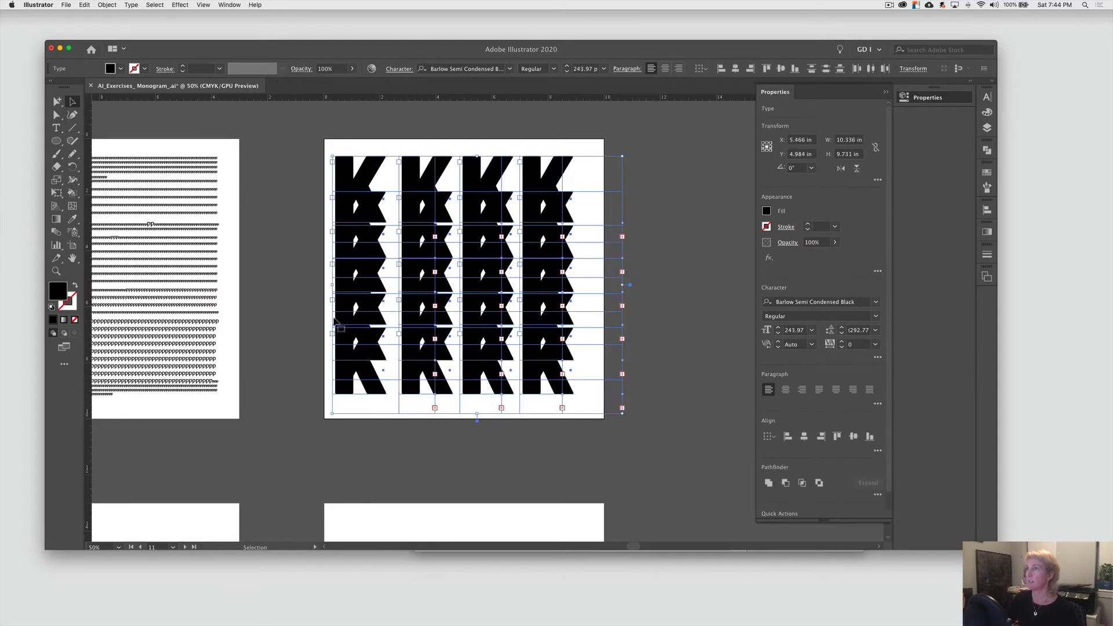
{"action": "left_click", "coordinate": [184, 114]}
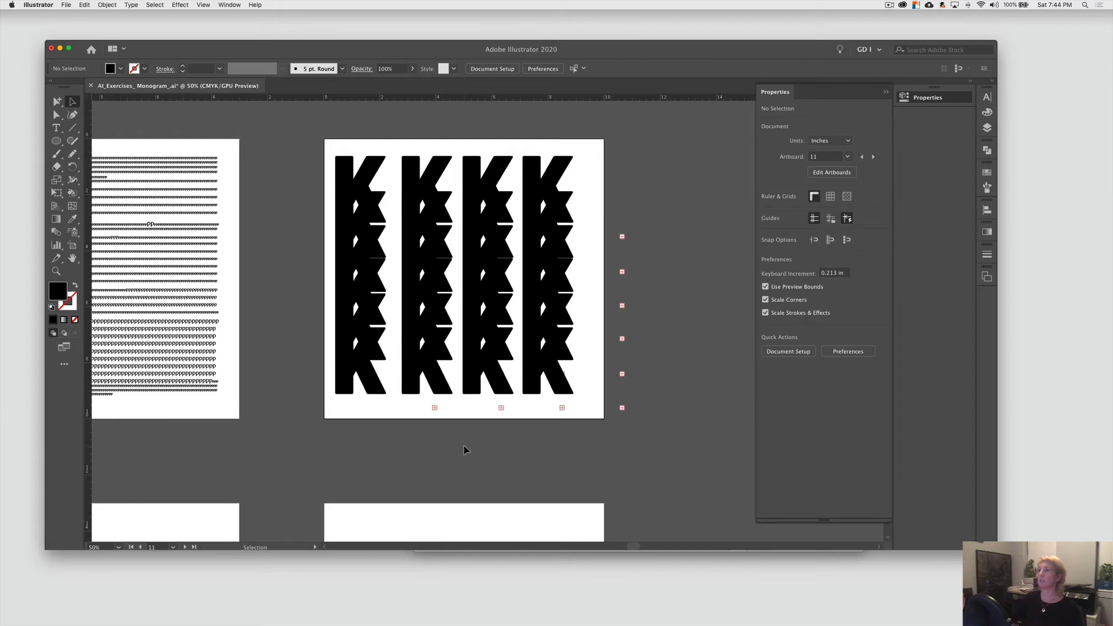
Step: Review the compositions across all the Playful and Rhythm artboards
{"action": "scroll", "coordinate": [463, 449], "scroll_direction": "up", "scroll_amount": 10}
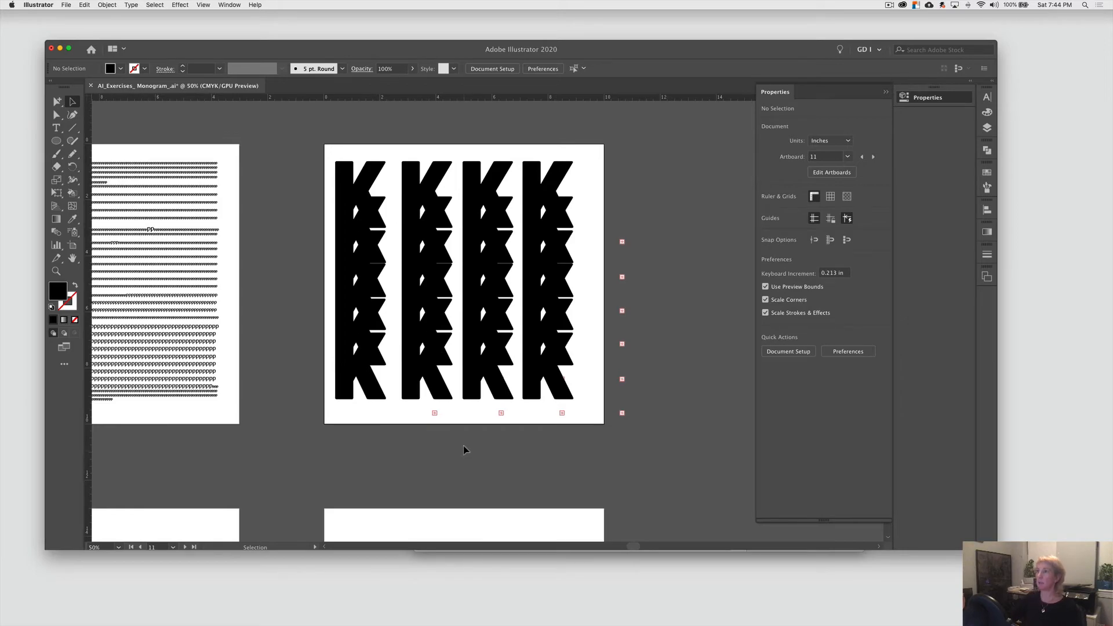
{"action": "scroll", "coordinate": [464, 449], "scroll_direction": "down", "scroll_amount": 4}
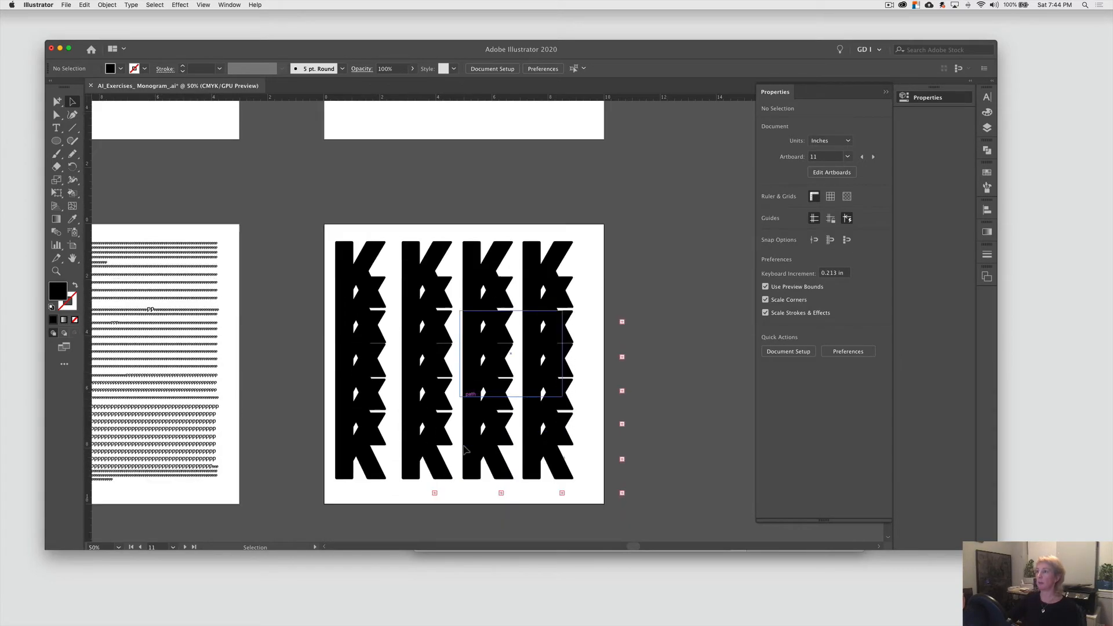
{"action": "scroll", "coordinate": [464, 449], "scroll_direction": "up", "scroll_amount": 5}
{"action": "scroll", "coordinate": [464, 447], "scroll_direction": "up", "scroll_amount": 20}
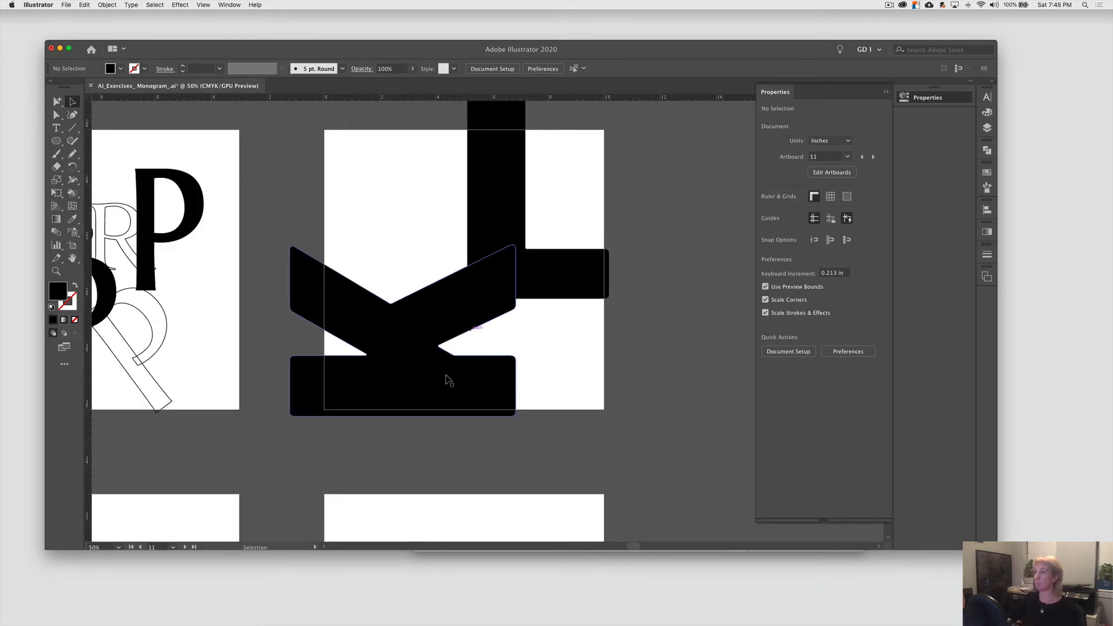
{"action": "key", "text": "super+minus"}
{"action": "key", "text": "super+minus"}
{"action": "key", "text": "super+minus"}
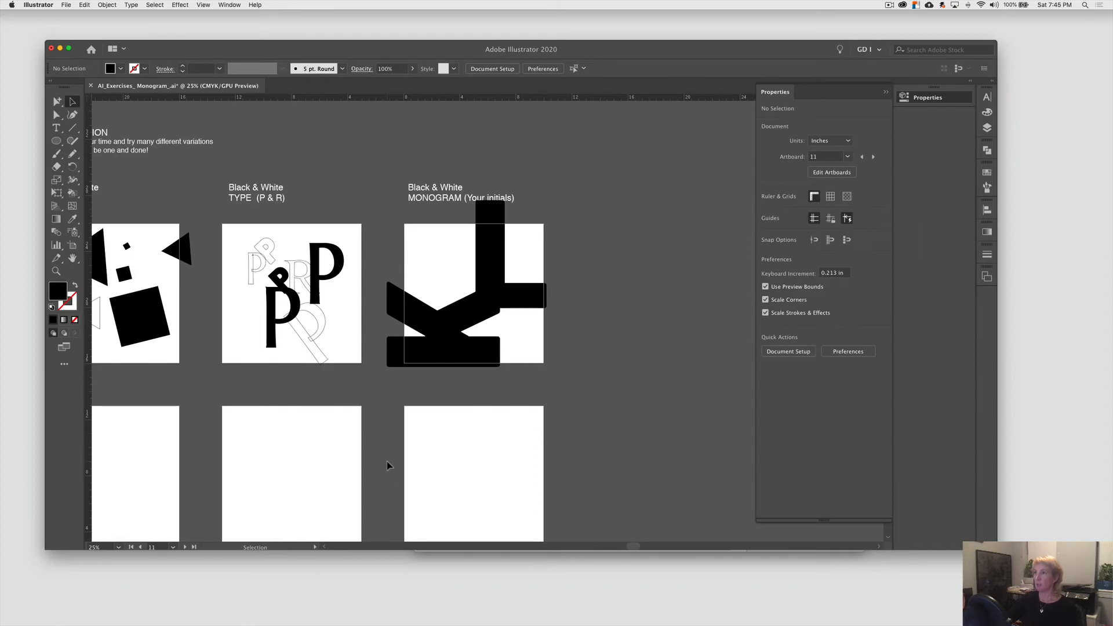
{"action": "left_click_drag", "start_coordinate": [559, 342], "coordinate": [595, 307]}
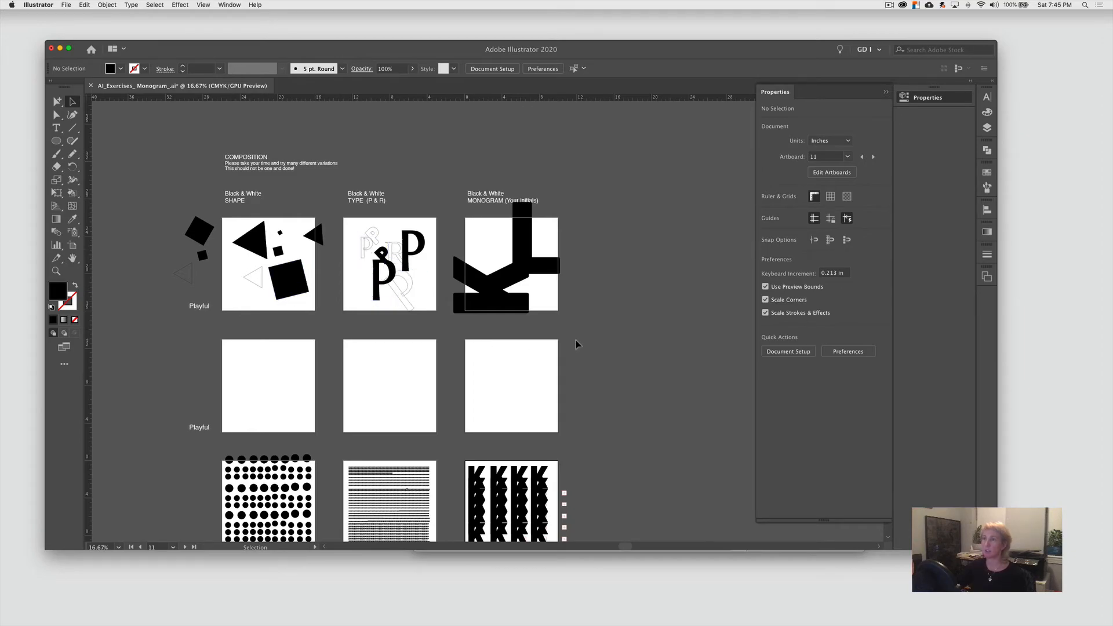
{"action": "scroll", "coordinate": [576, 344], "scroll_direction": "down", "scroll_amount": 10}
{"action": "scroll", "coordinate": [577, 345], "scroll_direction": "up", "scroll_amount": 5}
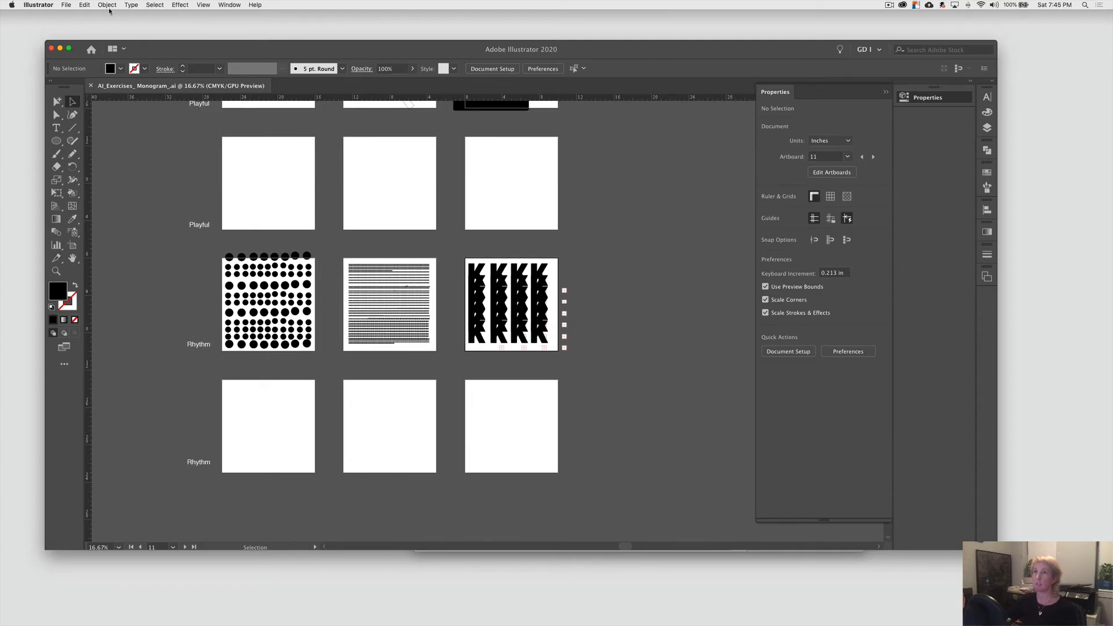
Step: Start saving a copy of the document and create a folder named AI_Project one on the Desktop for it
{"action": "left_click", "coordinate": [66, 4]}
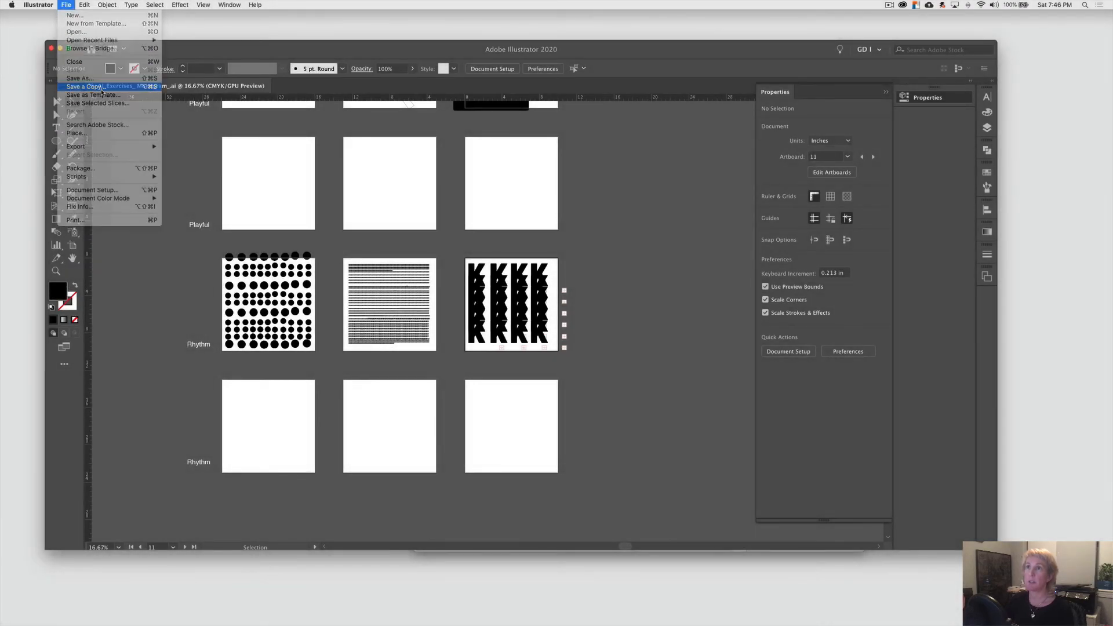
{"action": "left_click", "coordinate": [101, 91]}
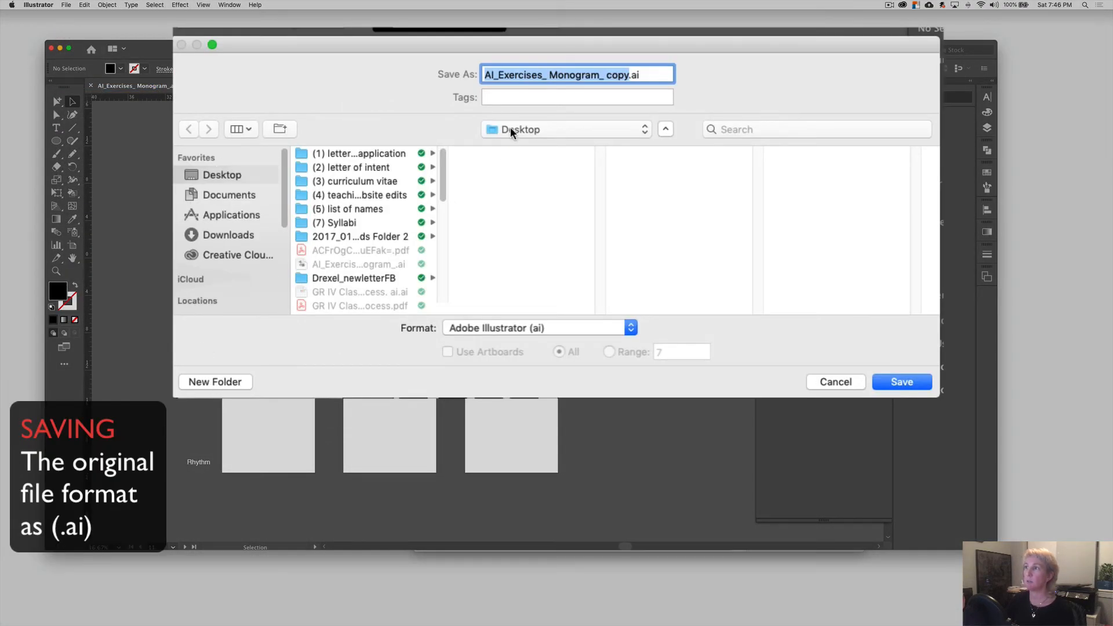
{"action": "left_click", "coordinate": [206, 384]}
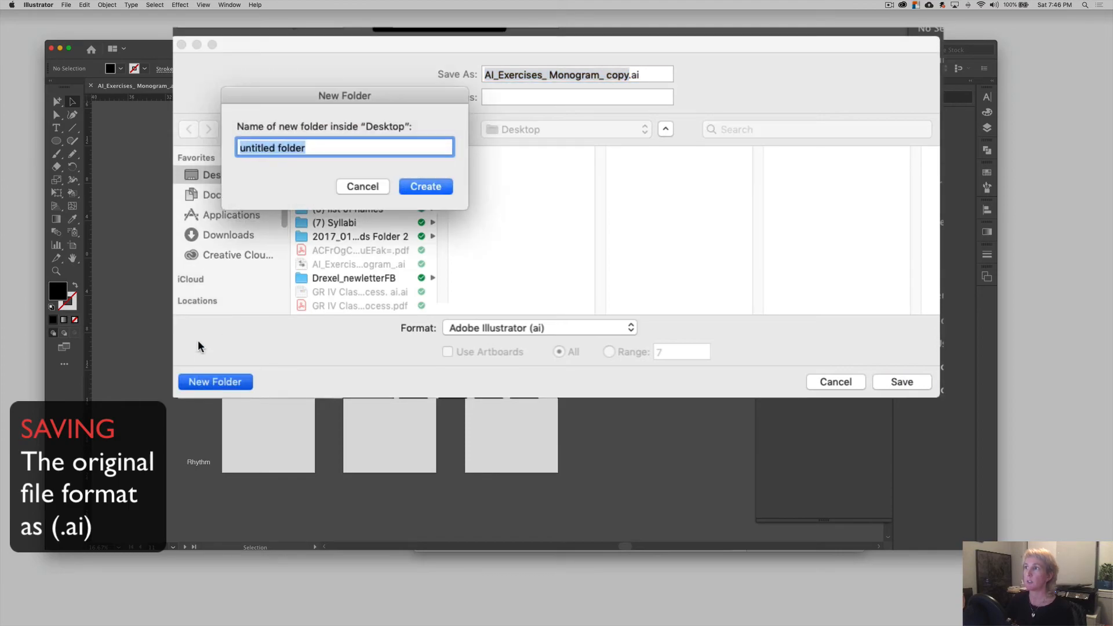
{"action": "left_click_drag", "start_coordinate": [313, 149], "coordinate": [213, 149]}
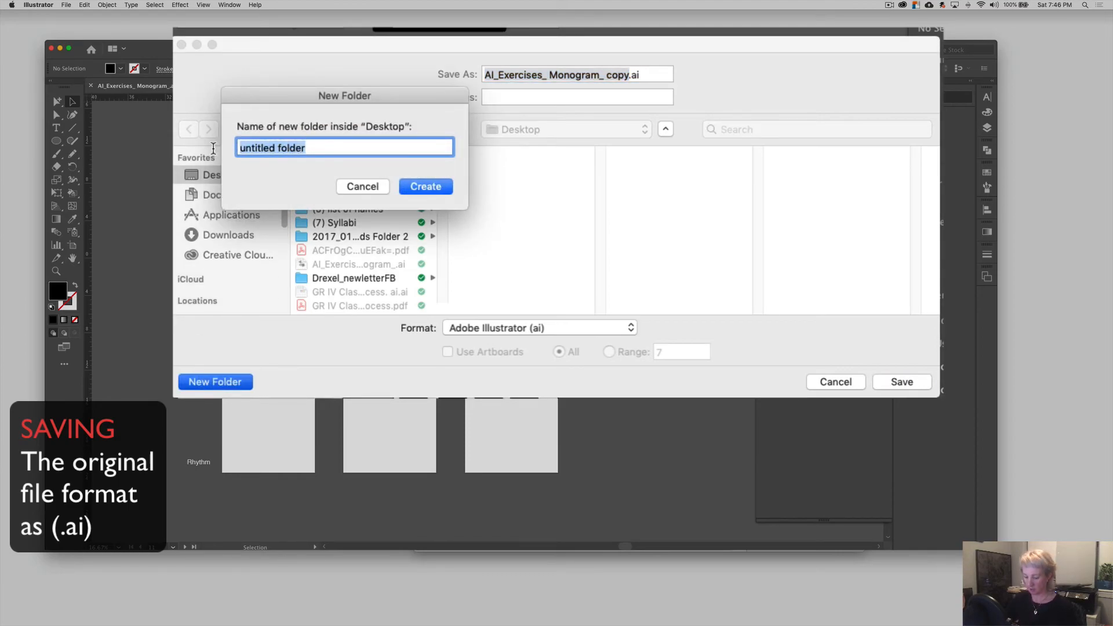
{"action": "type", "text": "AI_Proj"}
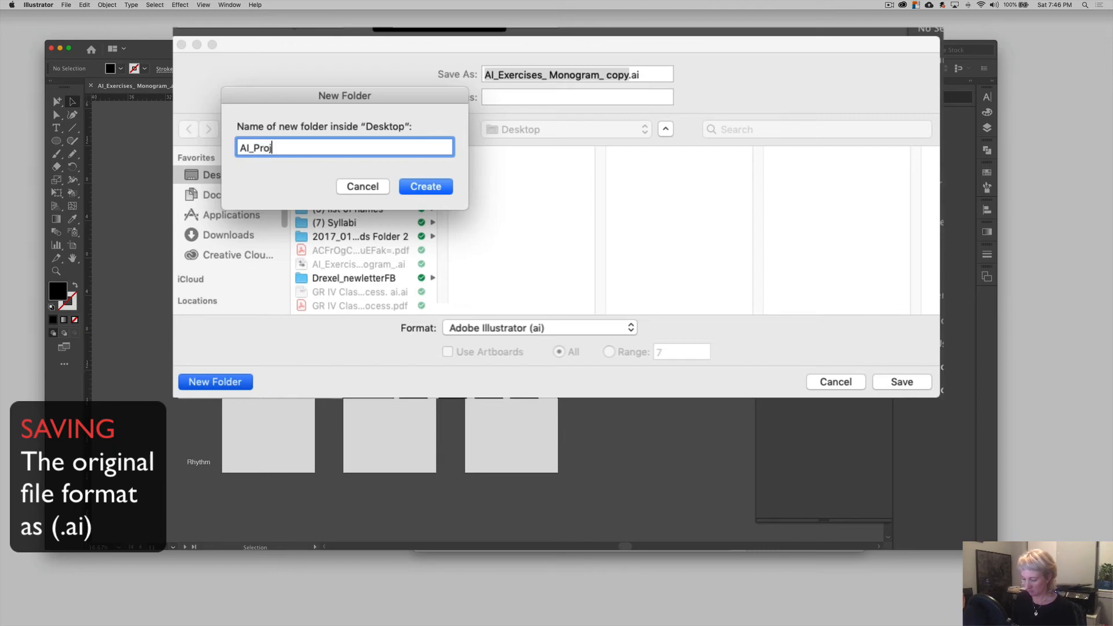
{"action": "type", "text": "one"}
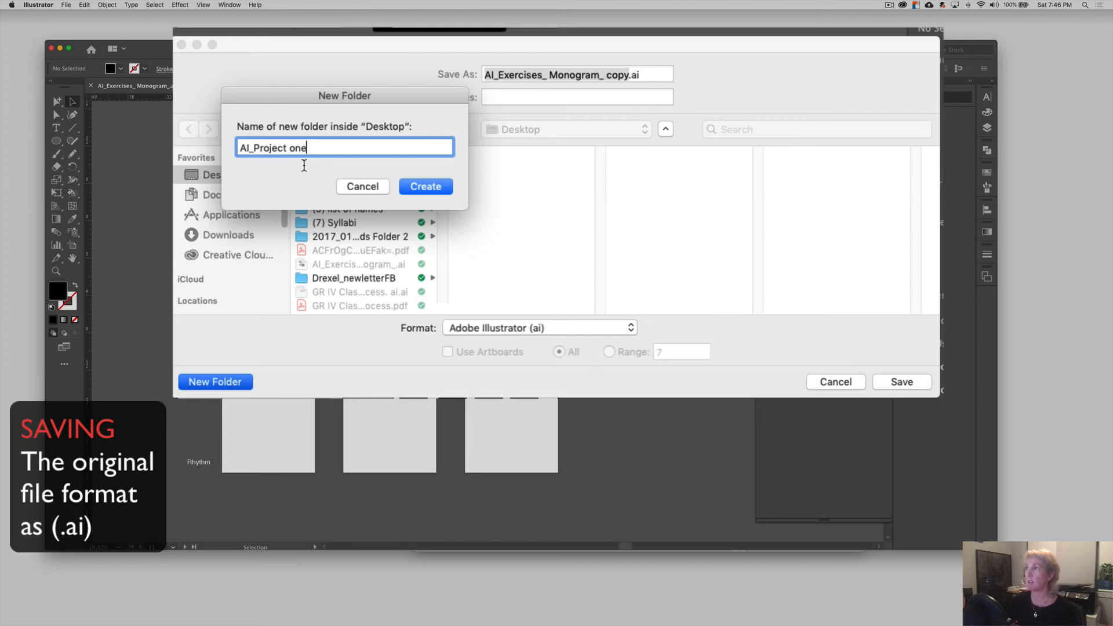
{"action": "left_click", "coordinate": [424, 186]}
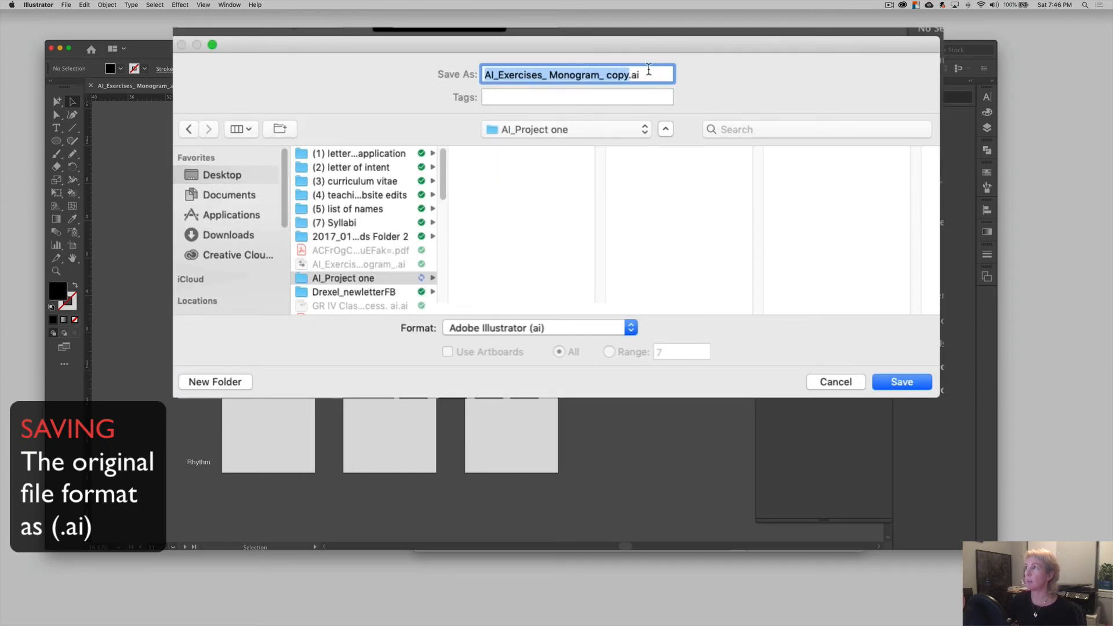
Step: Name the copy AI_Exercises_ Monogram_ KL.ai and save it in the AI_Project one folder in Adobe Illustrator format
{"action": "left_click_drag", "start_coordinate": [630, 74], "coordinate": [606, 76]}
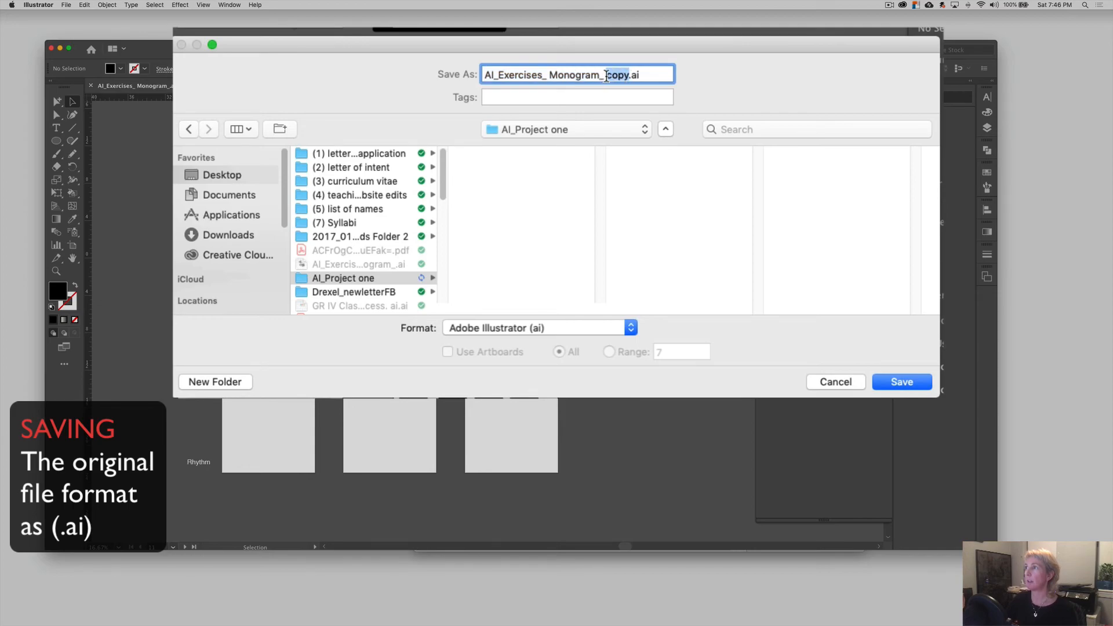
{"action": "type", "text": "KL"}
{"action": "left_click", "coordinate": [902, 381]}
Step: Save the document as AI_Exercises_ Monogram_.pdf in Adobe PDF format with all artboards, in the AI_Project one folder
{"action": "left_click", "coordinate": [66, 4]}
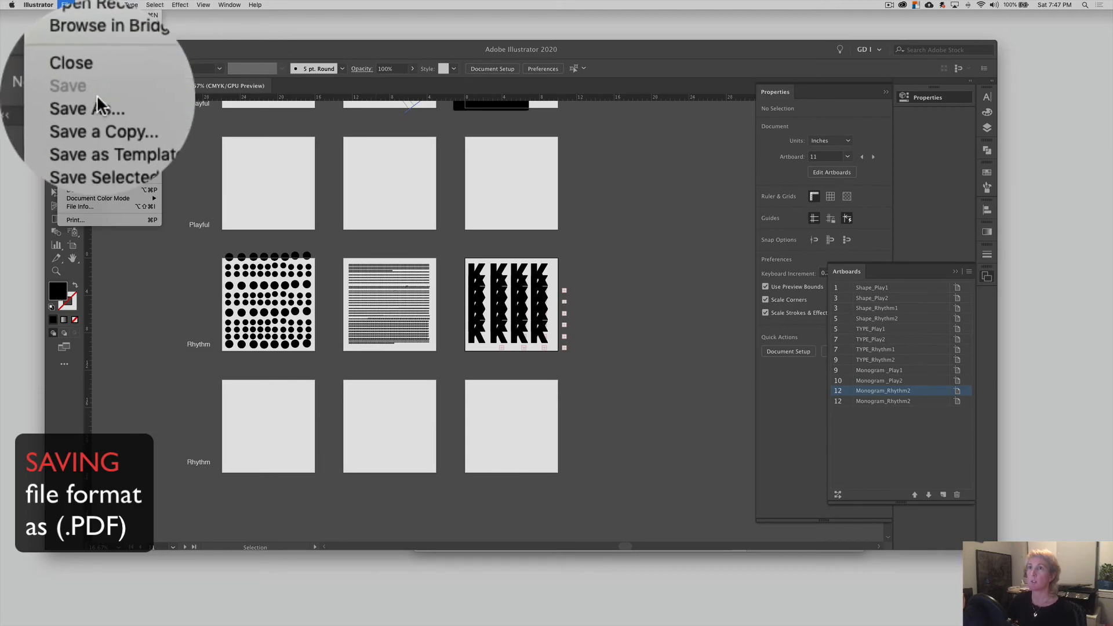
{"action": "left_click", "coordinate": [96, 95]}
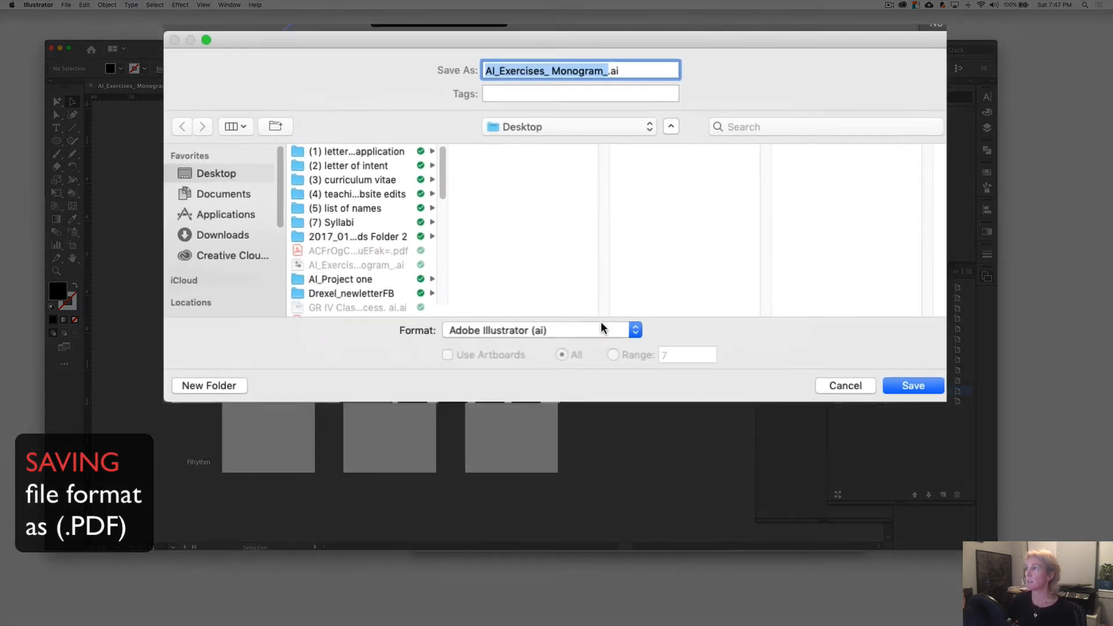
{"action": "left_click", "coordinate": [597, 278]}
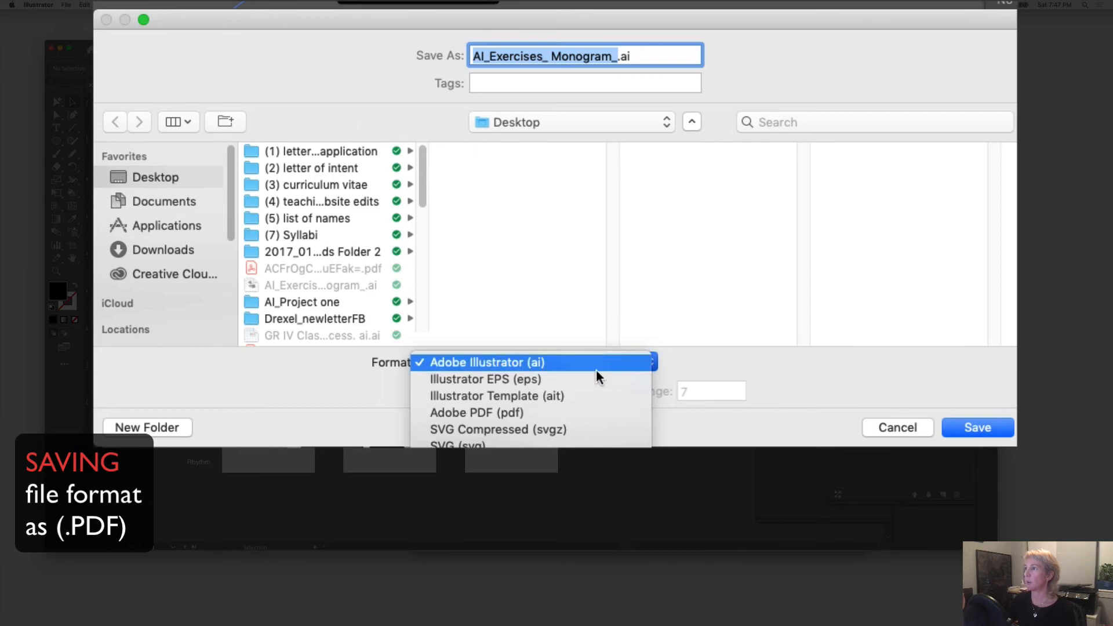
{"action": "left_click", "coordinate": [589, 412]}
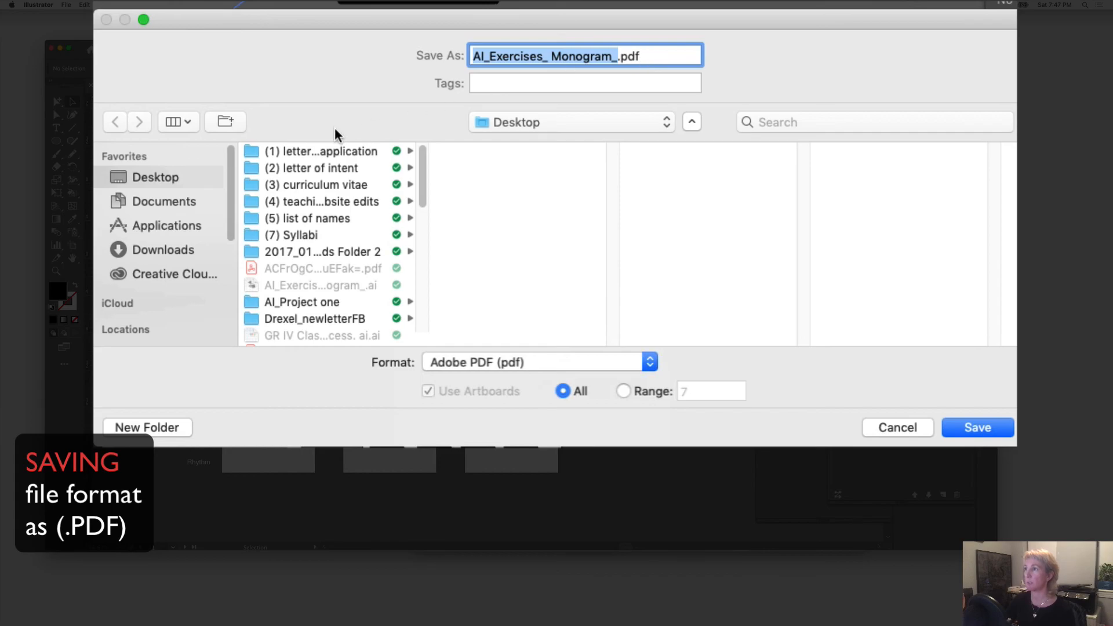
{"action": "left_click_drag", "start_coordinate": [421, 178], "coordinate": [410, 200]}
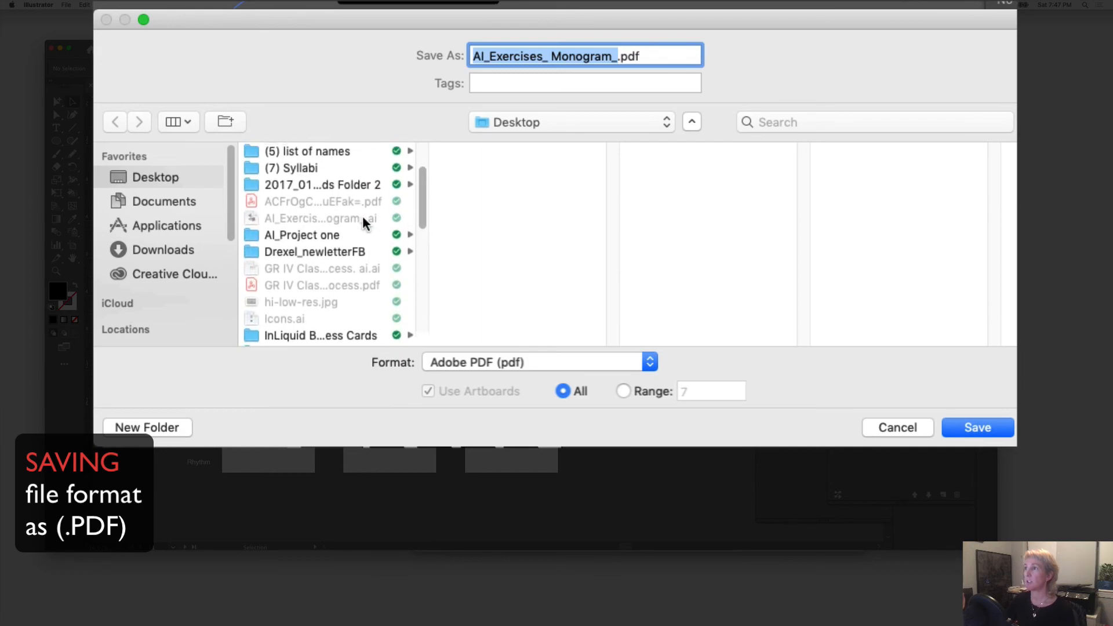
{"action": "left_click", "coordinate": [350, 234]}
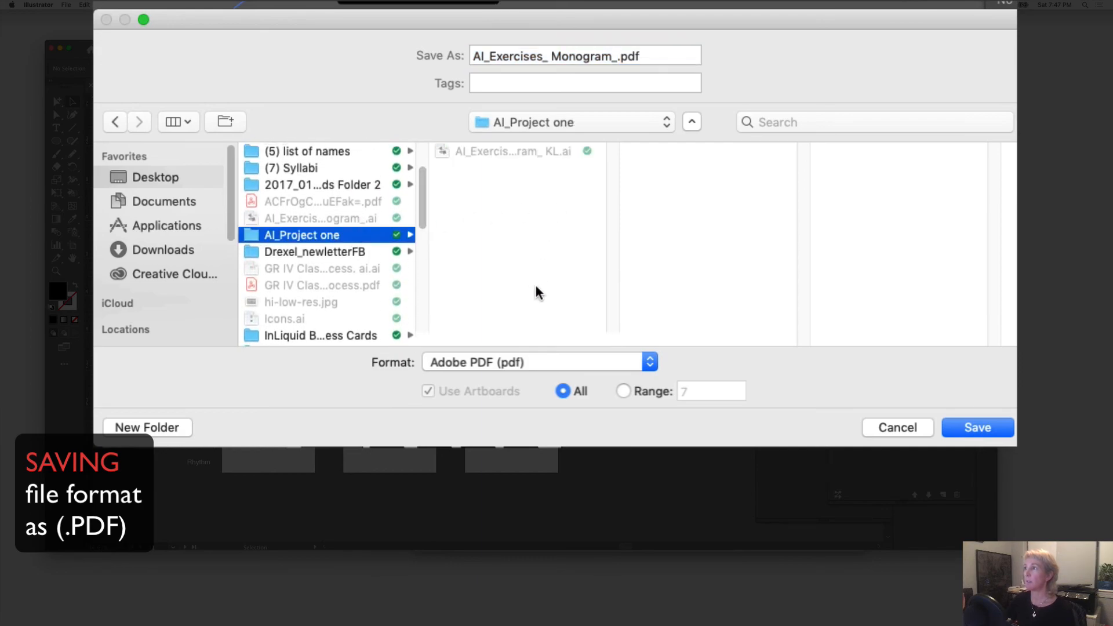
{"action": "left_click", "coordinate": [966, 424]}
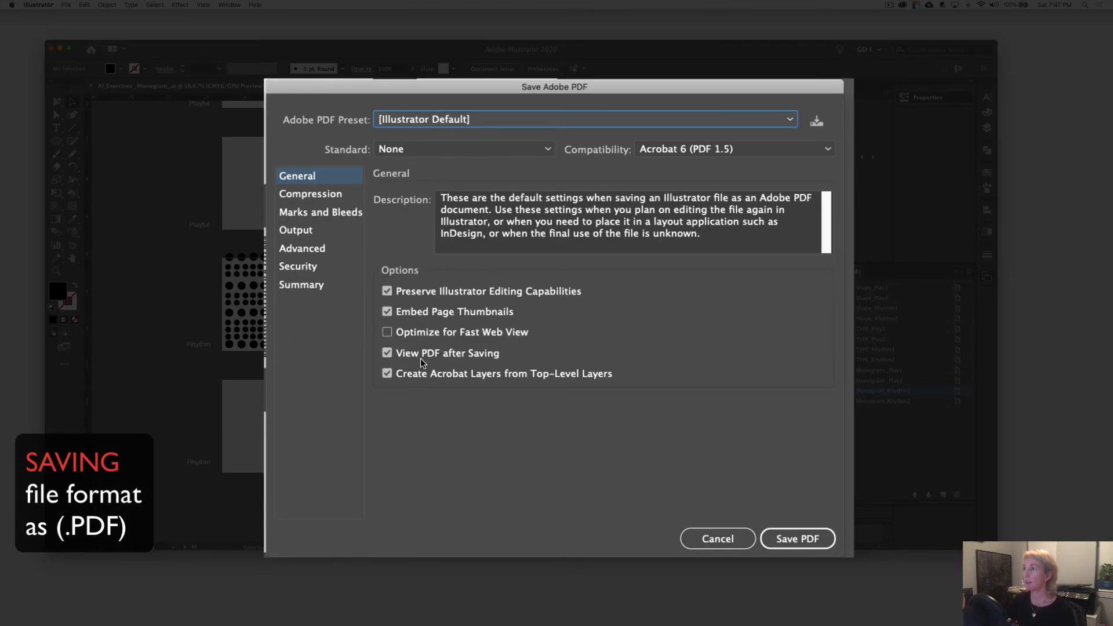
Step: Turn off Illustrator editing capabilities, page thumbnails and Acrobat layers in the PDF options, and save the PDF
{"action": "left_click", "coordinate": [387, 291]}
{"action": "left_click", "coordinate": [387, 312]}
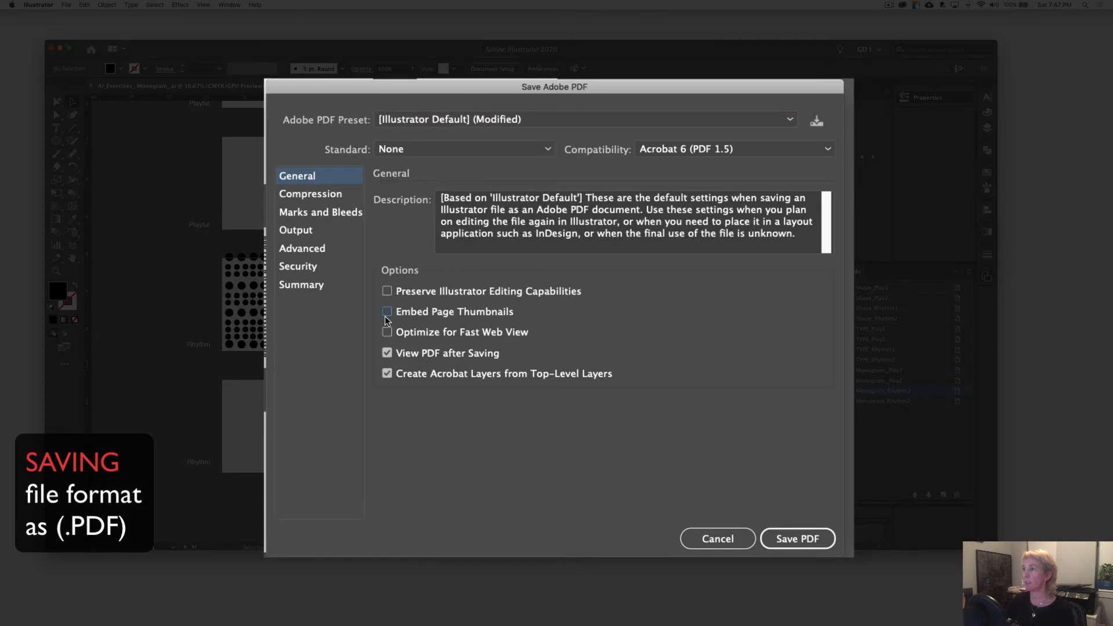
{"action": "left_click", "coordinate": [387, 374]}
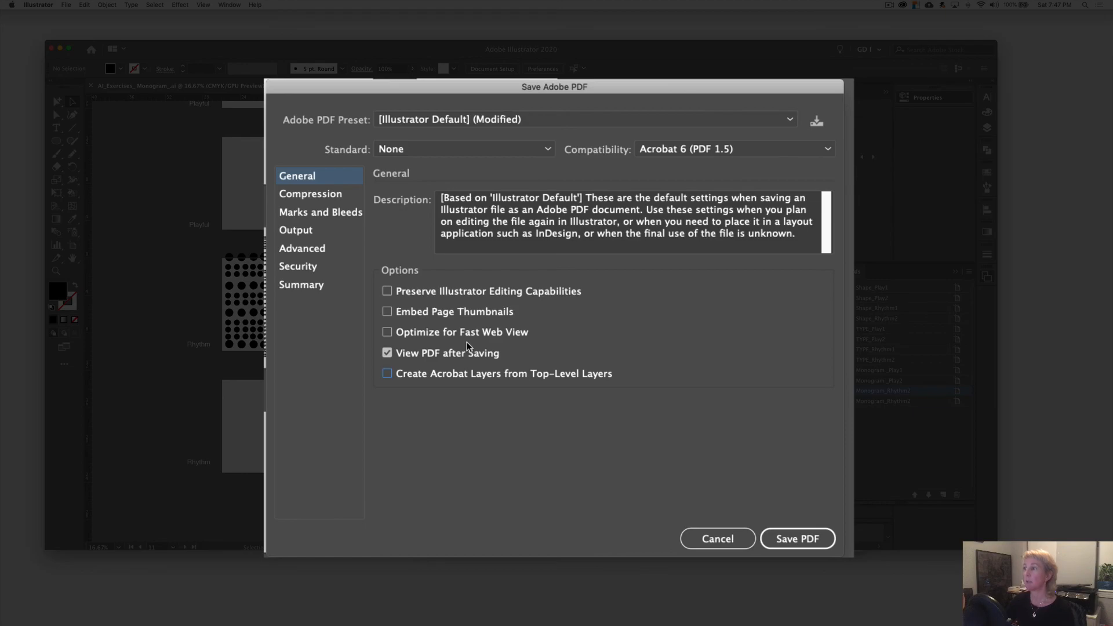
{"action": "left_click", "coordinate": [802, 540]}
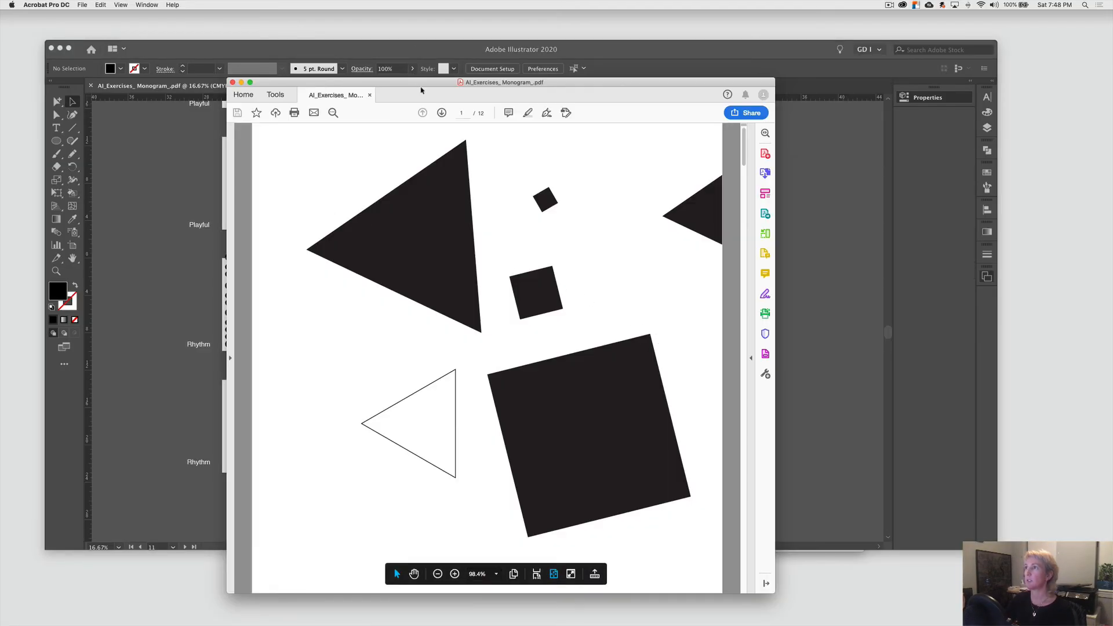
Step: Look through the pages of the saved PDF in Acrobat to check each composition
{"action": "left_click_drag", "start_coordinate": [424, 90], "coordinate": [409, 49]}
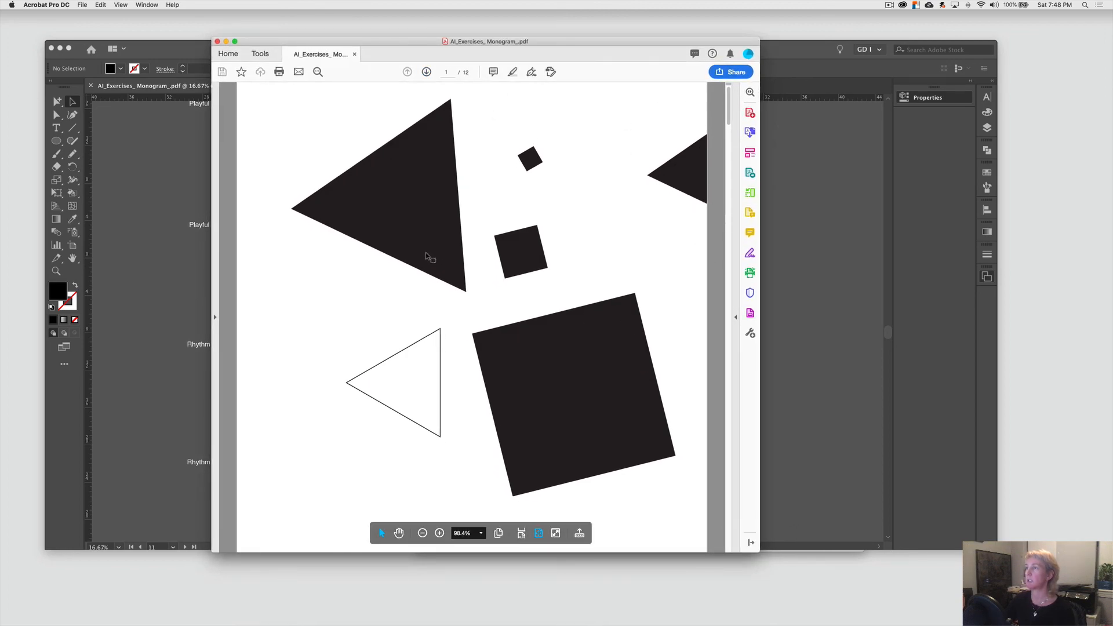
{"action": "scroll", "coordinate": [426, 255], "scroll_direction": "down", "scroll_amount": 3}
{"action": "scroll", "coordinate": [426, 257], "scroll_direction": "down", "scroll_amount": 3}
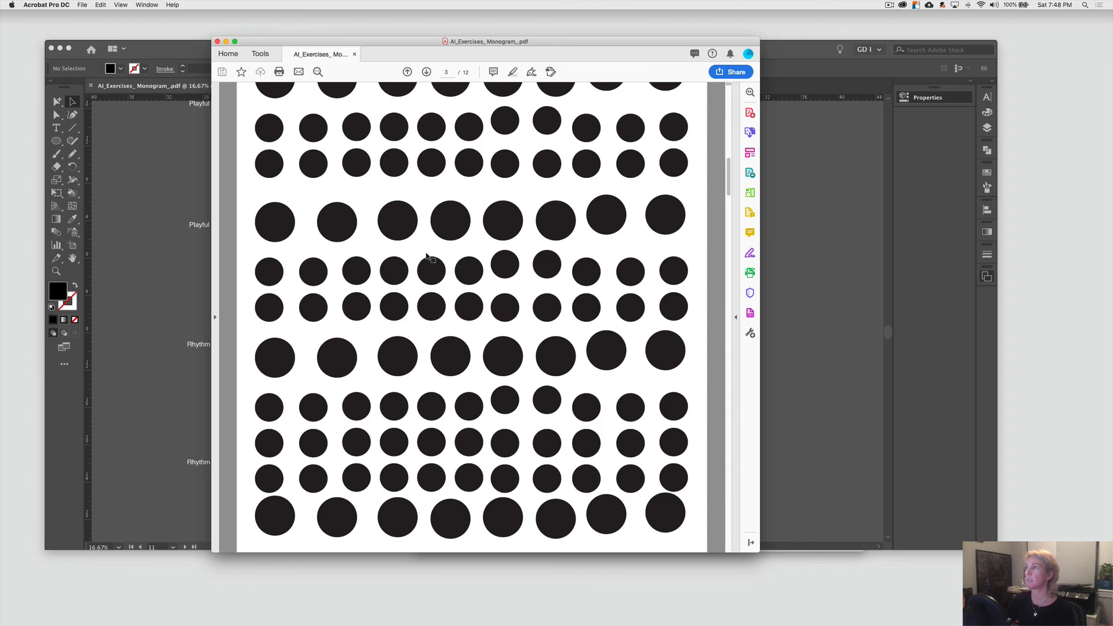
{"action": "scroll", "coordinate": [432, 293], "scroll_direction": "down", "scroll_amount": 3}
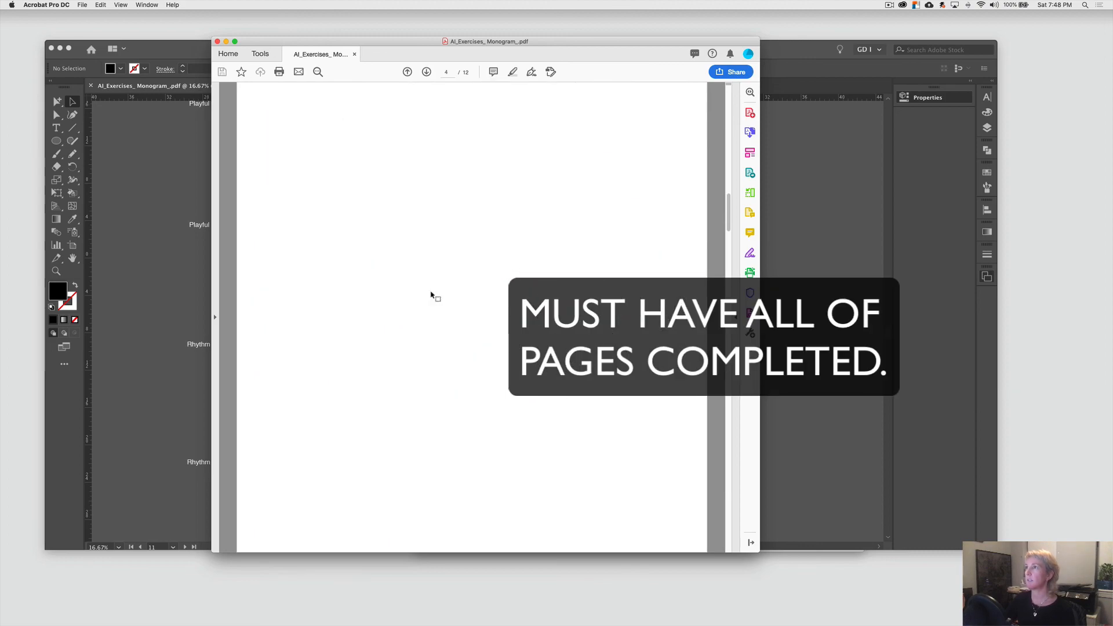
{"action": "scroll", "coordinate": [430, 295], "scroll_direction": "down", "scroll_amount": 3}
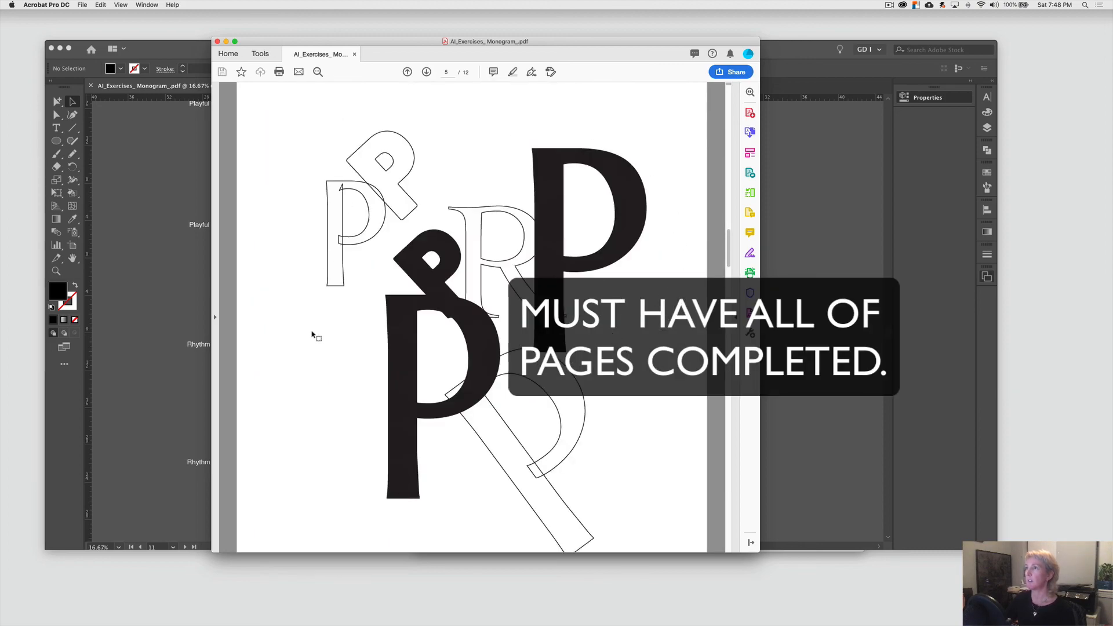
{"action": "scroll", "coordinate": [316, 345], "scroll_direction": "down", "scroll_amount": 3}
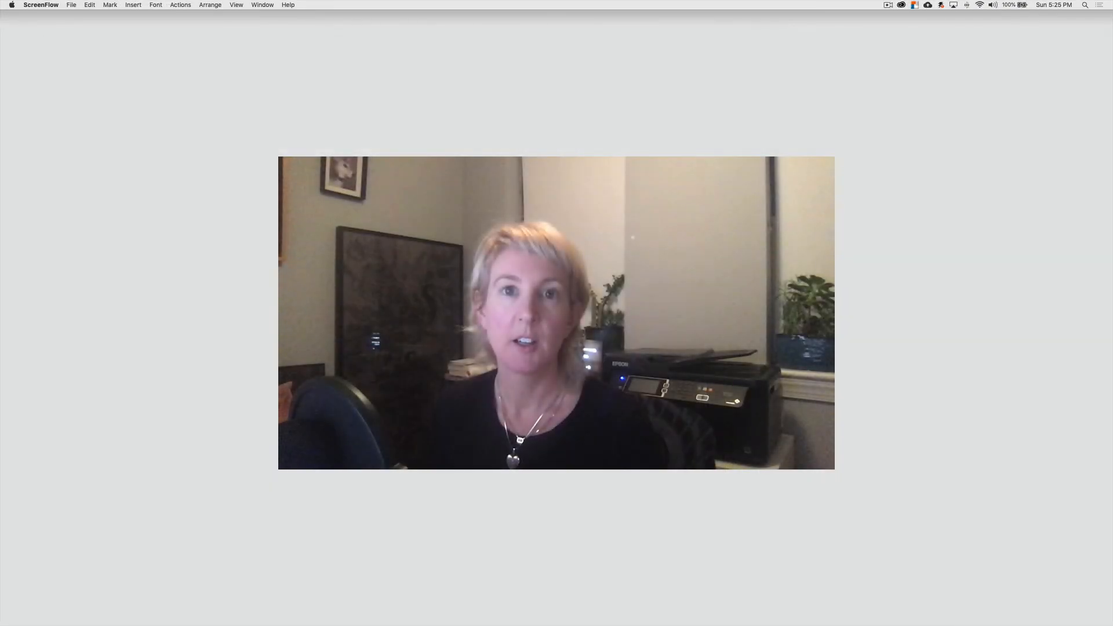